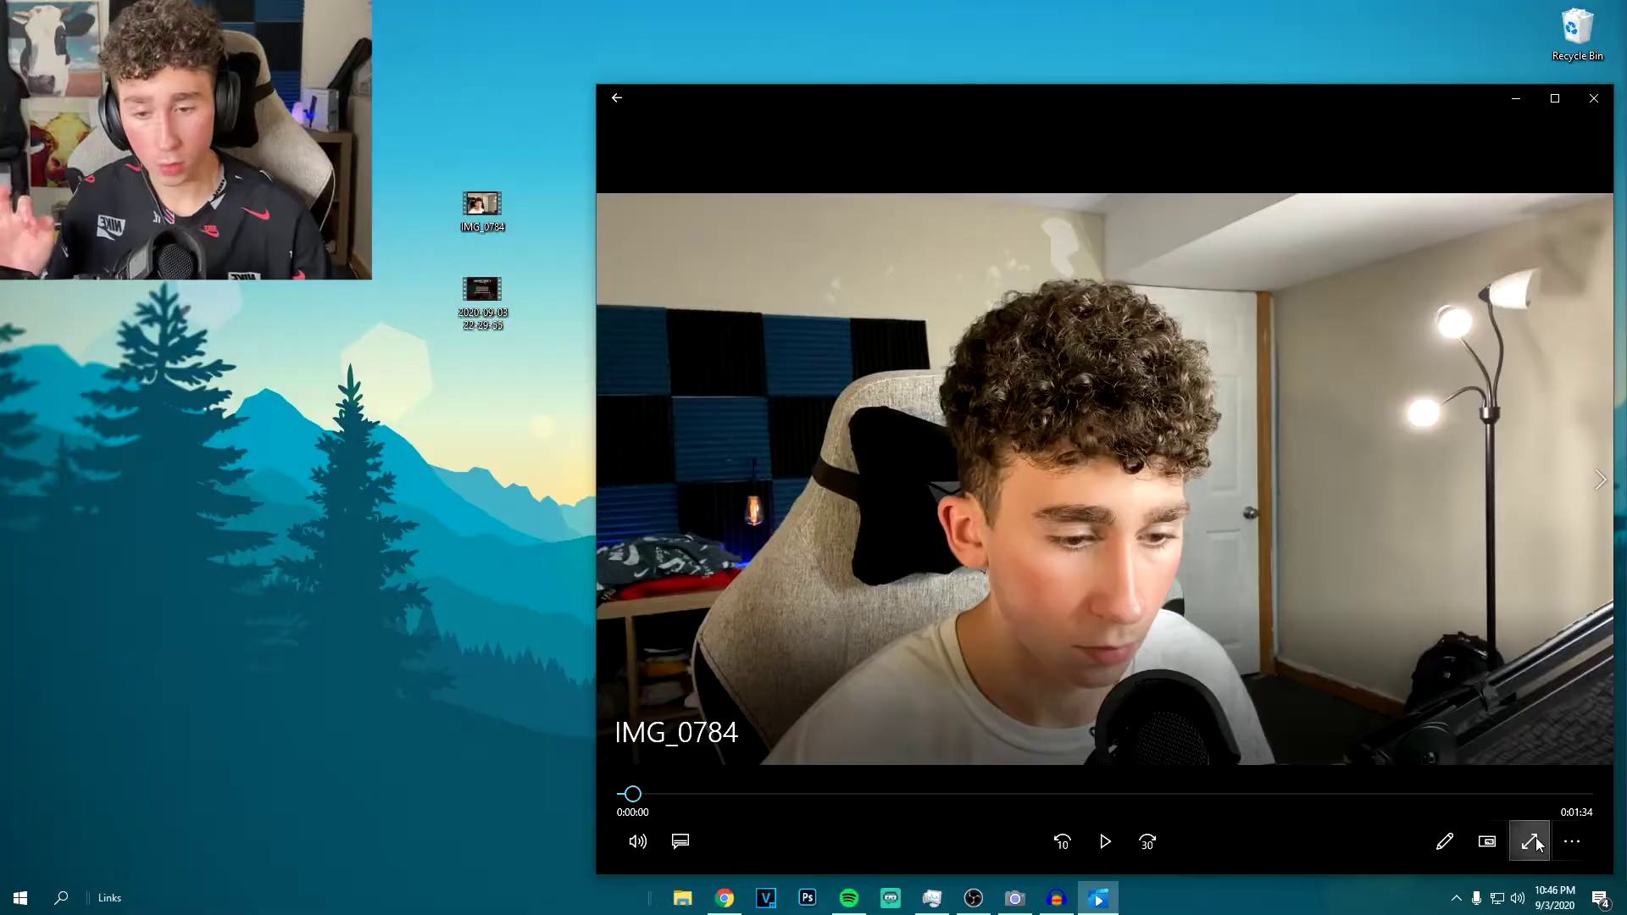
Step: Preview the IMG_0784 facecam clip and the gameplay recording, and select both video files on the desktop
{"action": "left_click", "coordinate": [1532, 842]}
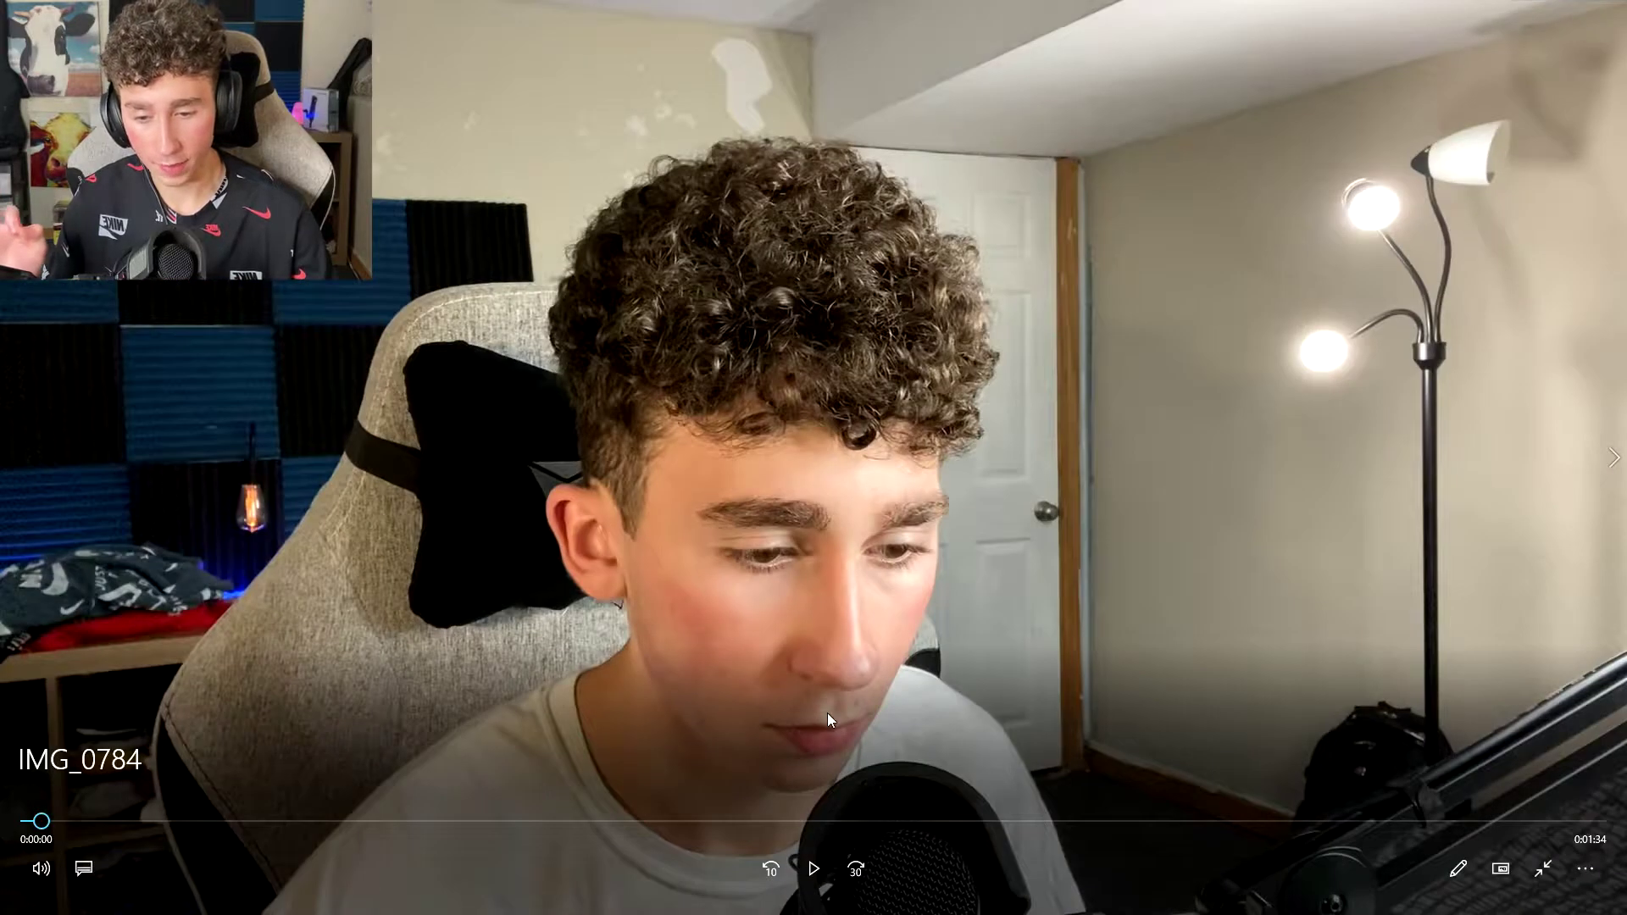
{"action": "left_click_drag", "start_coordinate": [956, 820], "coordinate": [1504, 847]}
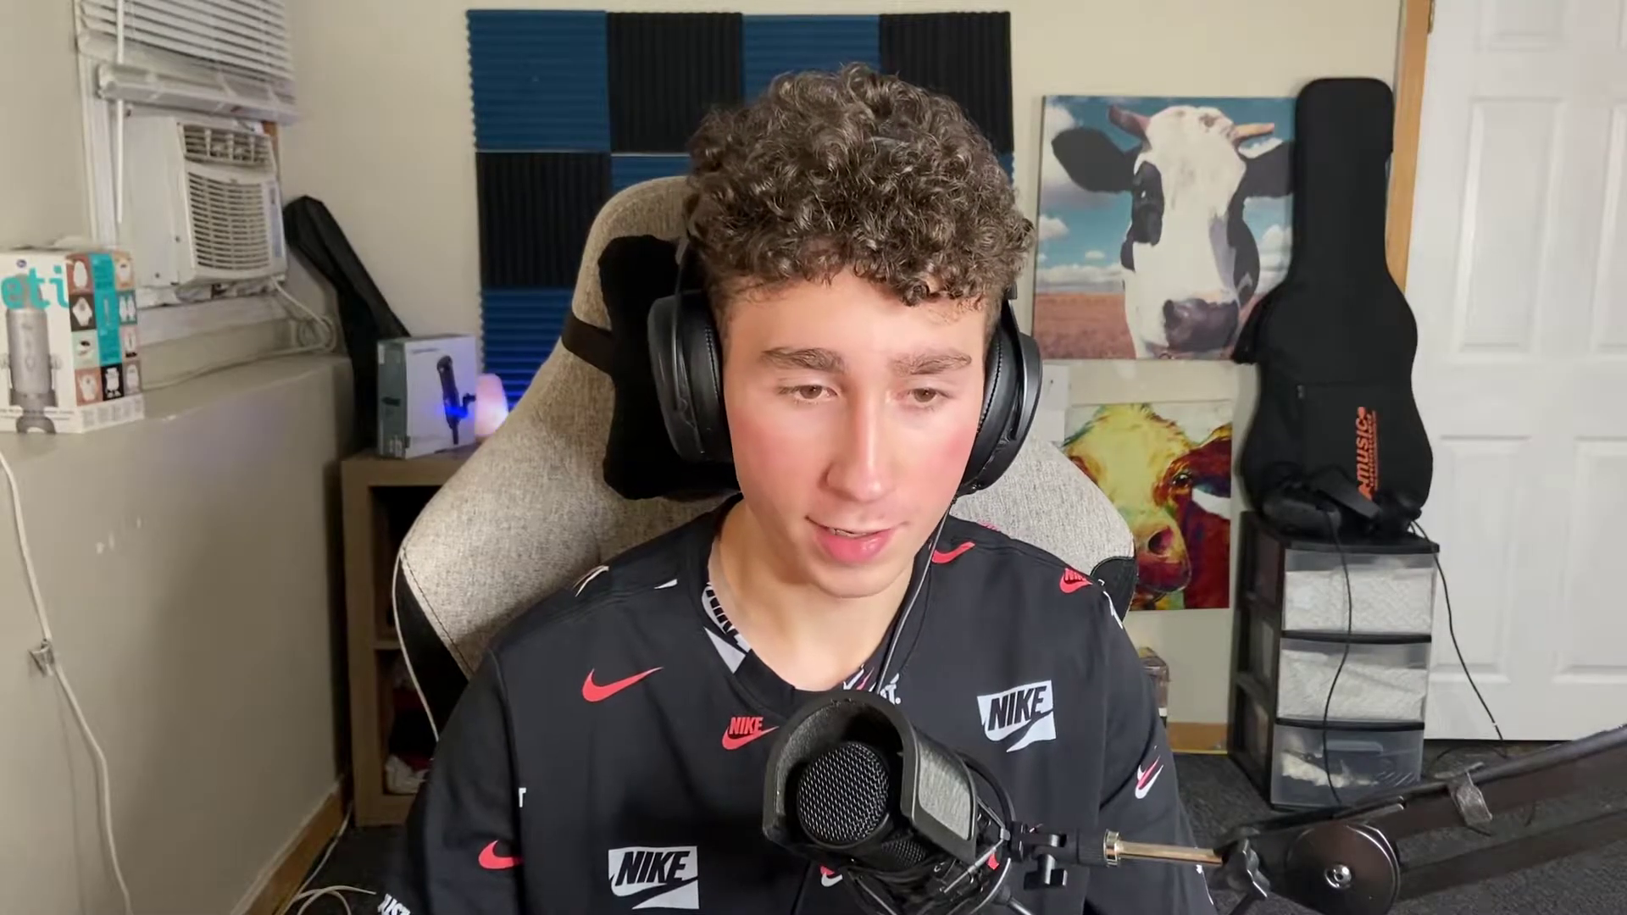
{"action": "mouse_move", "coordinate": [1012, 801]}
{"action": "left_mouse_down"}
{"action": "mouse_move", "coordinate": [1000, 795]}
{"action": "mouse_move", "coordinate": [1040, 795]}
{"action": "left_mouse_up"}
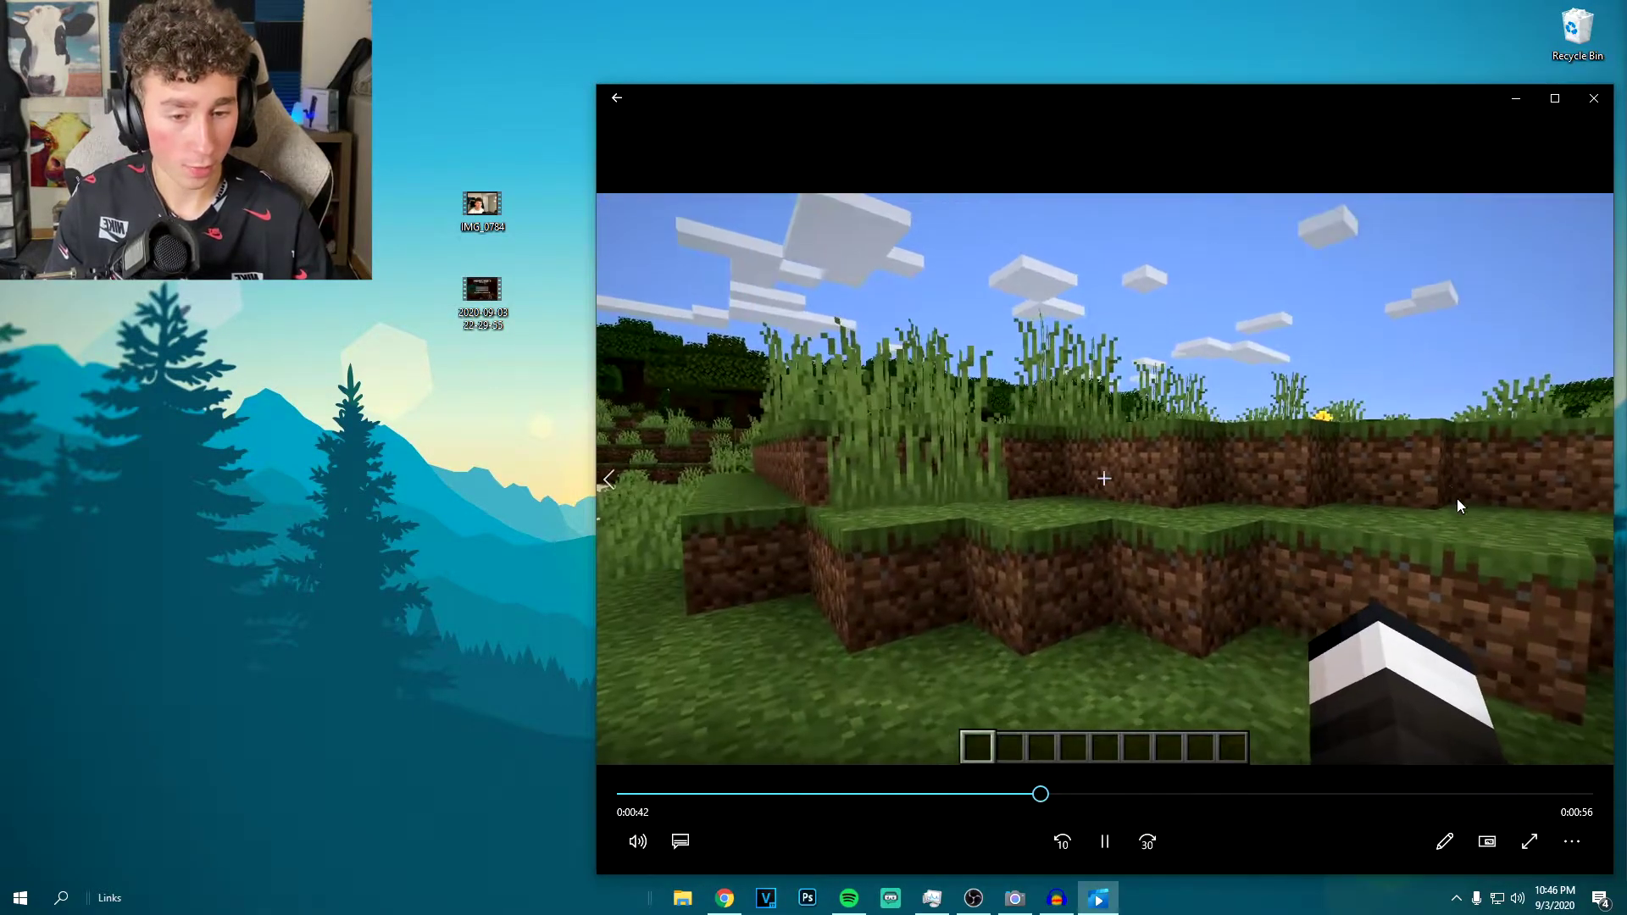
{"action": "left_click", "coordinate": [1106, 840]}
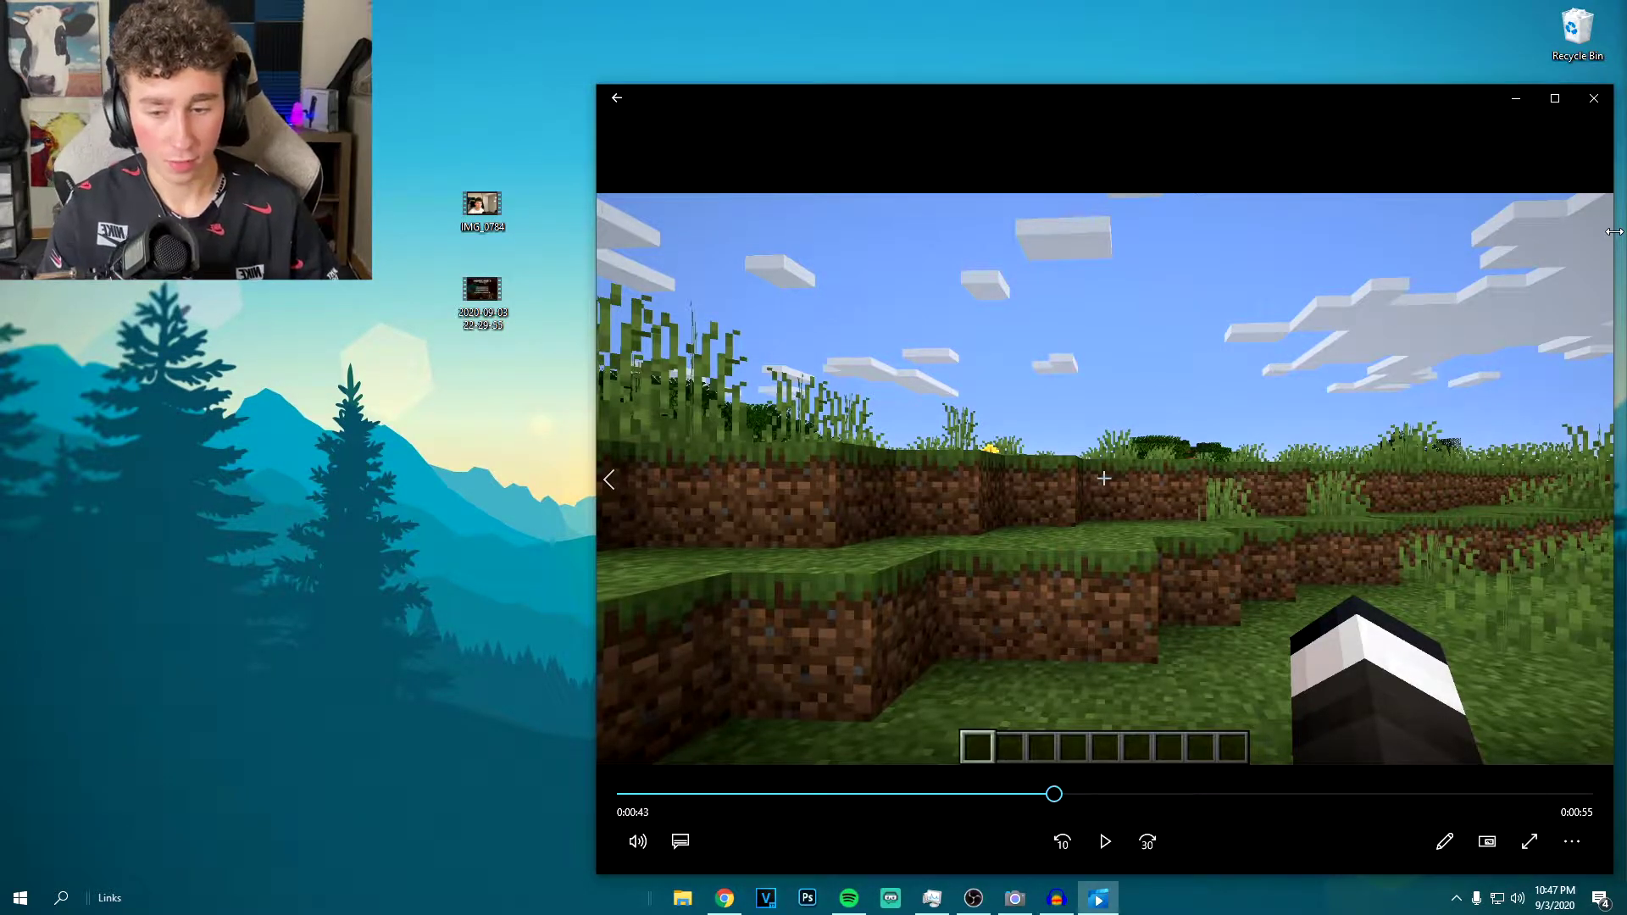
{"action": "left_click_drag", "start_coordinate": [420, 160], "coordinate": [591, 371]}
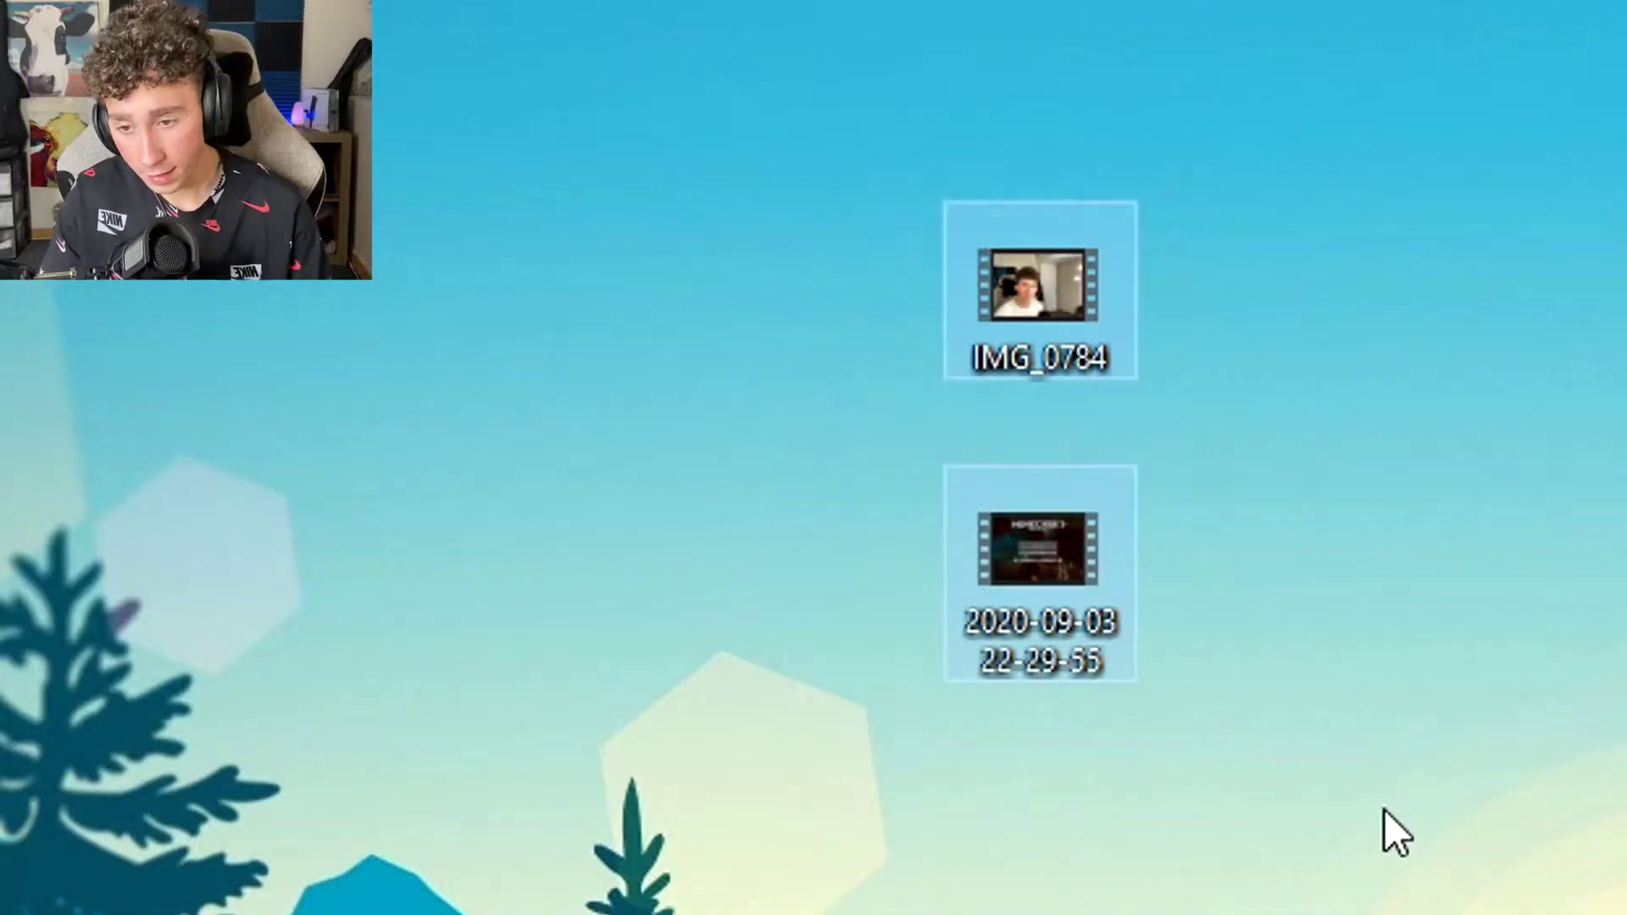
{"action": "left_click", "coordinate": [666, 364]}
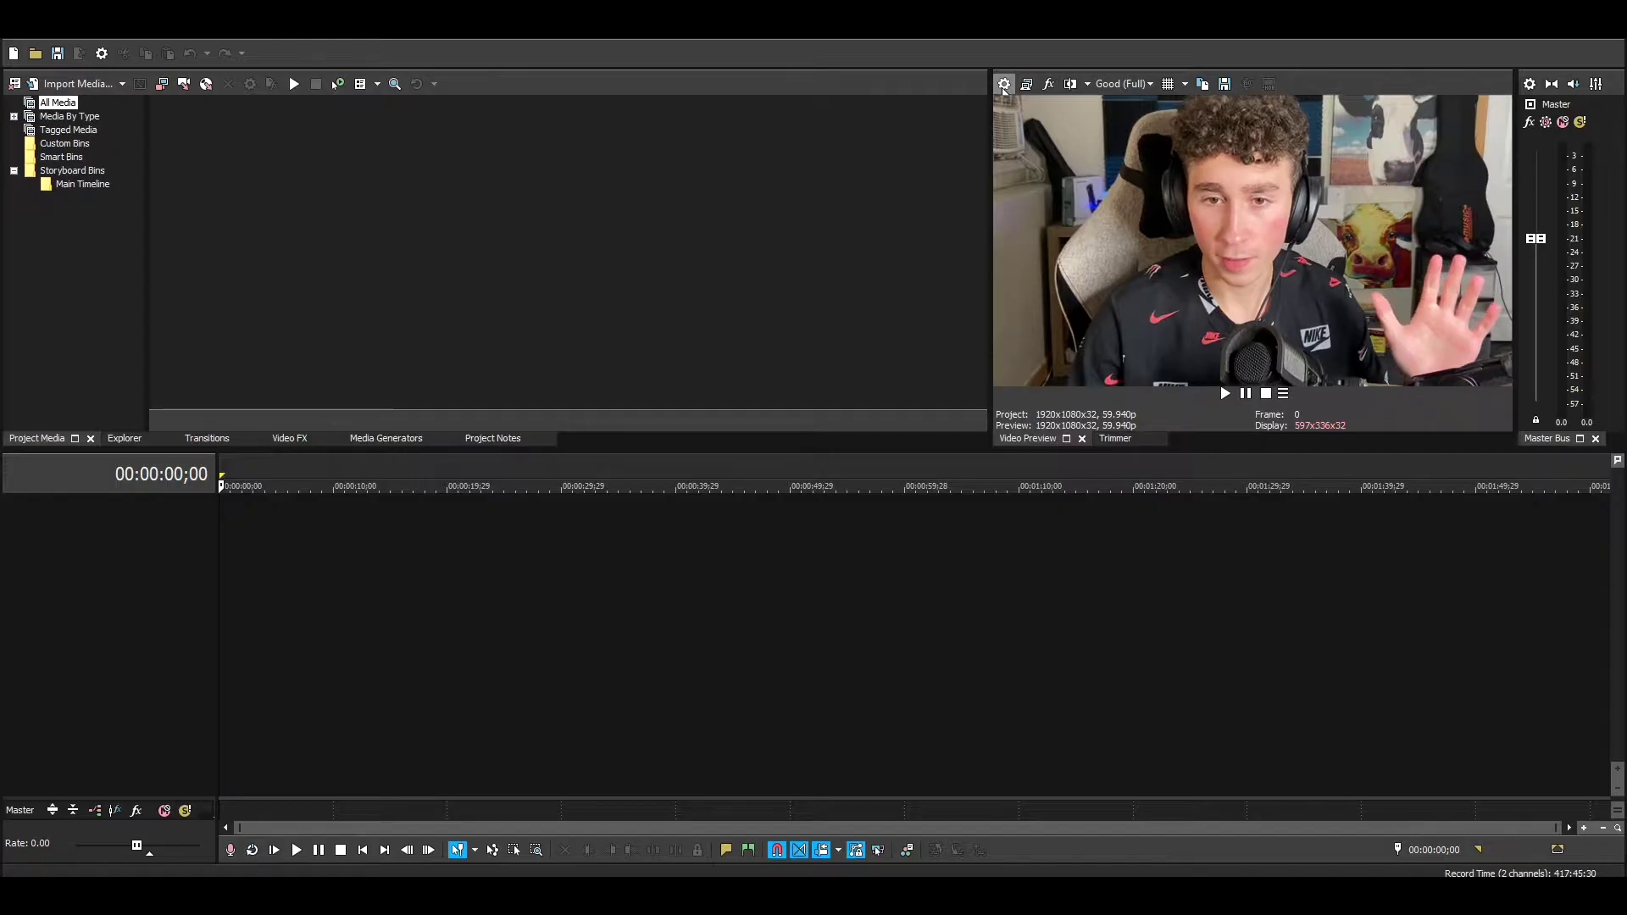
Step: Switch to VEGAS Pro and examine the frame rate options in the project properties without changing them
{"action": "left_click", "coordinate": [1005, 84]}
{"action": "mouse_move", "coordinate": [727, 80]}
{"action": "left_mouse_down"}
{"action": "mouse_move", "coordinate": [738, 91]}
{"action": "mouse_move", "coordinate": [723, 81]}
{"action": "left_mouse_up"}
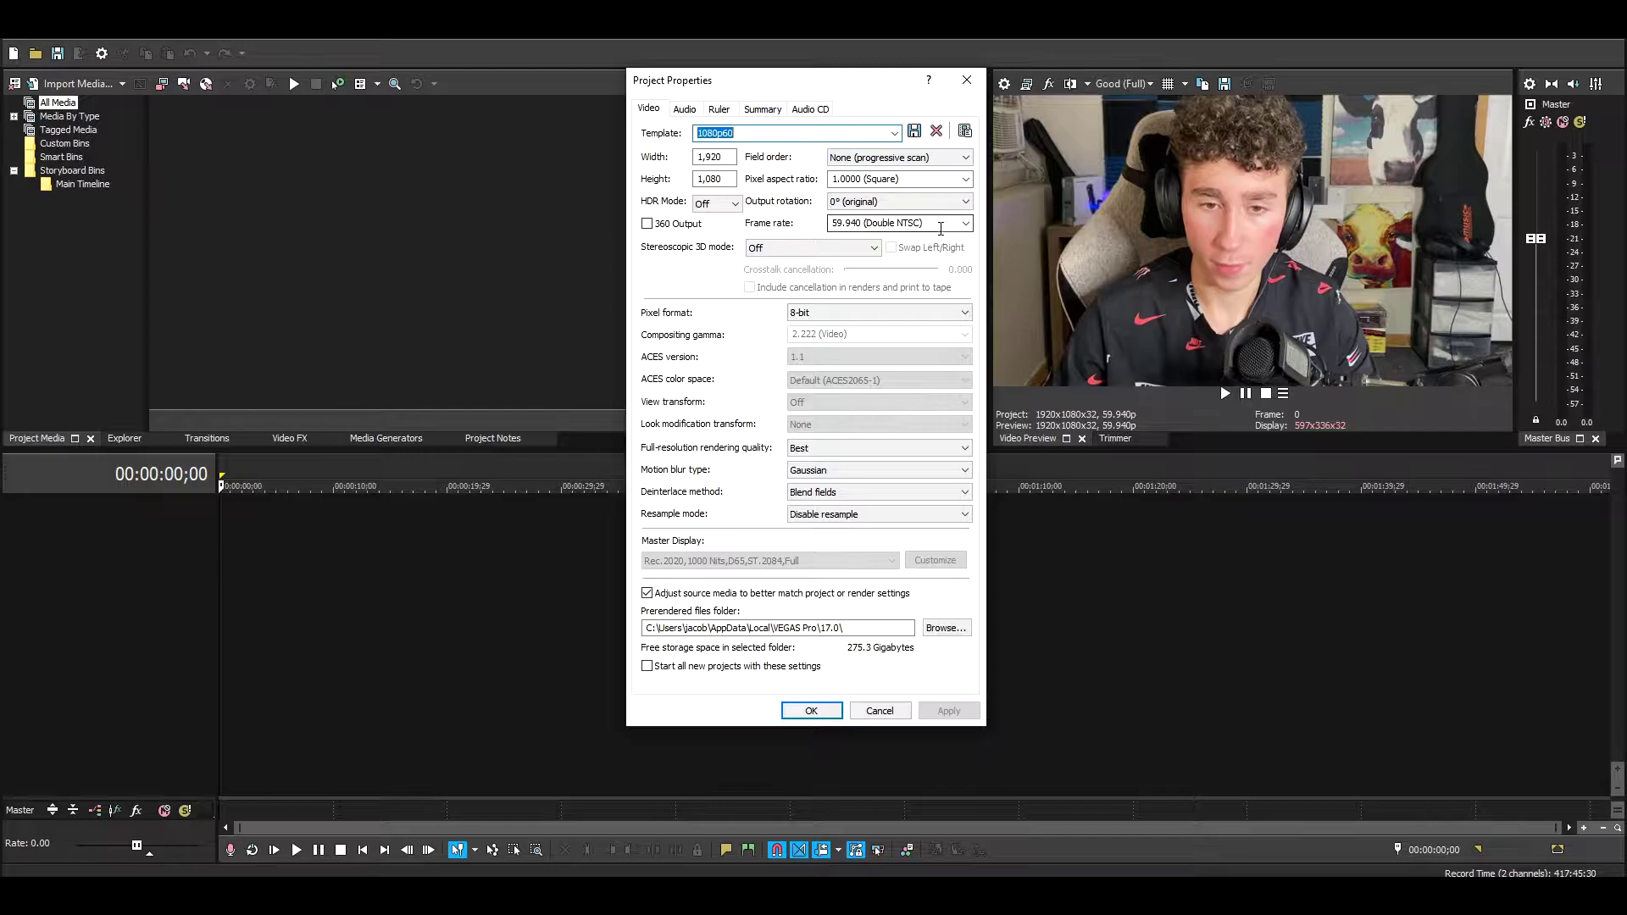
{"action": "left_click", "coordinate": [966, 223]}
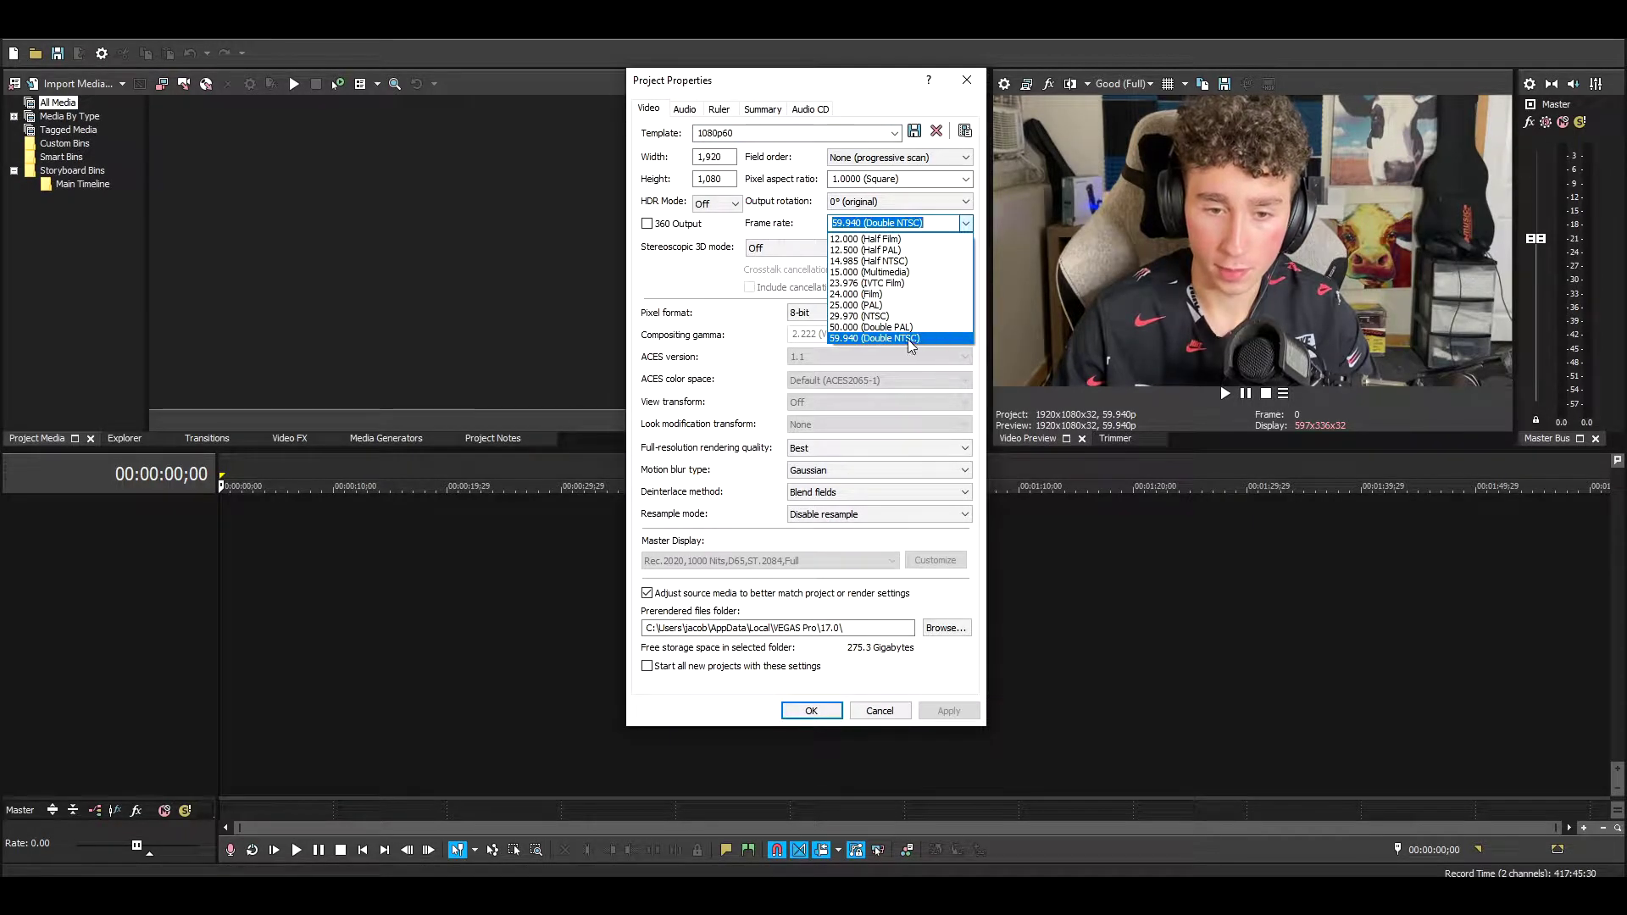
{"action": "left_click", "coordinate": [759, 293]}
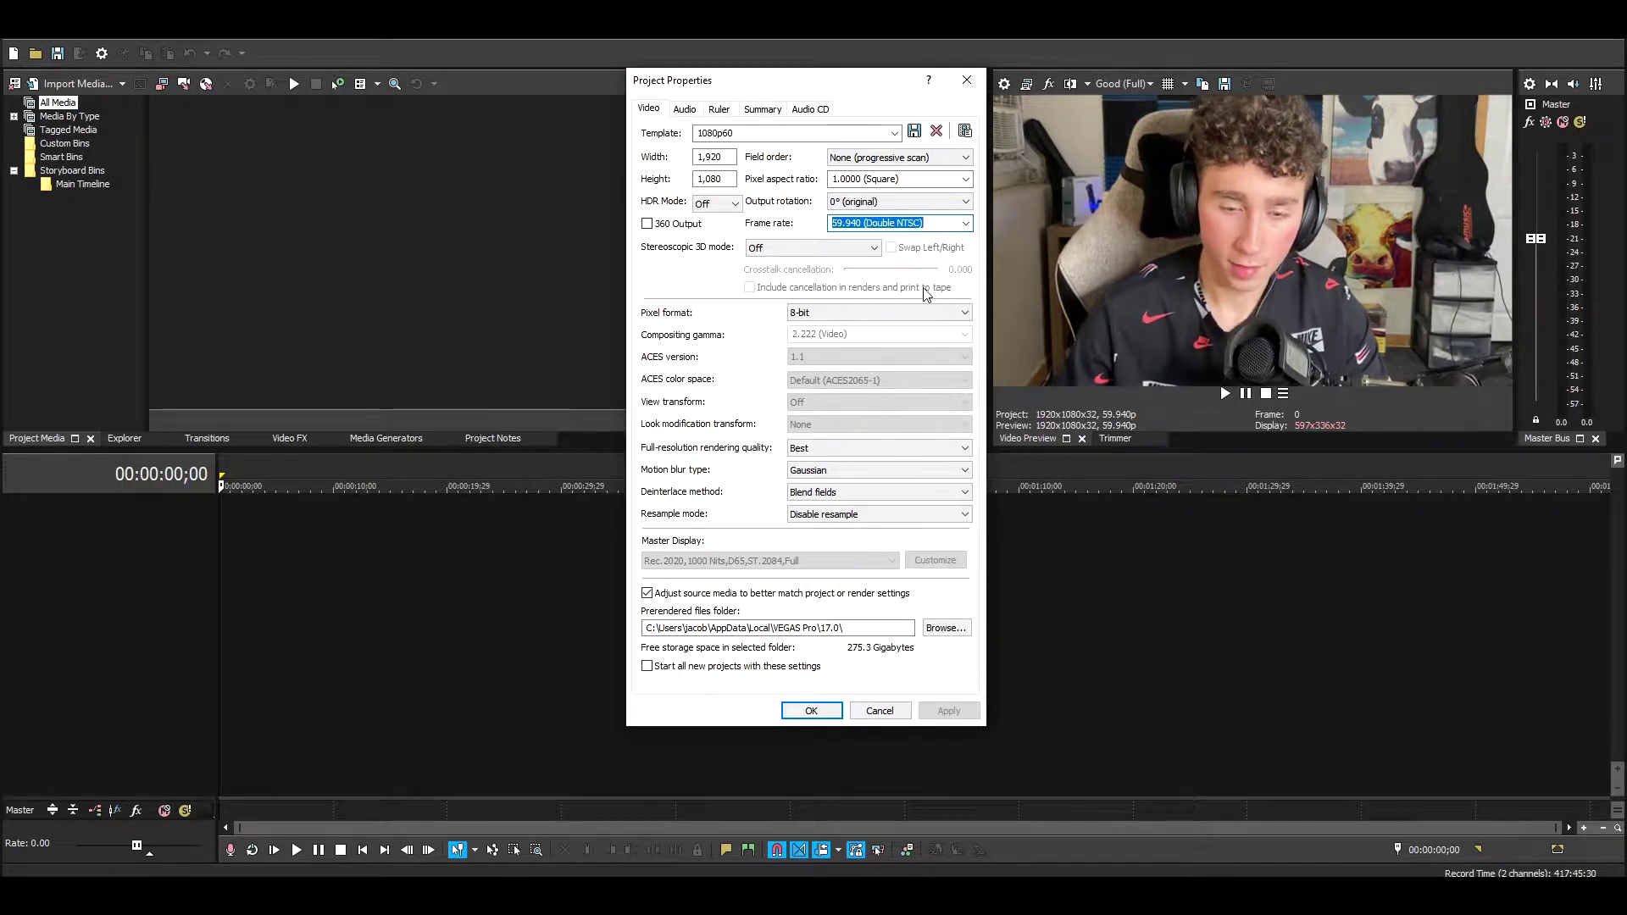
{"action": "left_click", "coordinate": [883, 718]}
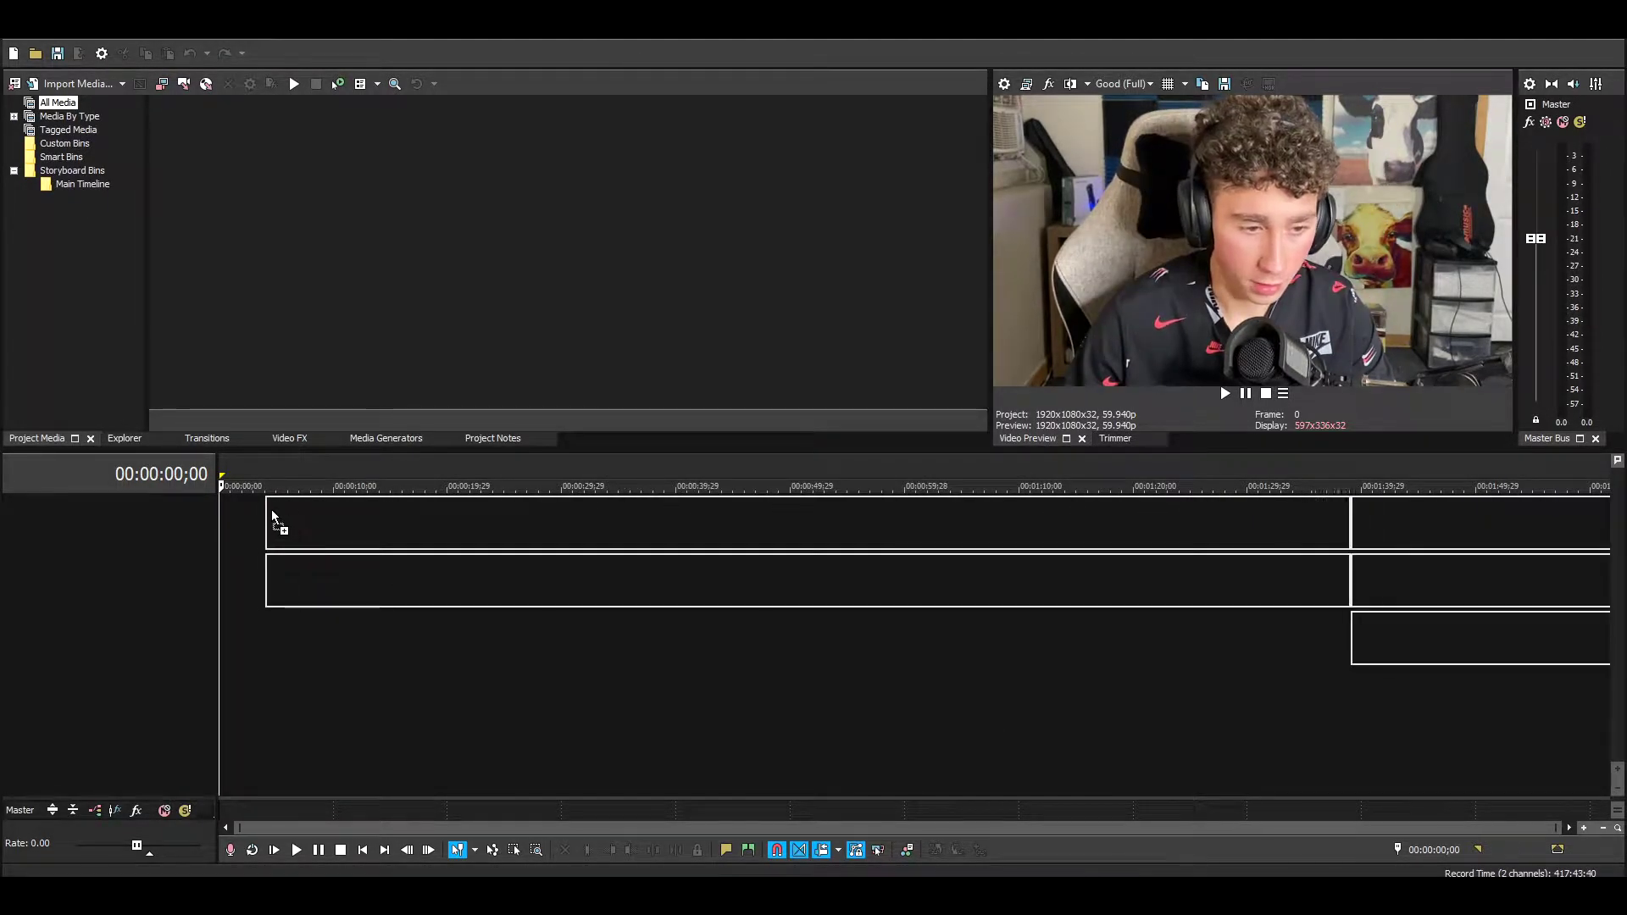
Step: Add the gameplay and facecam clips to the timeline and match the project video settings to the media
{"action": "left_click_drag", "start_coordinate": [274, 517], "coordinate": [219, 524]}
{"action": "left_click_drag", "start_coordinate": [220, 524], "coordinate": [219, 523]}
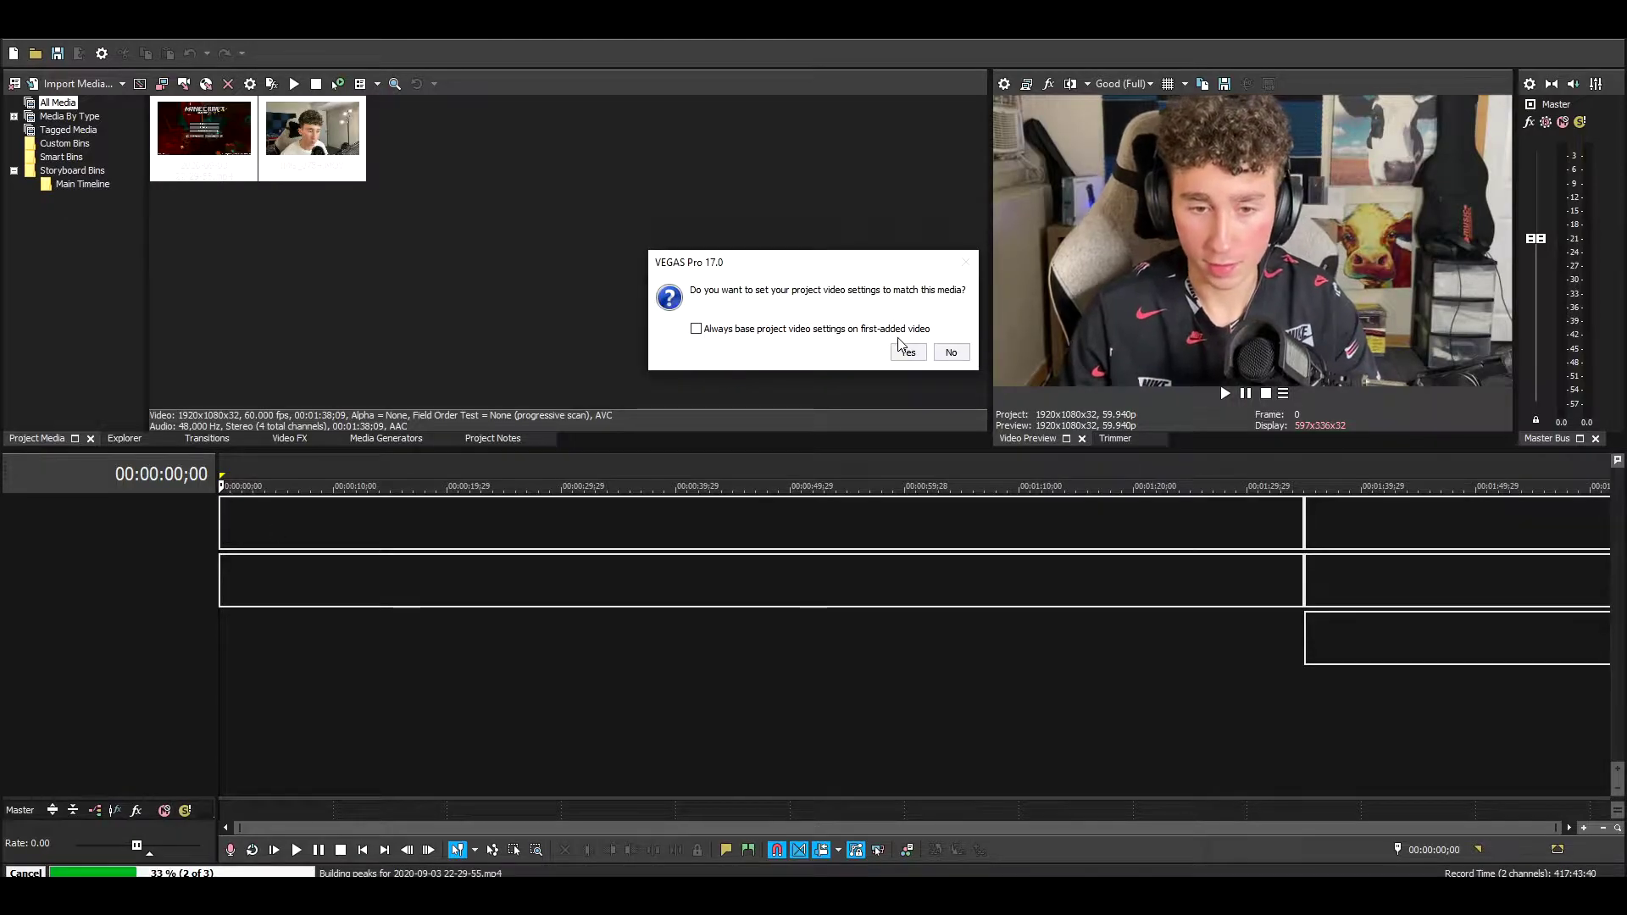
{"action": "left_click", "coordinate": [904, 351]}
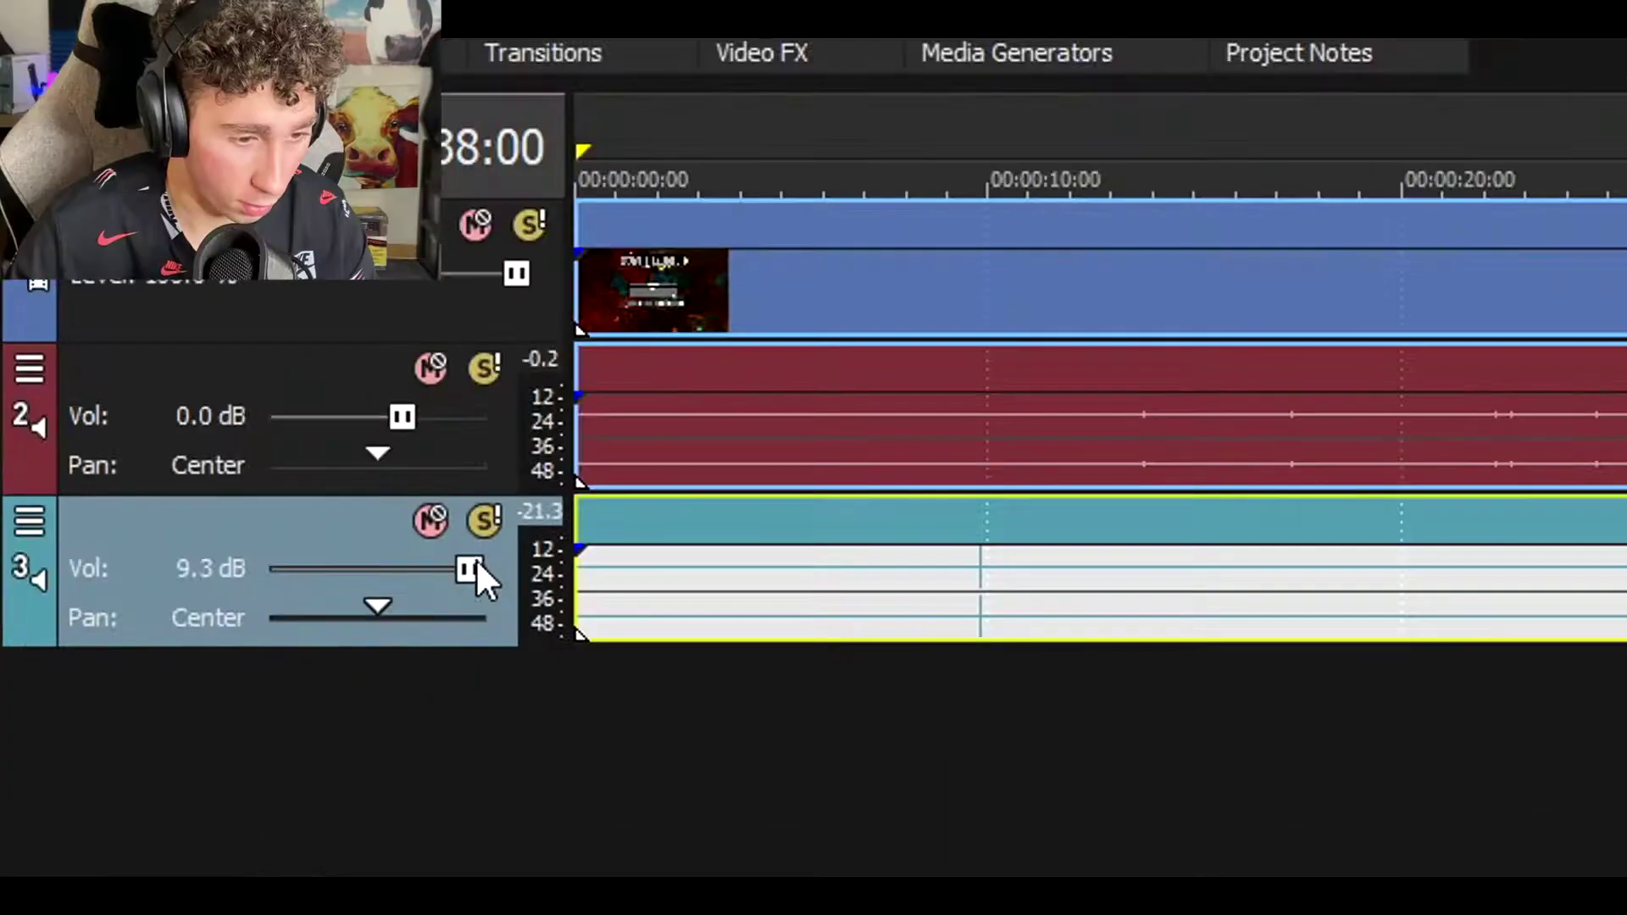
Step: Raise the third track's volume to 11.9 dB and normalize the gameplay recording's audio event on it
{"action": "left_click_drag", "start_coordinate": [179, 634], "coordinate": [190, 635]}
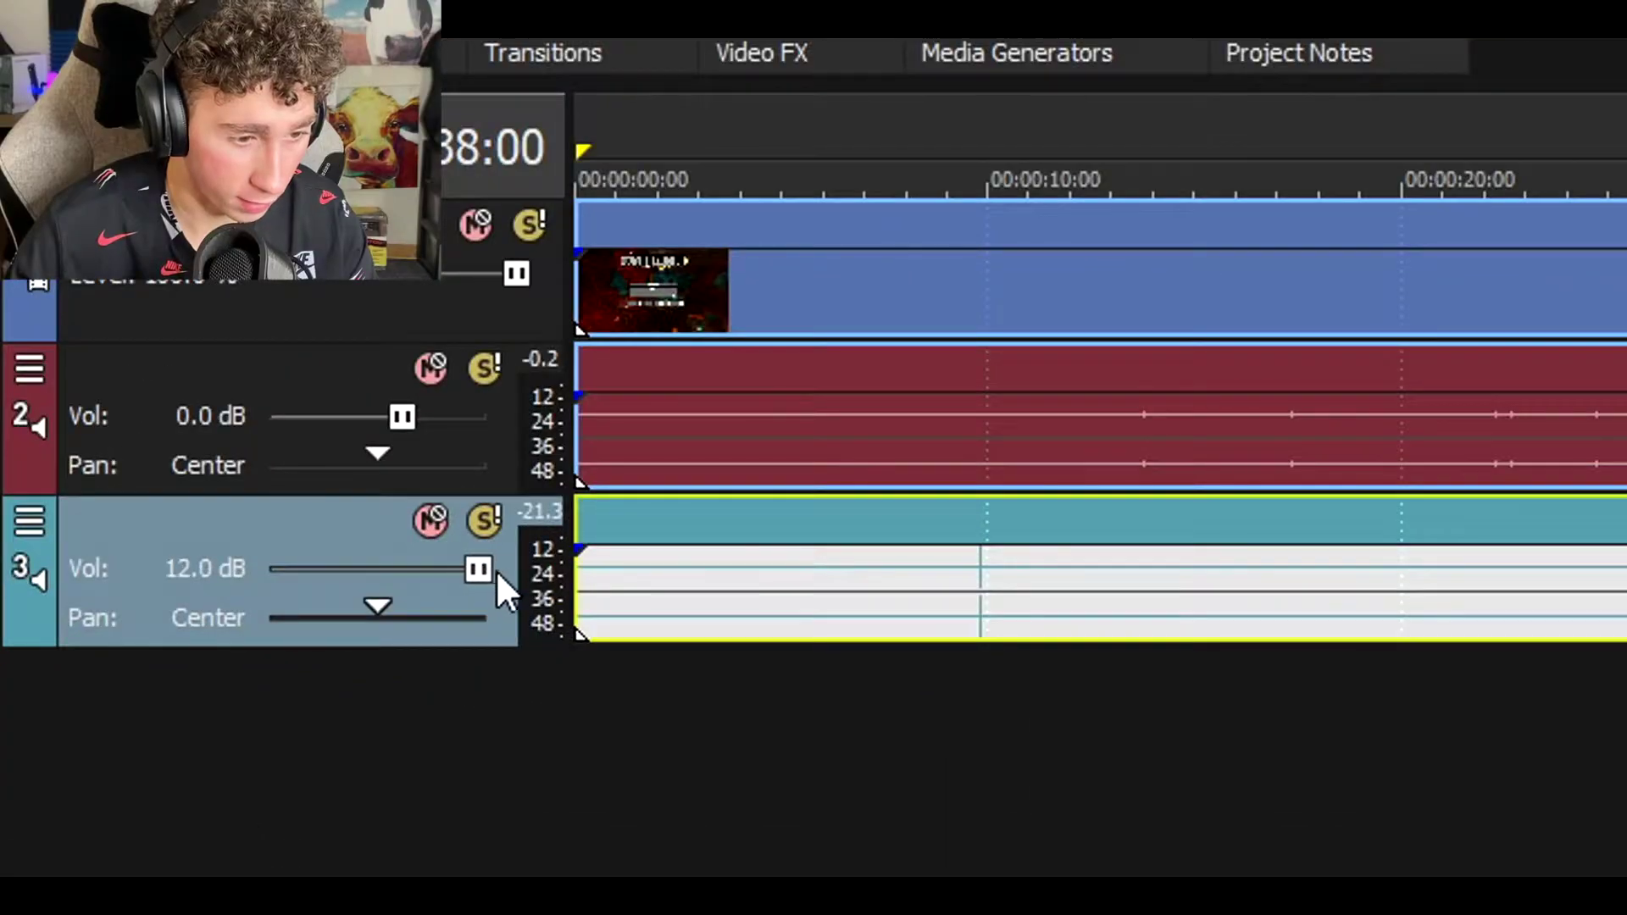
{"action": "left_click_drag", "start_coordinate": [480, 569], "coordinate": [480, 571]}
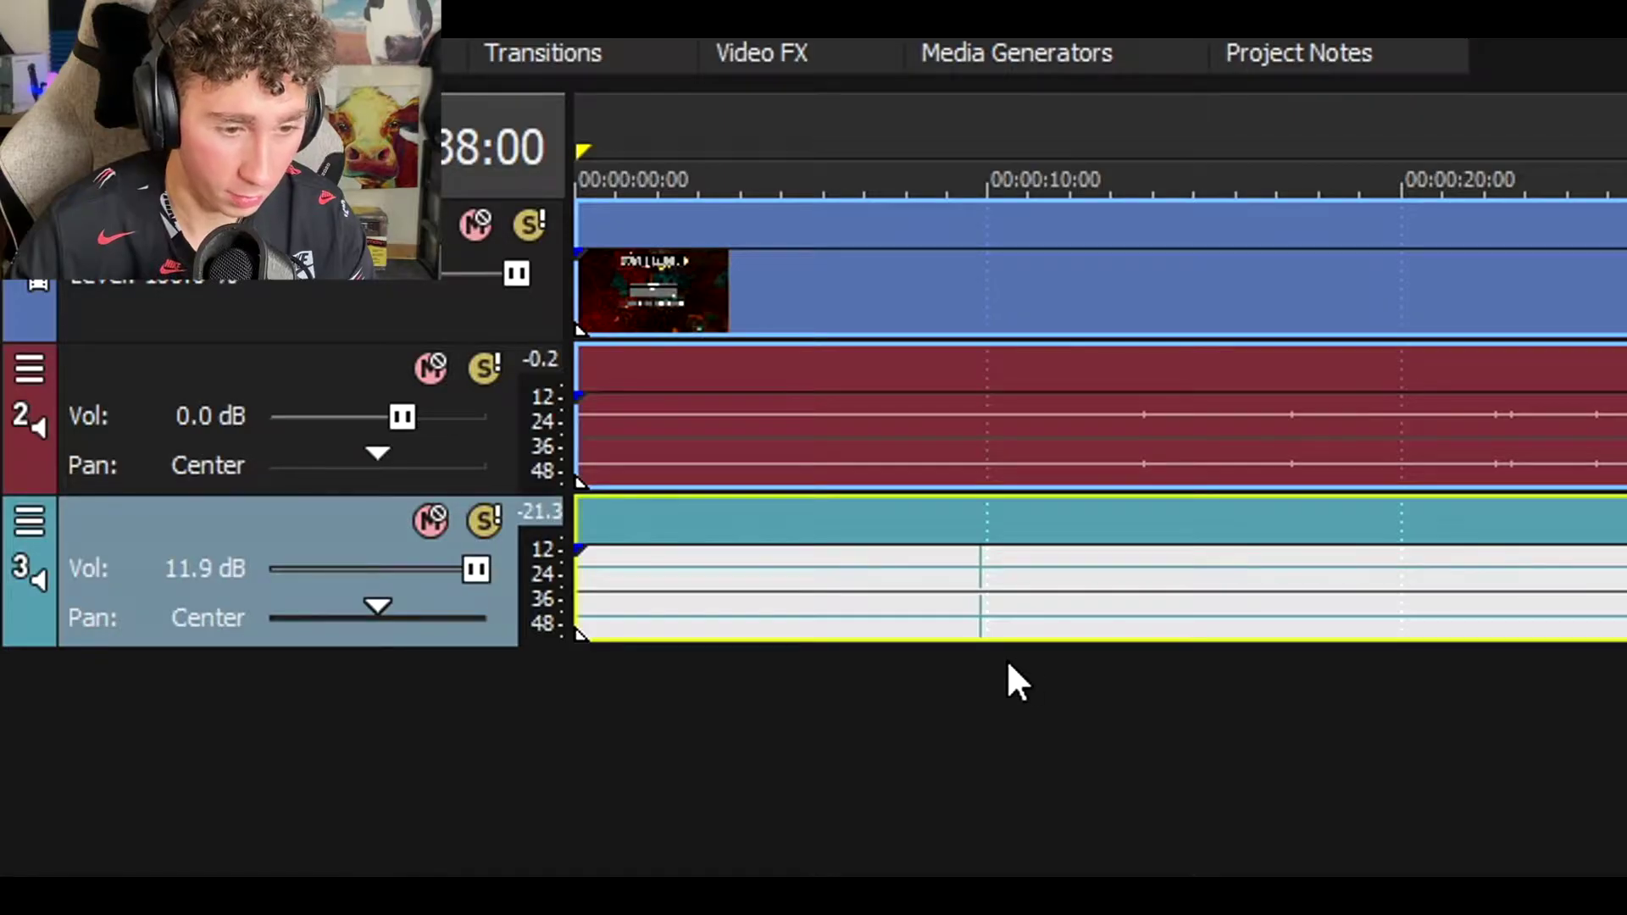
{"action": "right_click", "coordinate": [1057, 600]}
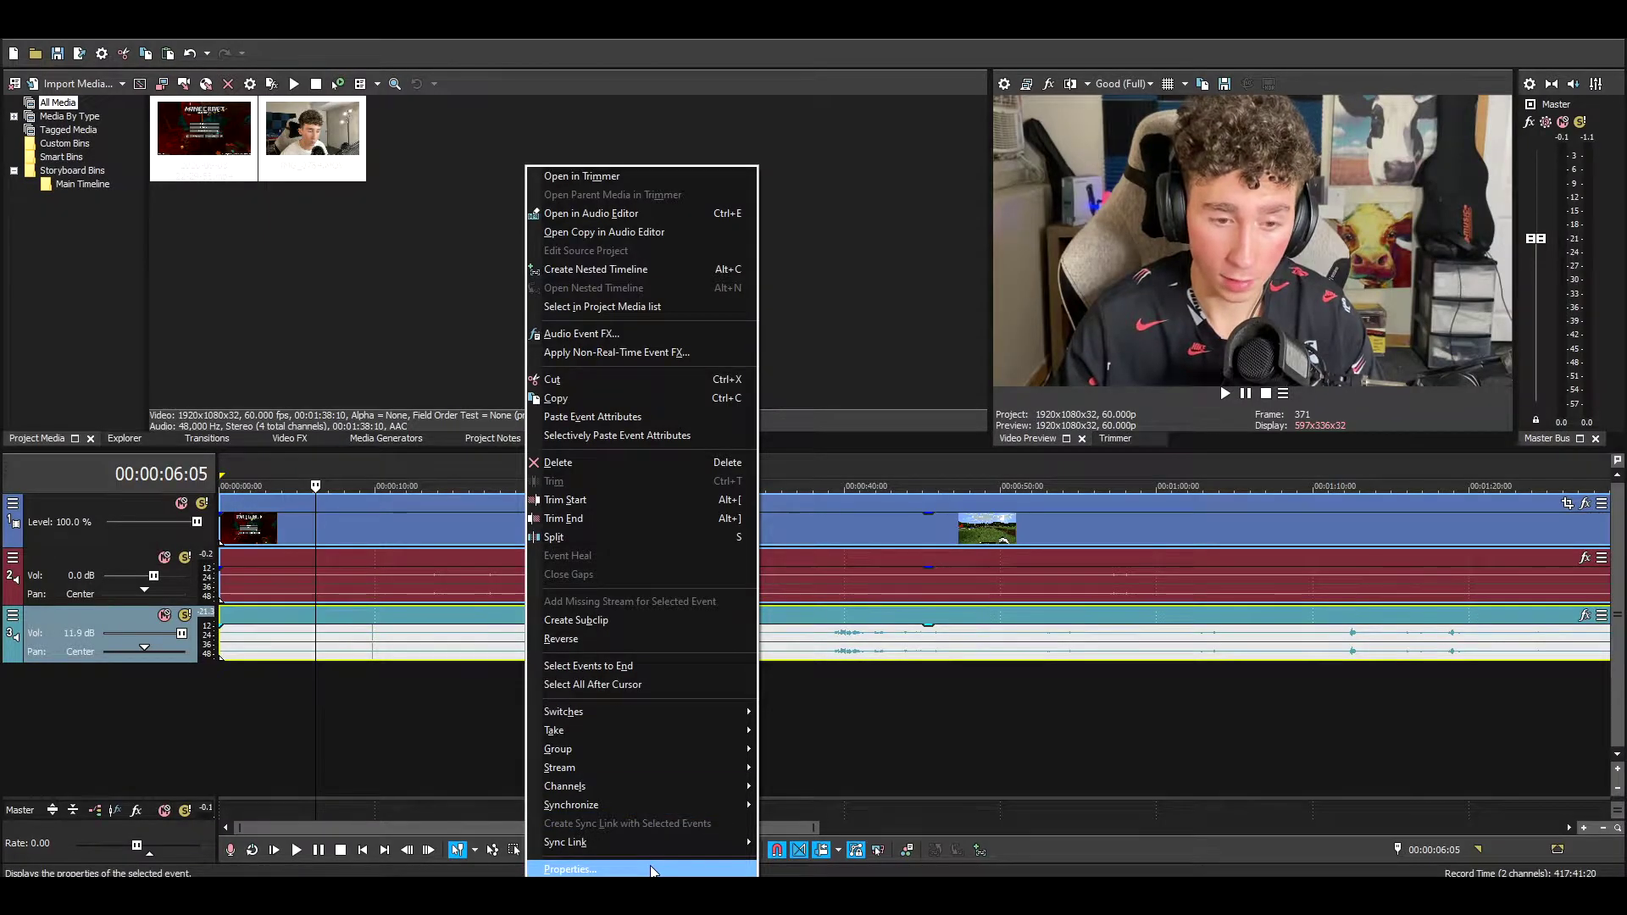
{"action": "left_click", "coordinate": [653, 870]}
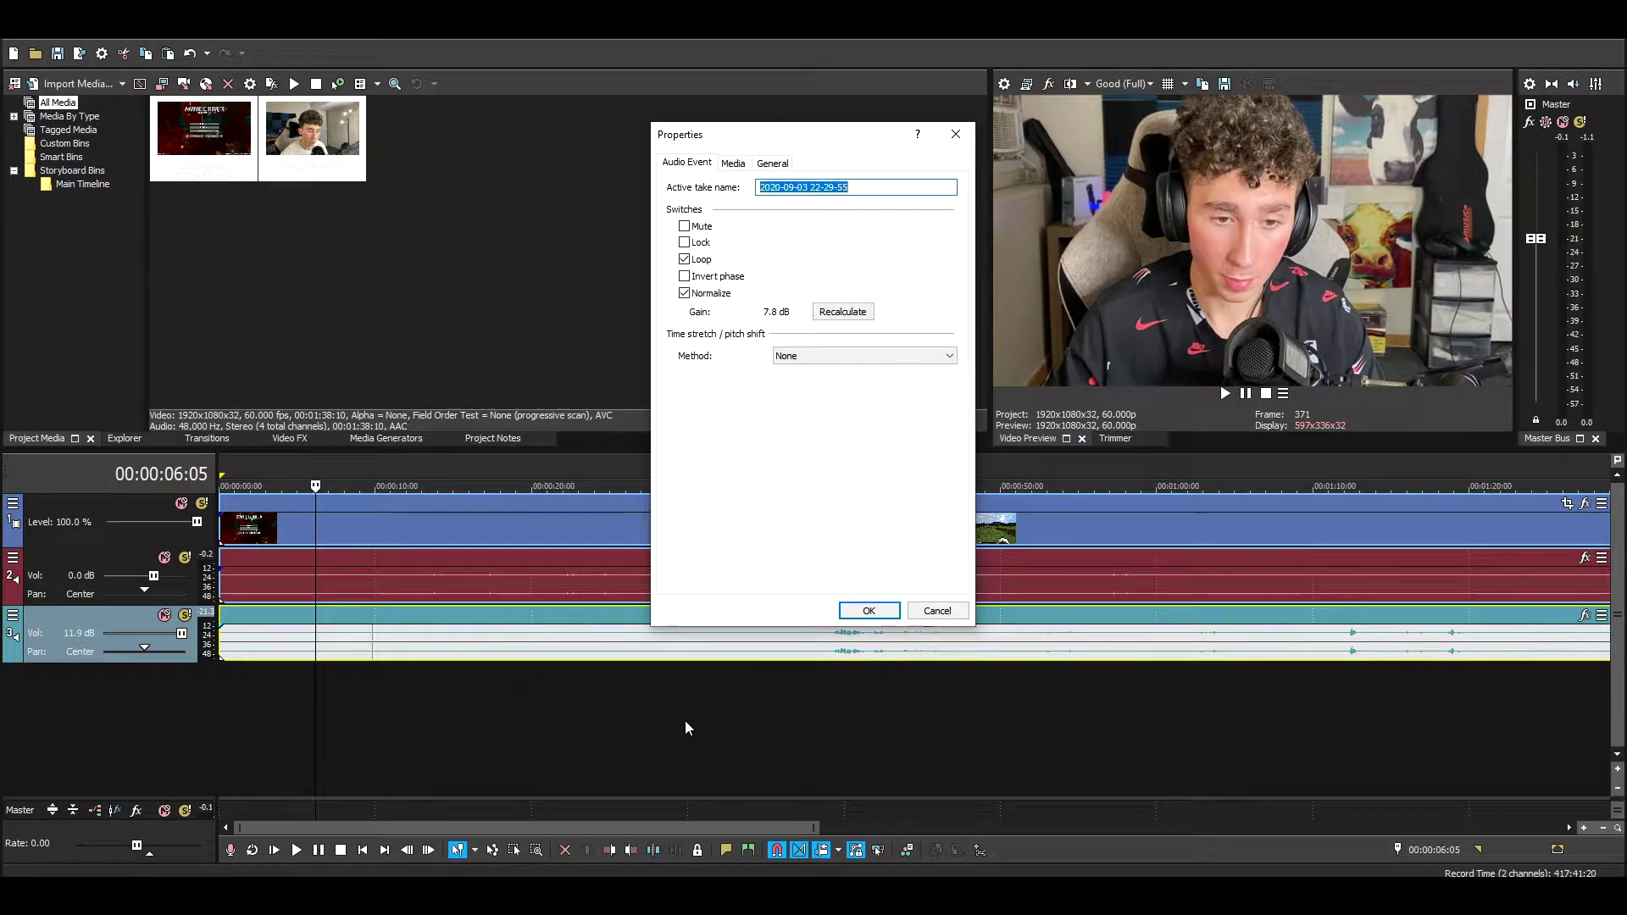
{"action": "left_click", "coordinate": [708, 295]}
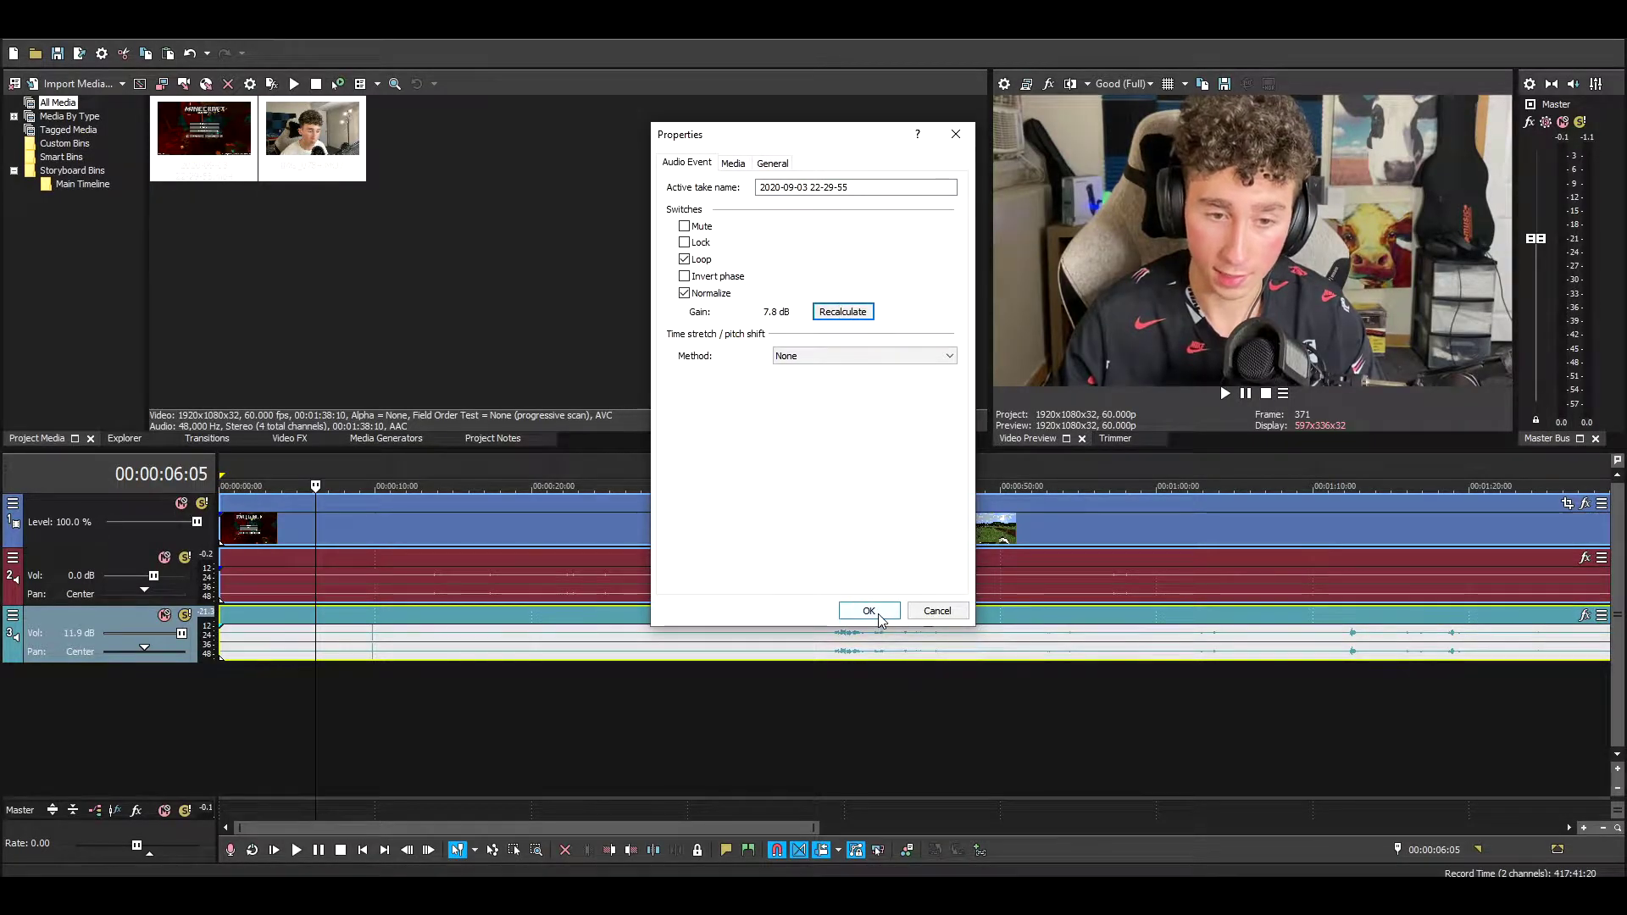
{"action": "left_click", "coordinate": [878, 618]}
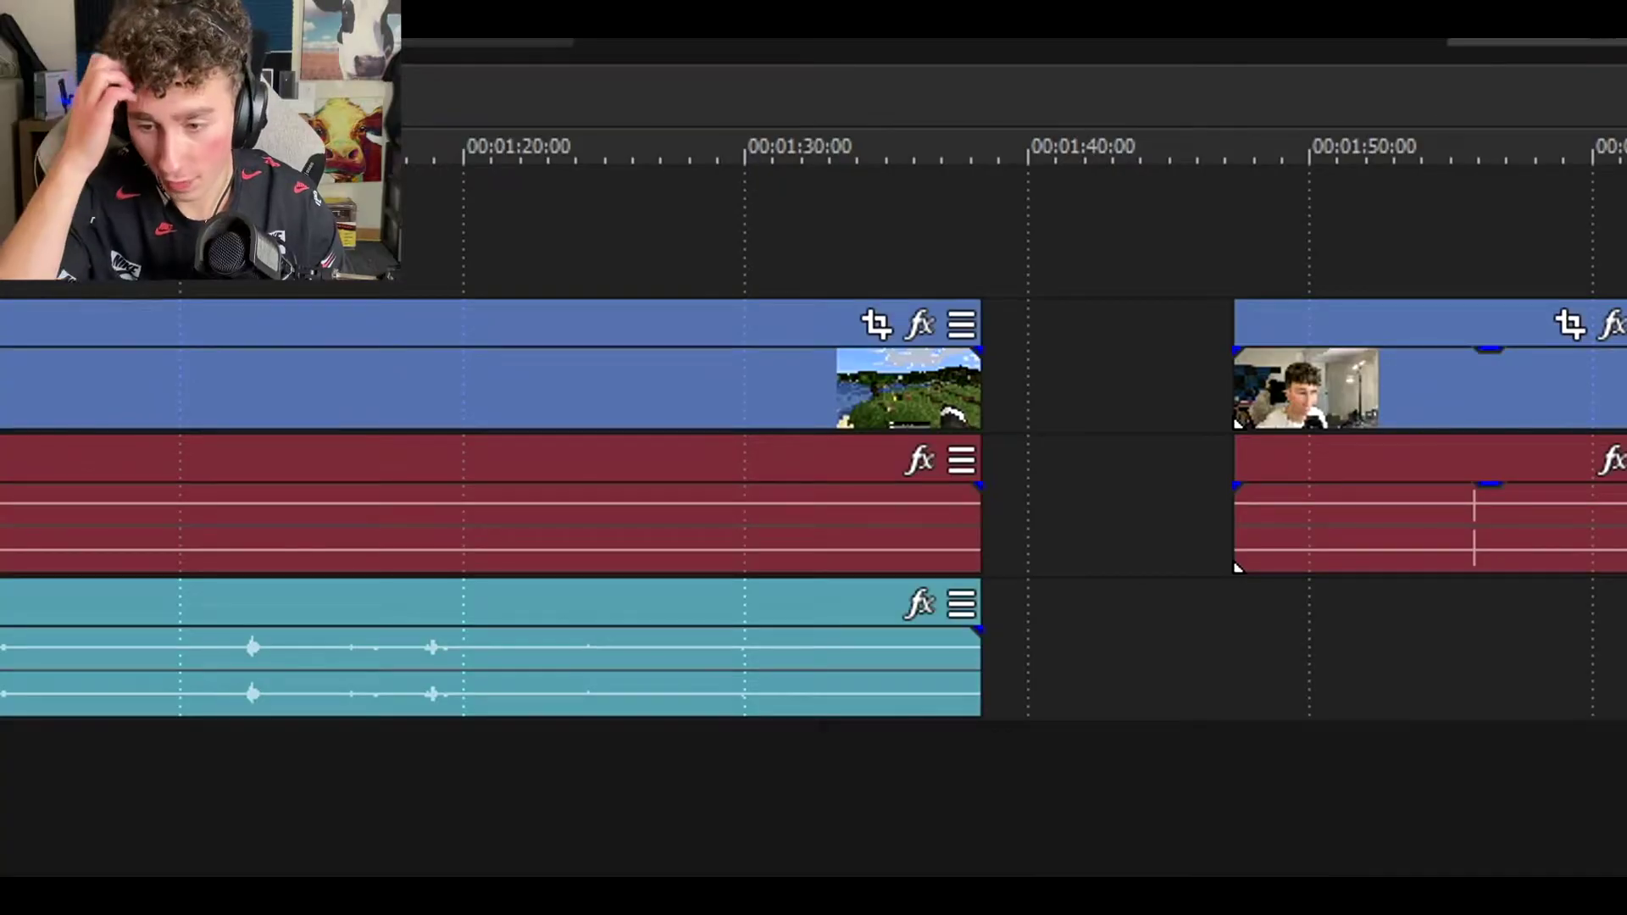
Step: Move the facecam clip to the start of the timeline, with its video on a new track above the gameplay
{"action": "scroll", "coordinate": [813, 509], "scroll_direction": "right", "scroll_amount": 3}
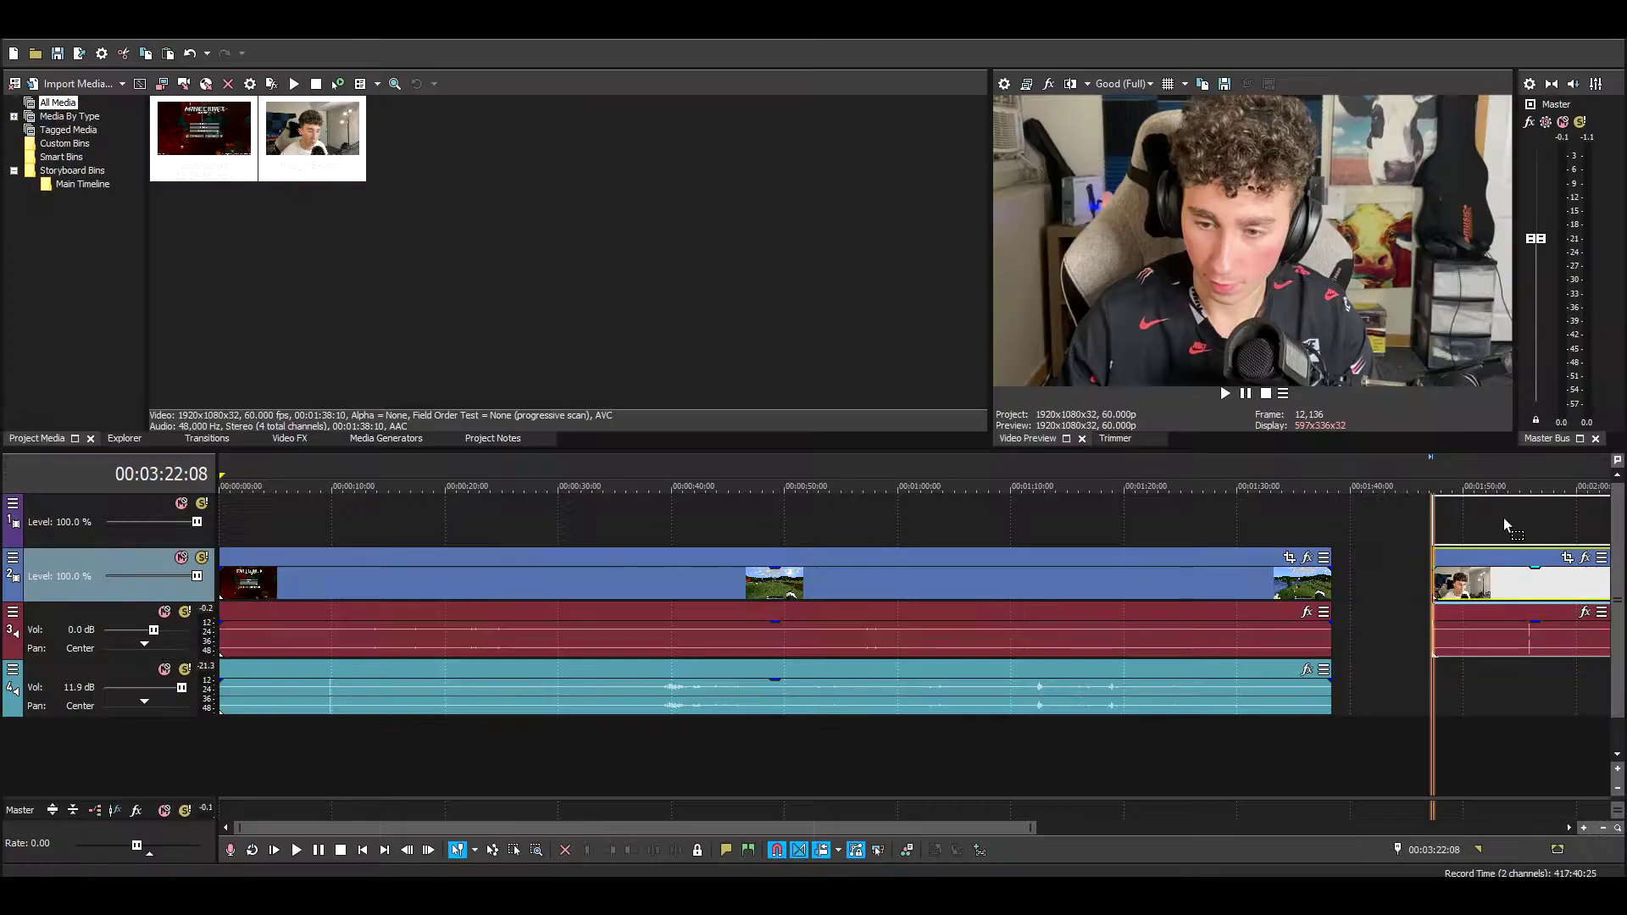
{"action": "left_click_drag", "start_coordinate": [1505, 526], "coordinate": [241, 536]}
{"action": "left_click", "coordinate": [1328, 770]}
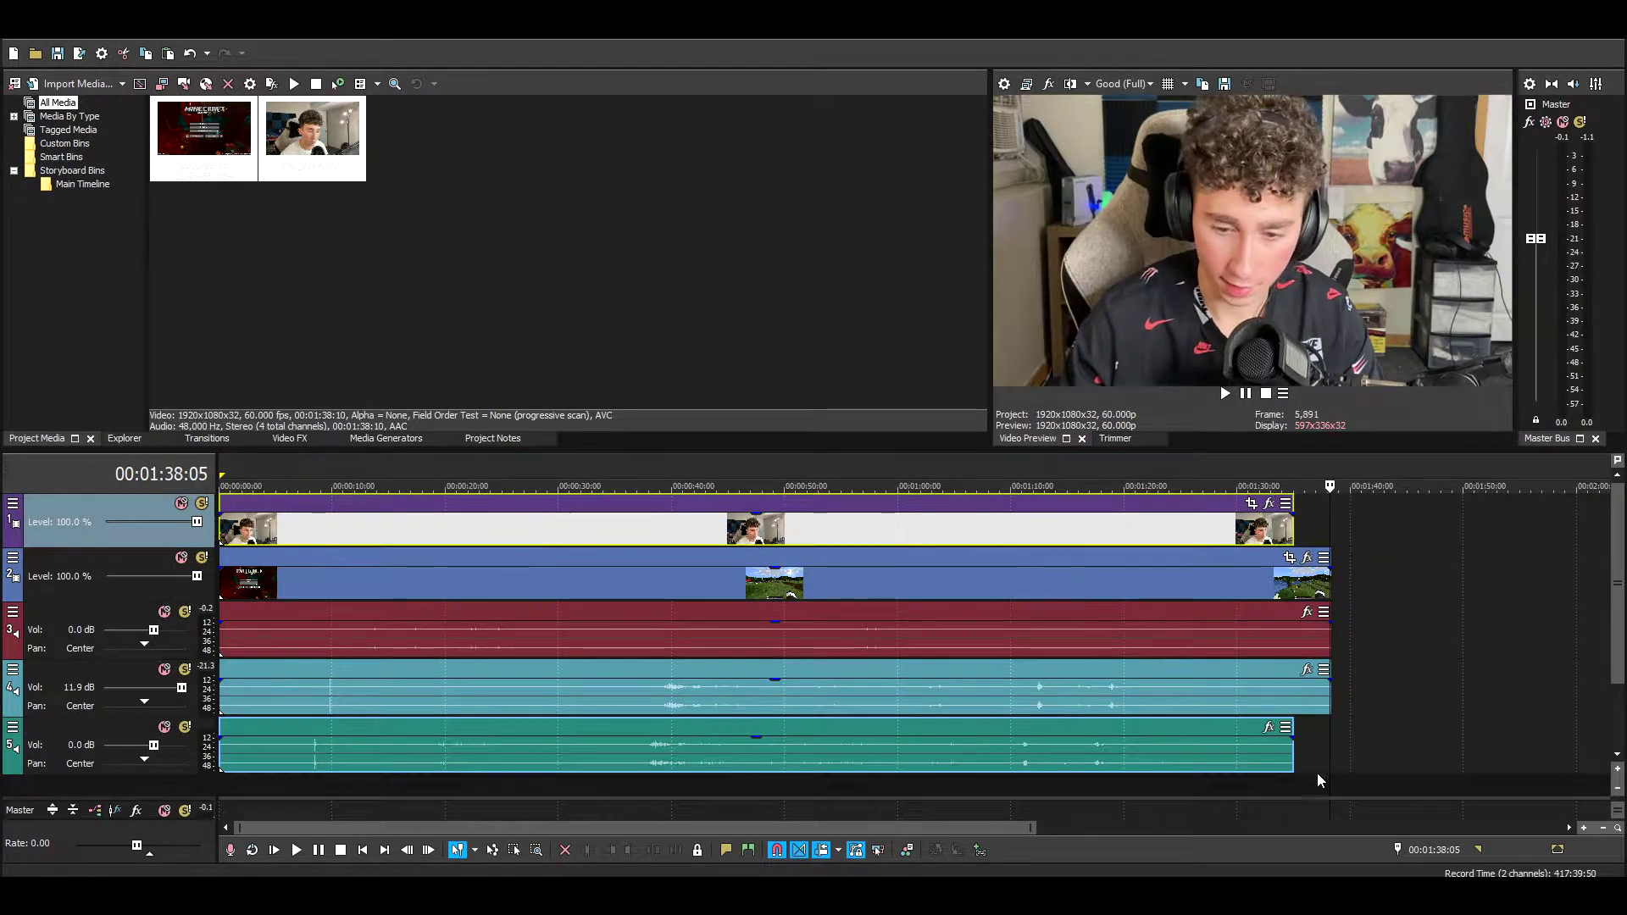
Step: Sync the facecam clip to the gameplay by aligning its audio spike with the spike on the fourth track
{"action": "left_click_drag", "start_coordinate": [1031, 828], "coordinate": [312, 836]}
{"action": "left_click_drag", "start_coordinate": [530, 757], "coordinate": [850, 758]}
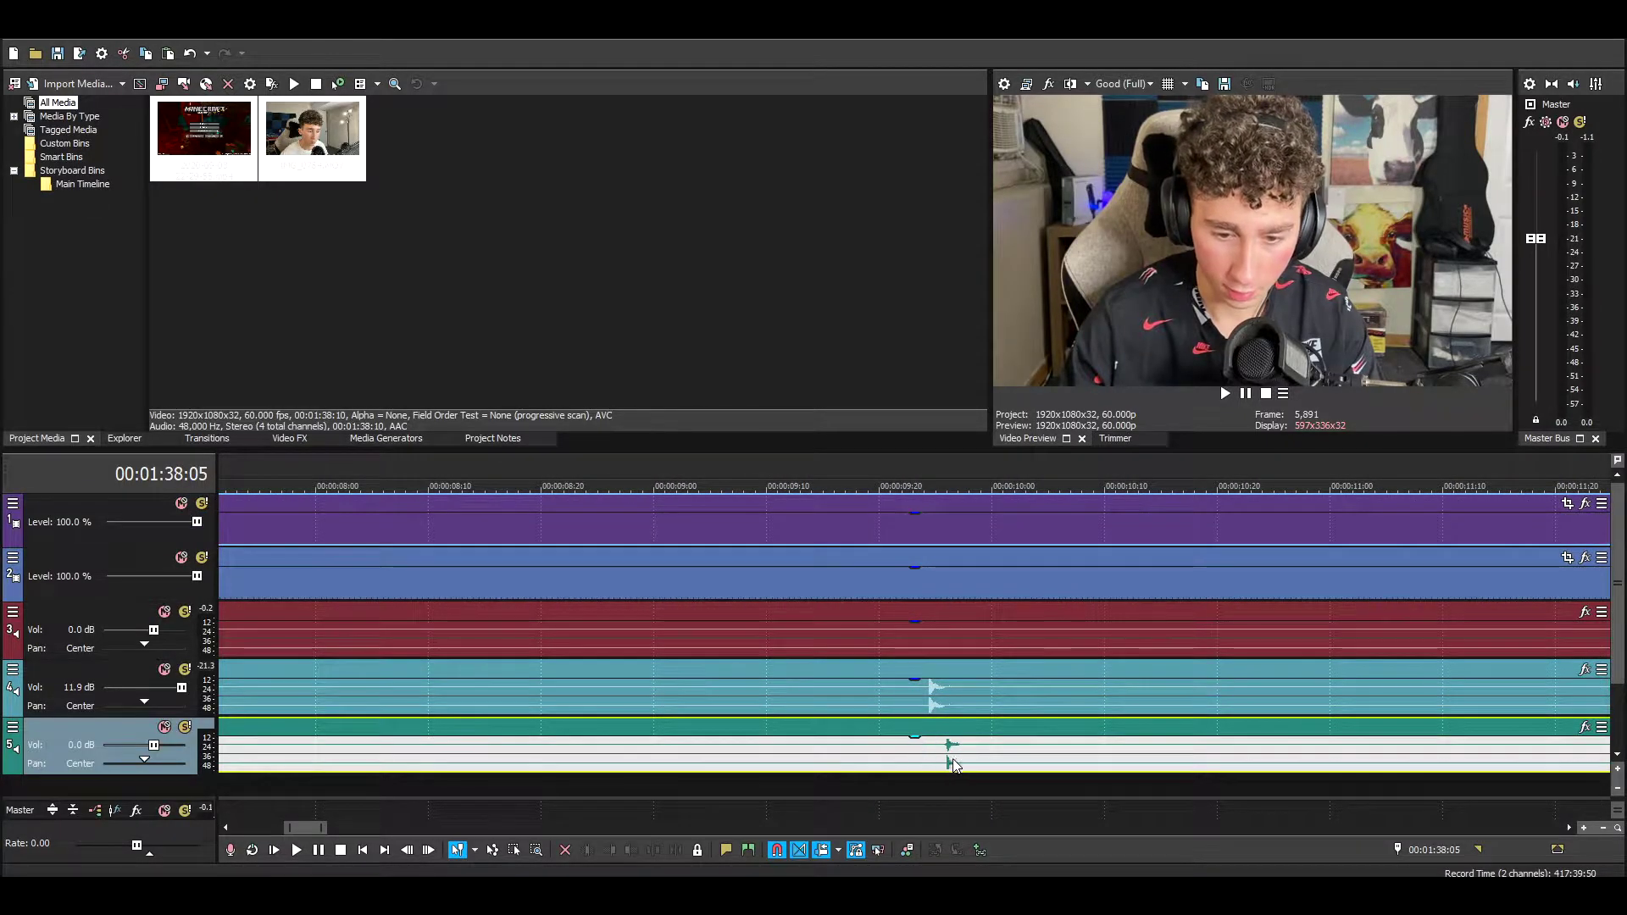
{"action": "left_click", "coordinate": [875, 763]}
{"action": "left_click_drag", "start_coordinate": [324, 828], "coordinate": [799, 822]}
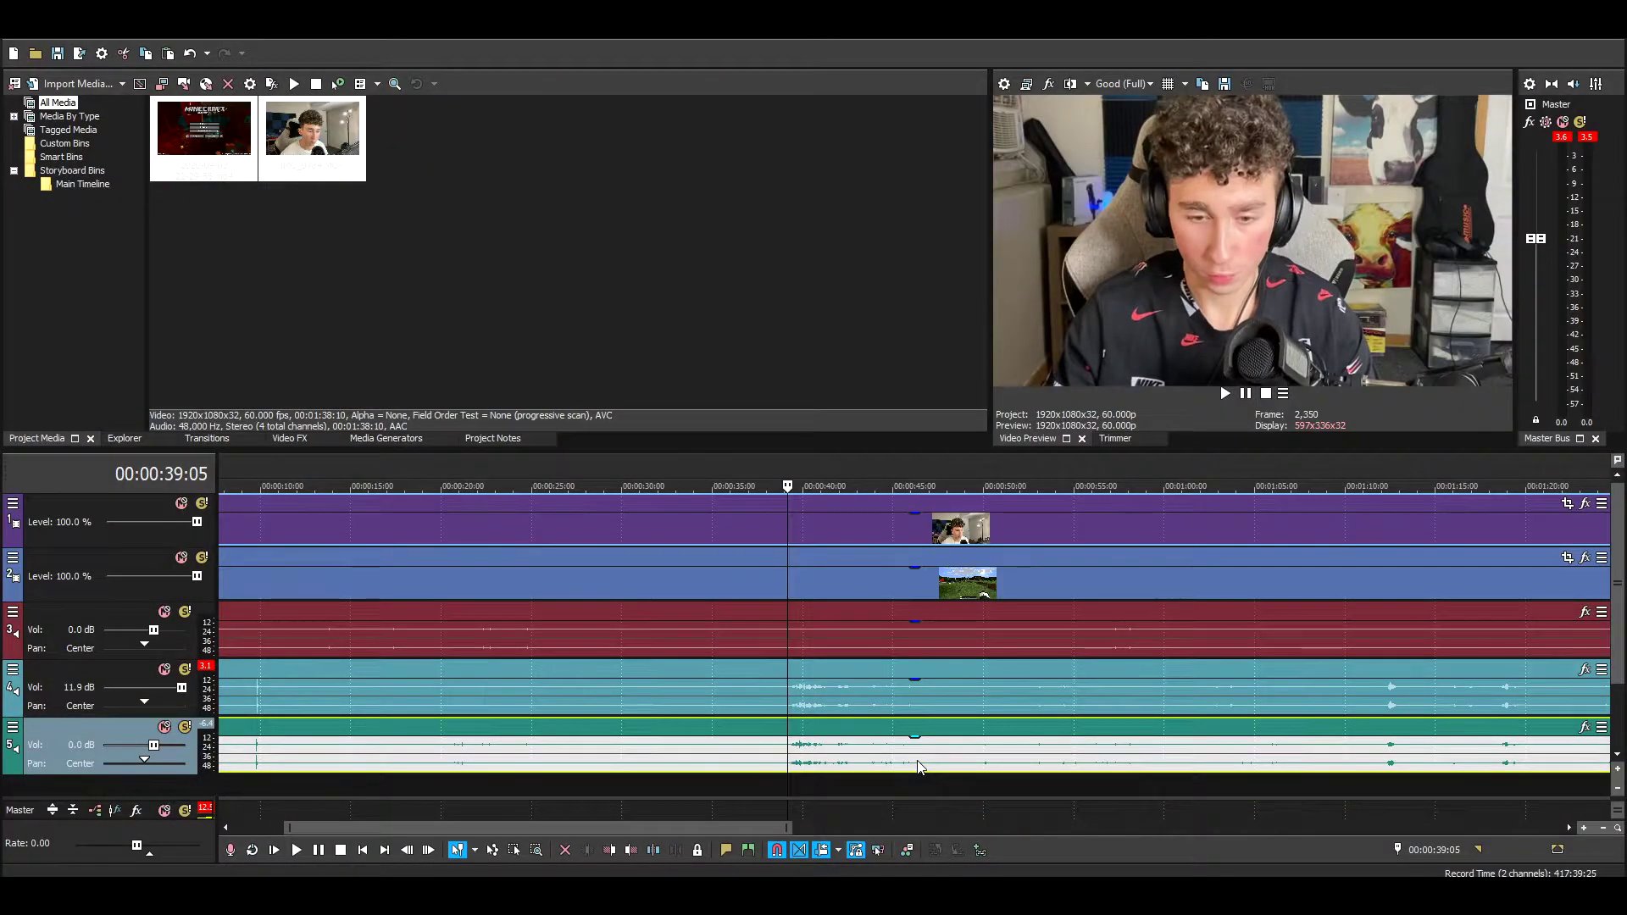
Step: Group the synced gameplay and facecam events across all five tracks and delete the facecam's audio track
{"action": "left_click_drag", "start_coordinate": [289, 828], "coordinate": [240, 828]}
{"action": "left_click", "coordinate": [418, 697], "text": "ctrl"}
{"action": "left_click", "coordinate": [406, 640], "text": "ctrl"}
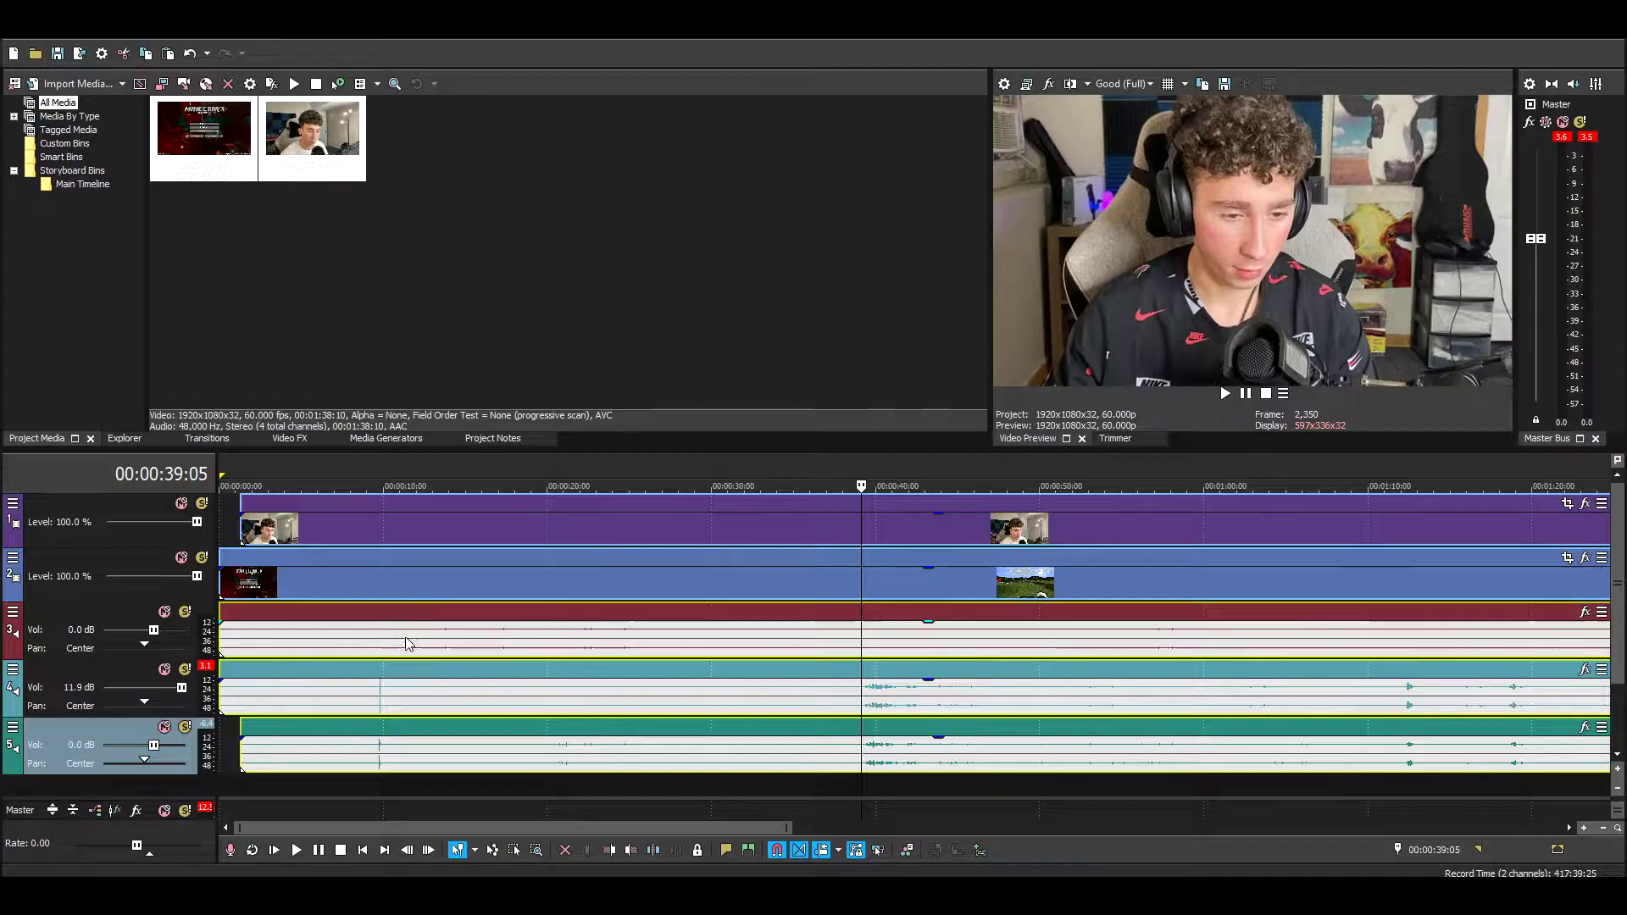
{"action": "left_click", "coordinate": [388, 591], "text": "ctrl"}
{"action": "left_click_drag", "start_coordinate": [390, 596], "coordinate": [394, 529]}
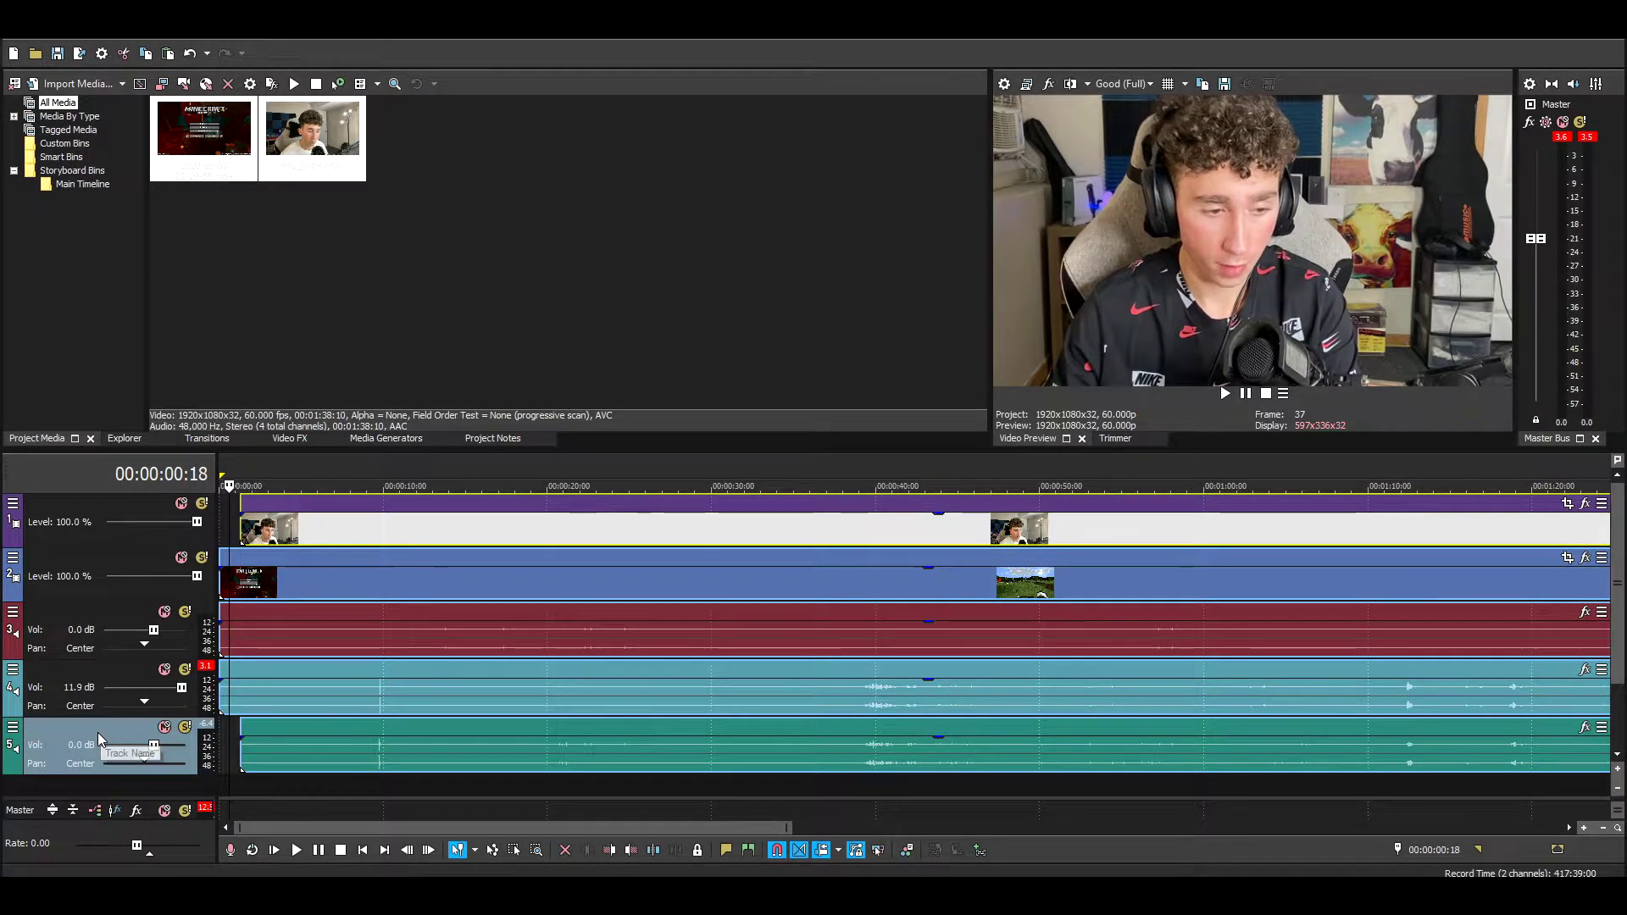
{"action": "key", "text": "Delete"}
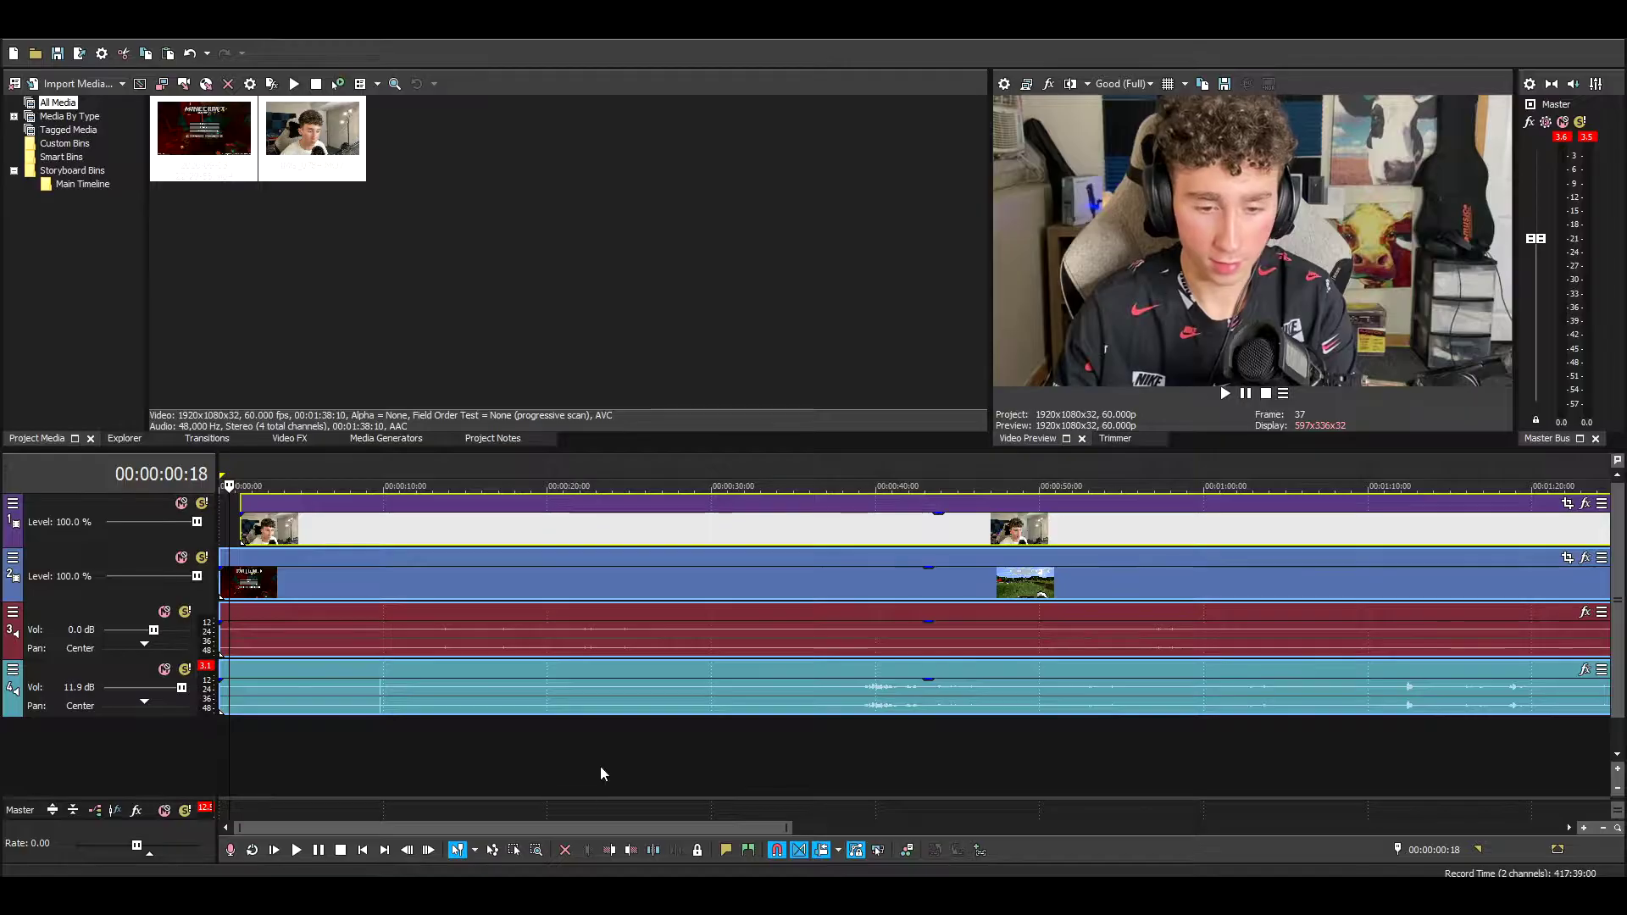
Step: Play the timeline from about 00:00:38 to check the facecam's sync with the gameplay recording's audio
{"action": "left_click", "coordinate": [856, 700]}
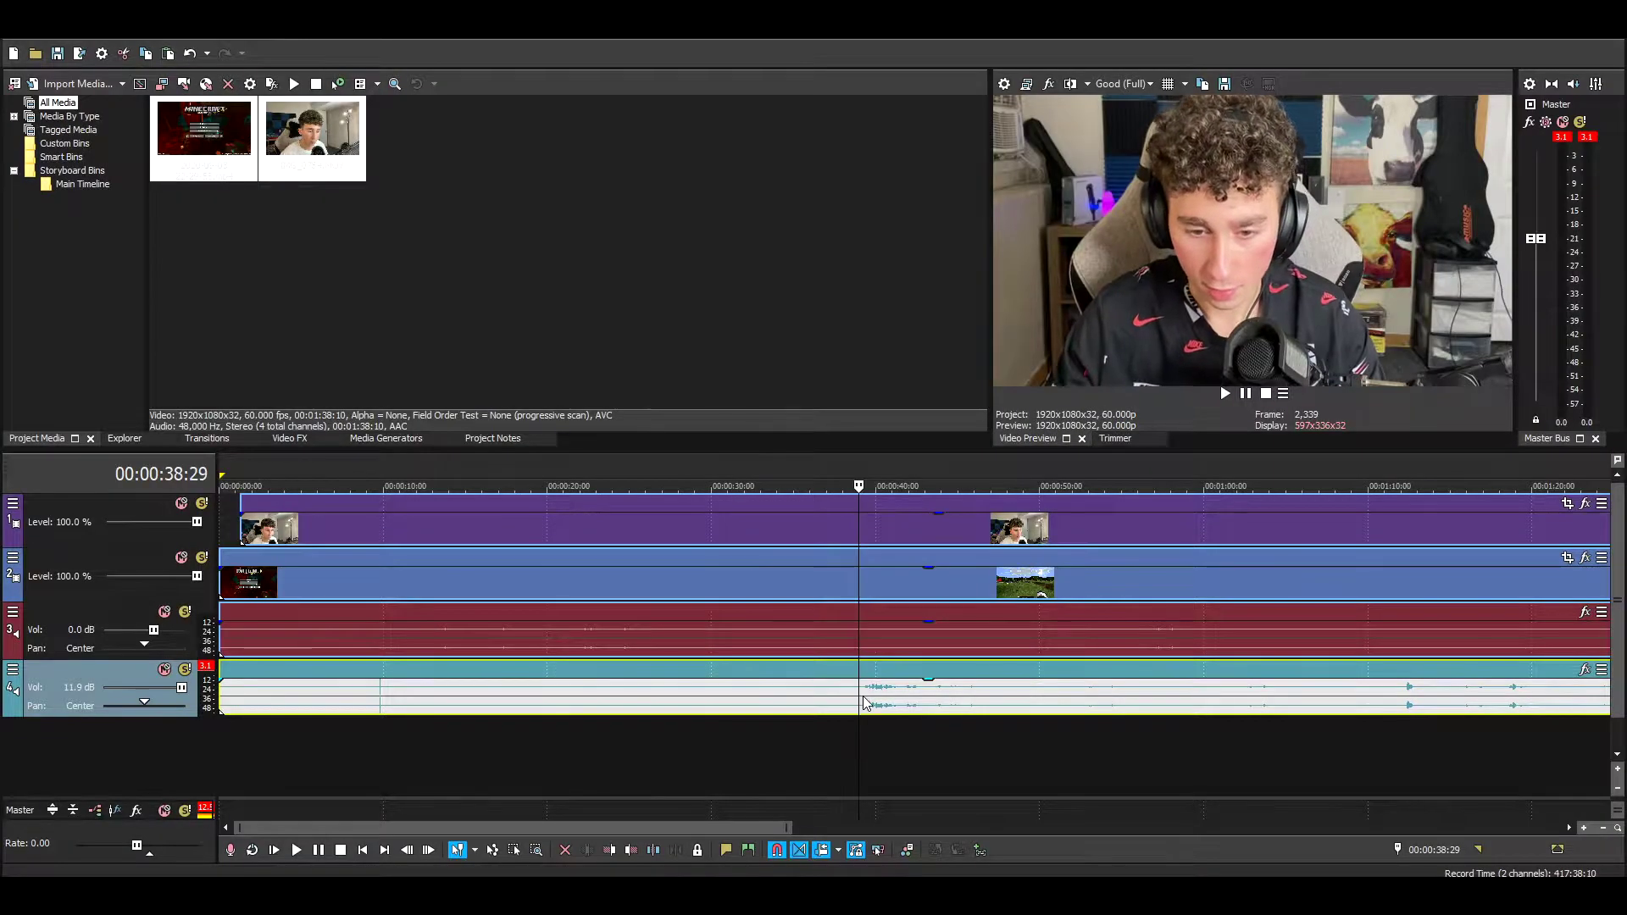
{"action": "left_click", "coordinate": [455, 522]}
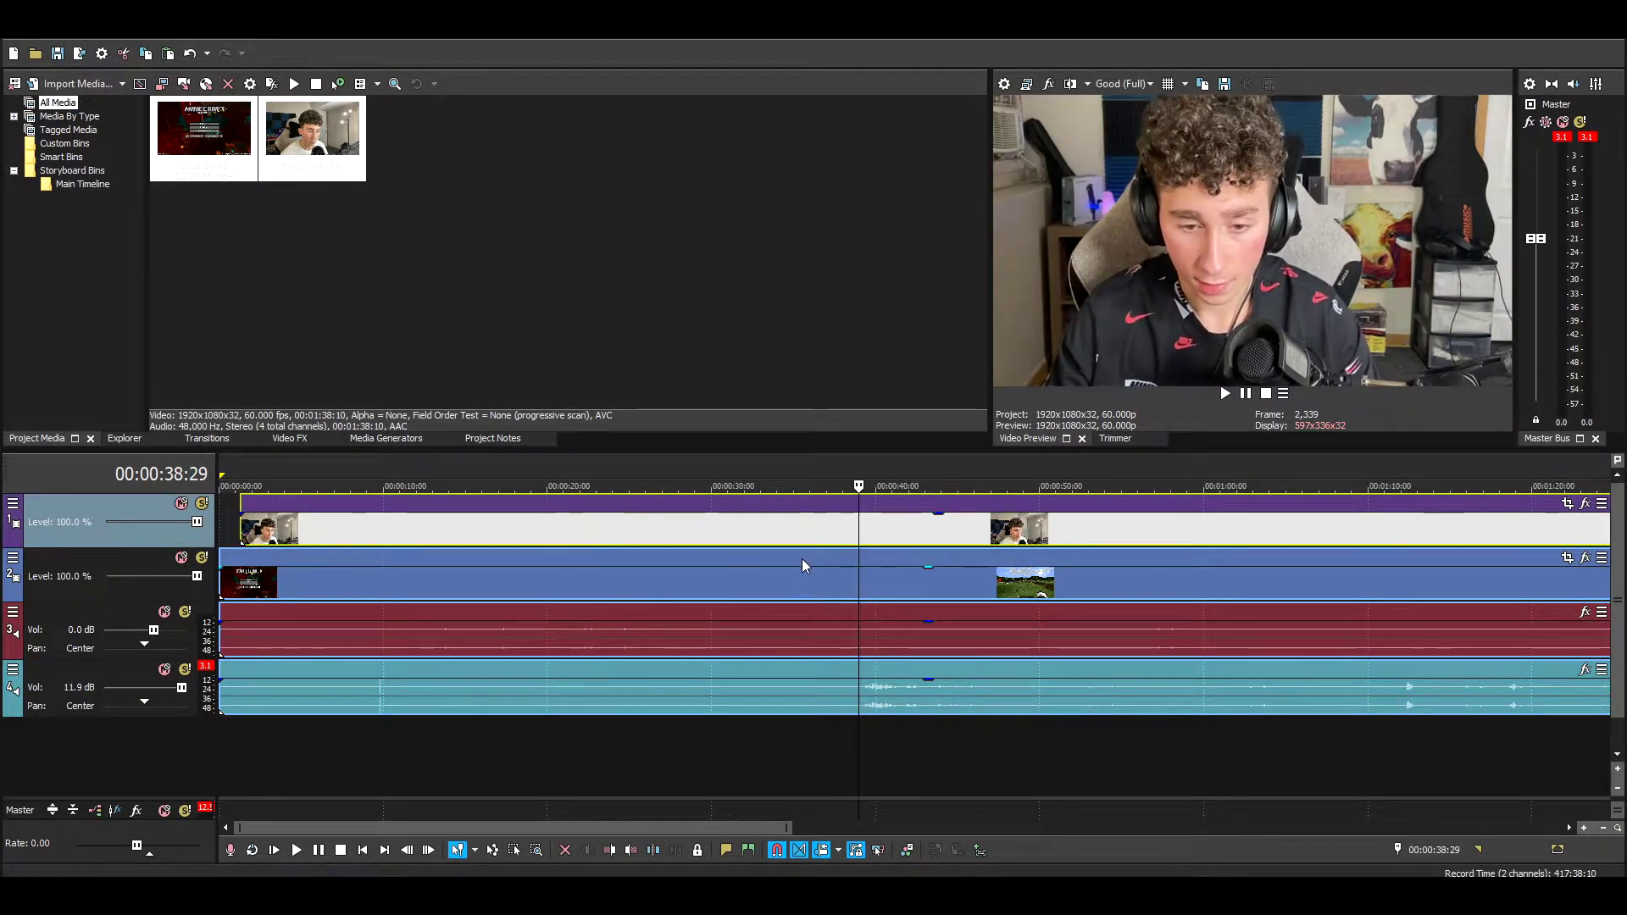
{"action": "left_click", "coordinate": [856, 705]}
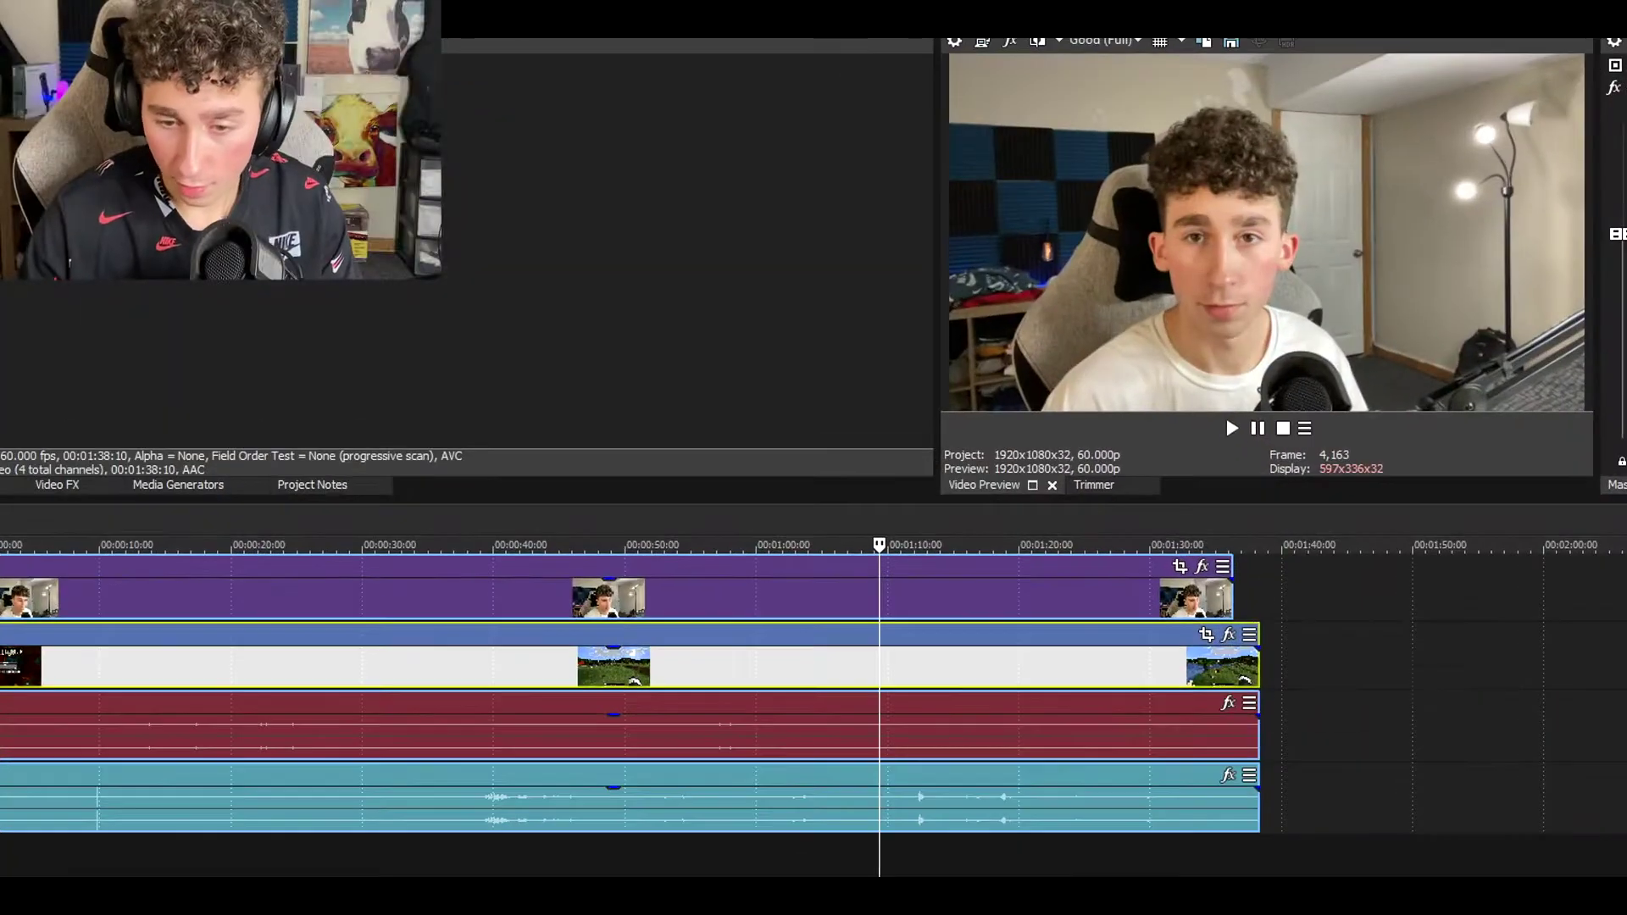
{"action": "left_click", "coordinate": [1133, 664]}
{"action": "left_click", "coordinate": [880, 674]}
{"action": "left_click", "coordinate": [998, 674]}
{"action": "left_click", "coordinate": [961, 615]}
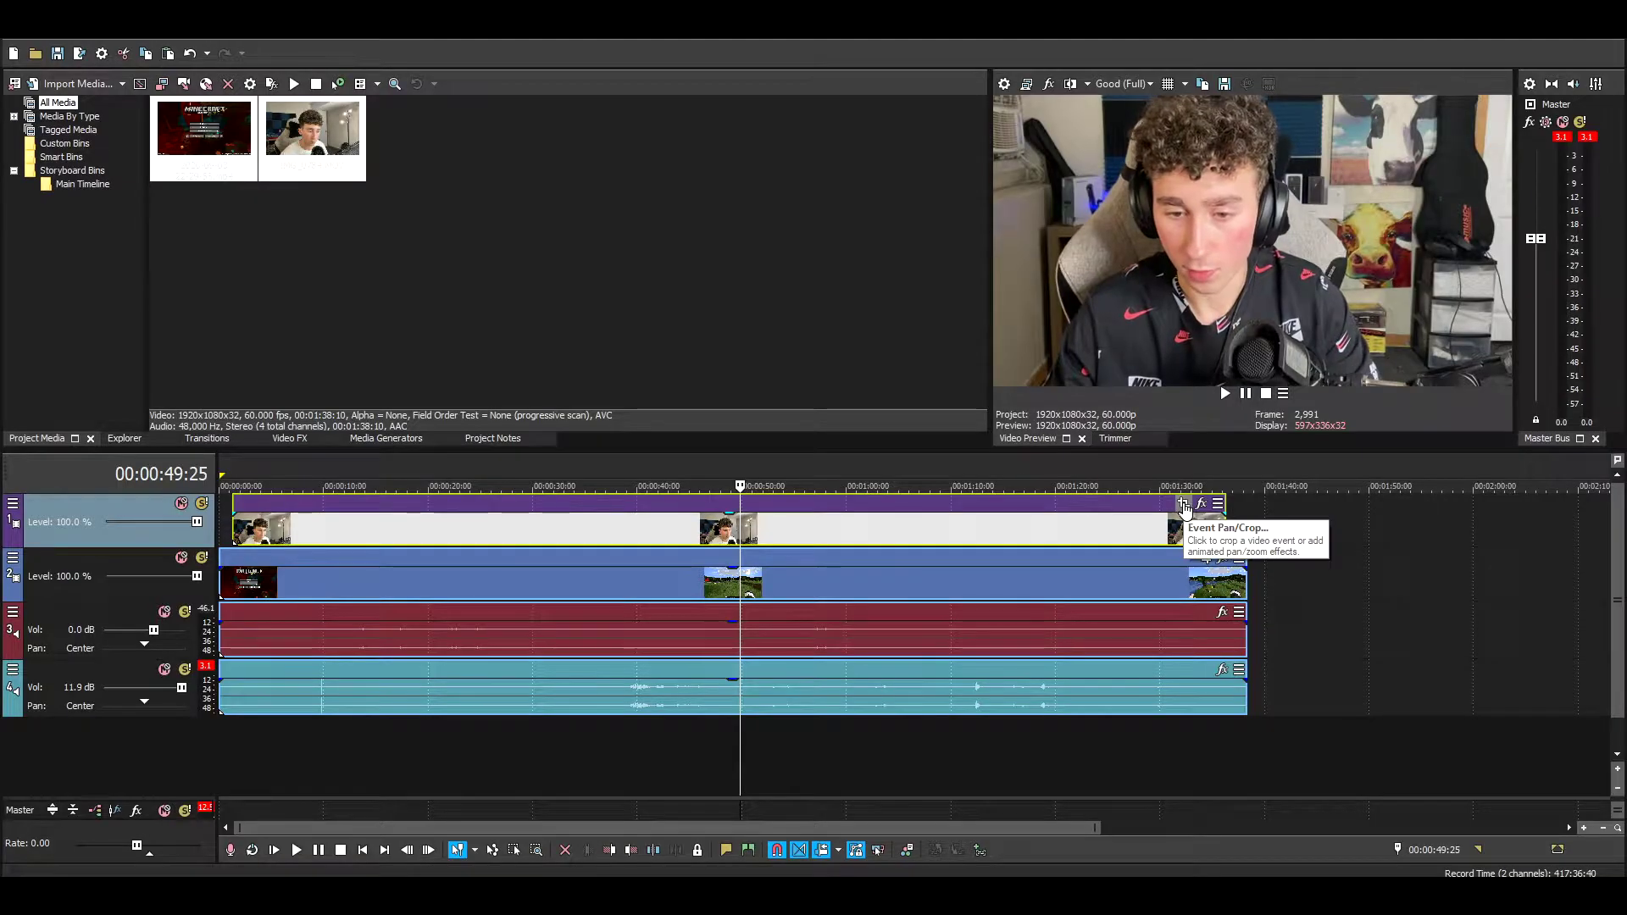
Step: Crop the facecam event on both sides and the top to a width of about 1,302 and height of about 915
{"action": "left_click", "coordinate": [1182, 505]}
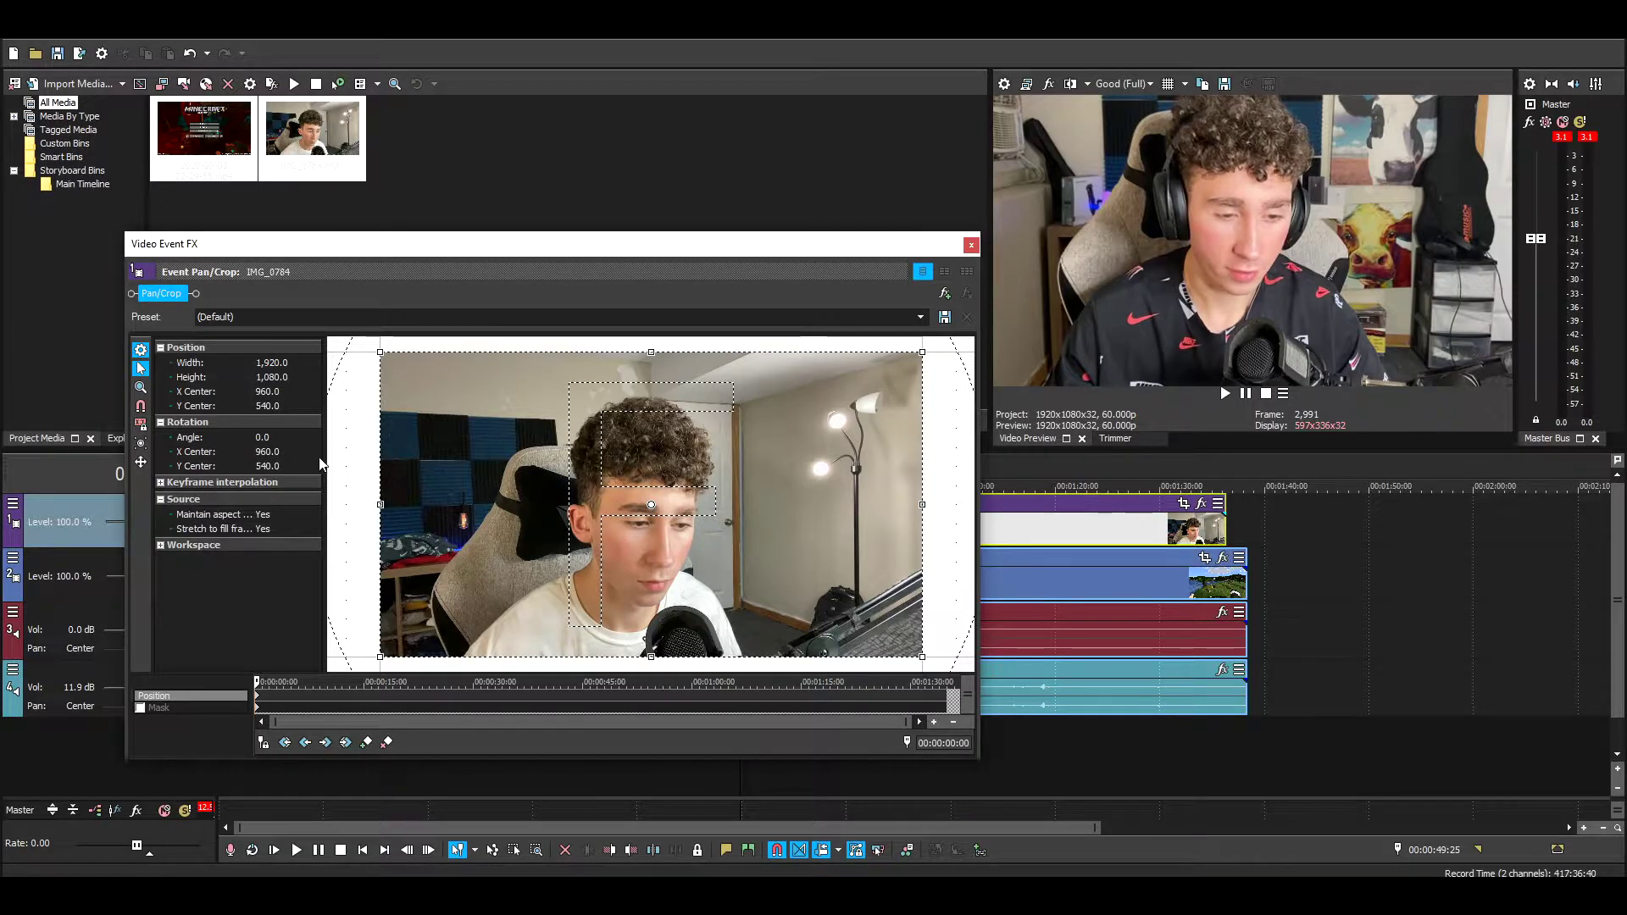
{"action": "left_click_drag", "start_coordinate": [376, 504], "coordinate": [415, 506]}
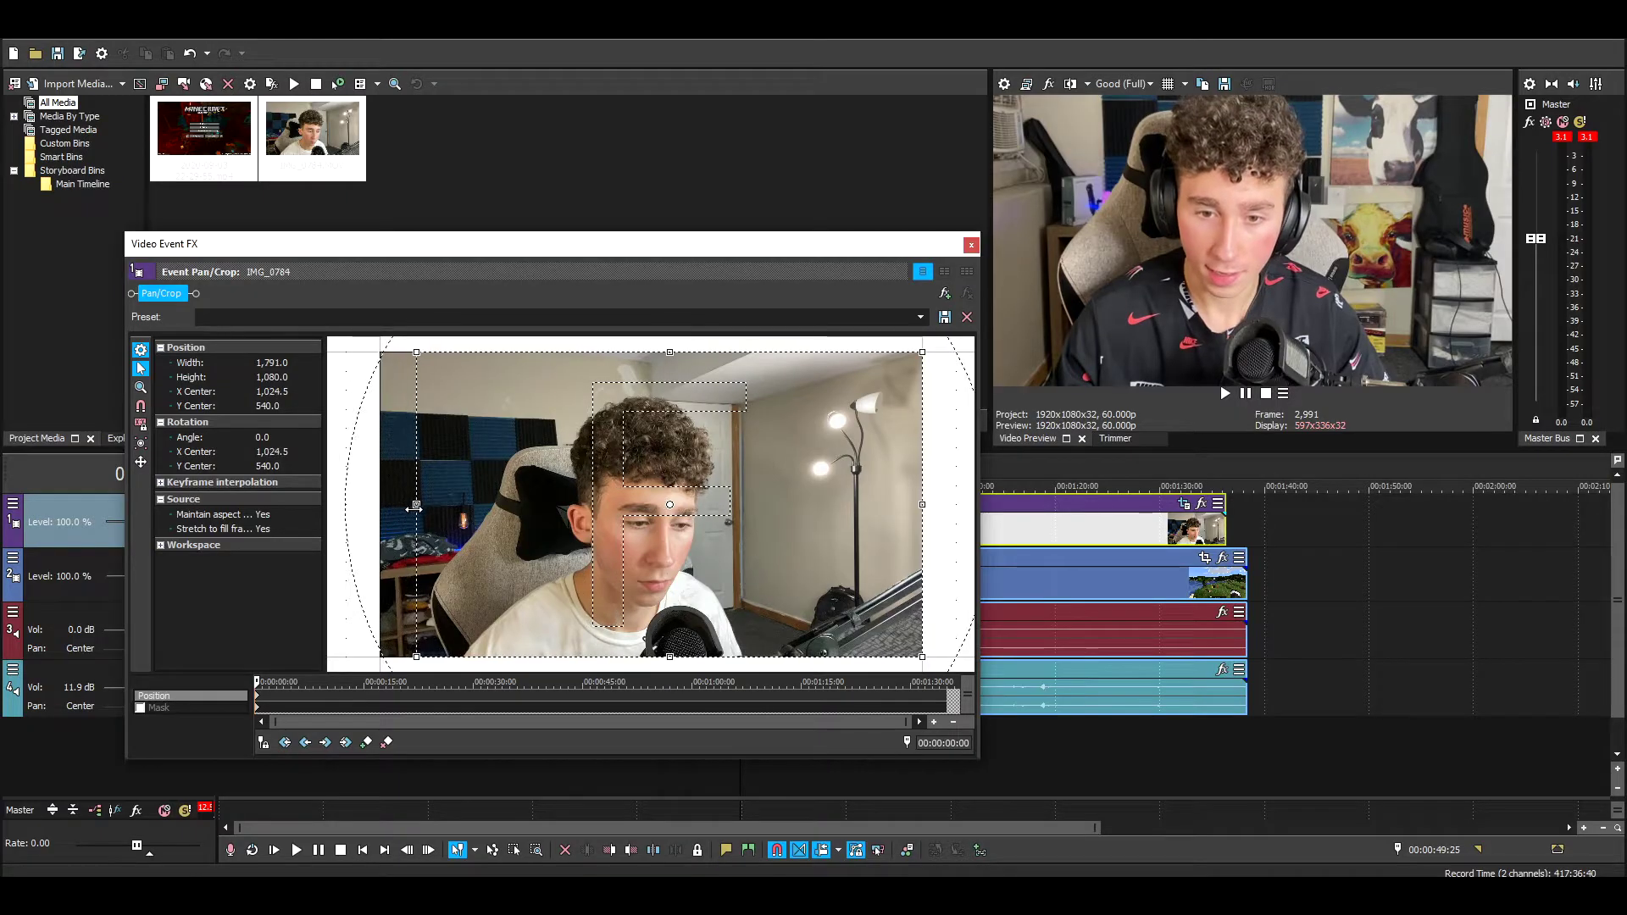
{"action": "left_click_drag", "start_coordinate": [924, 507], "coordinate": [789, 515]}
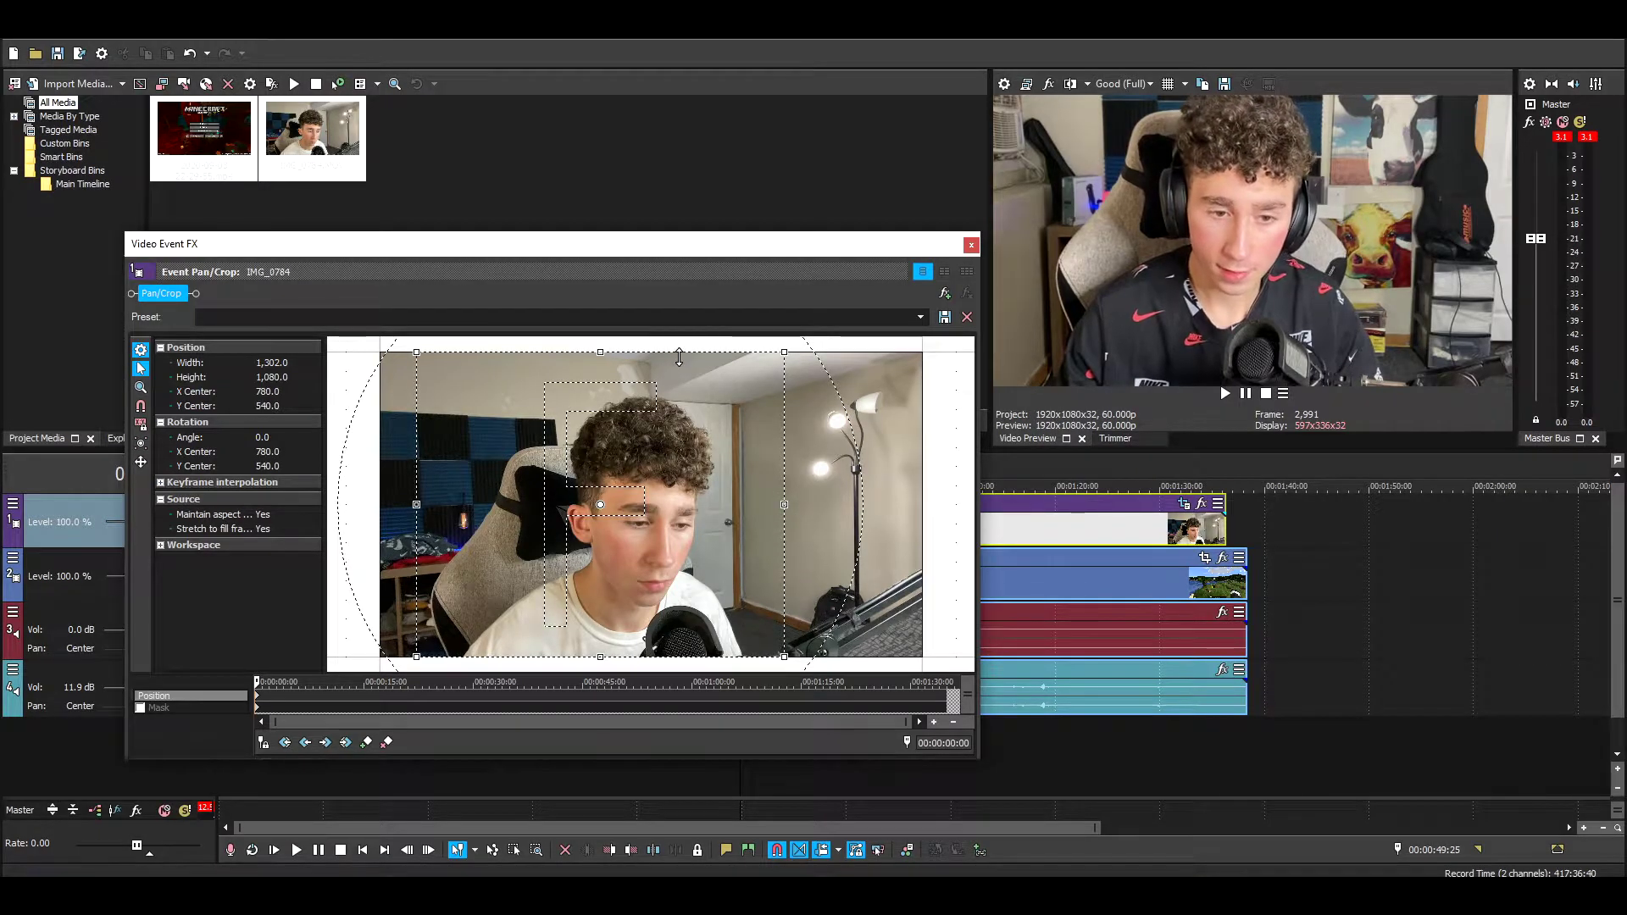
{"action": "left_click_drag", "start_coordinate": [682, 354], "coordinate": [688, 399]}
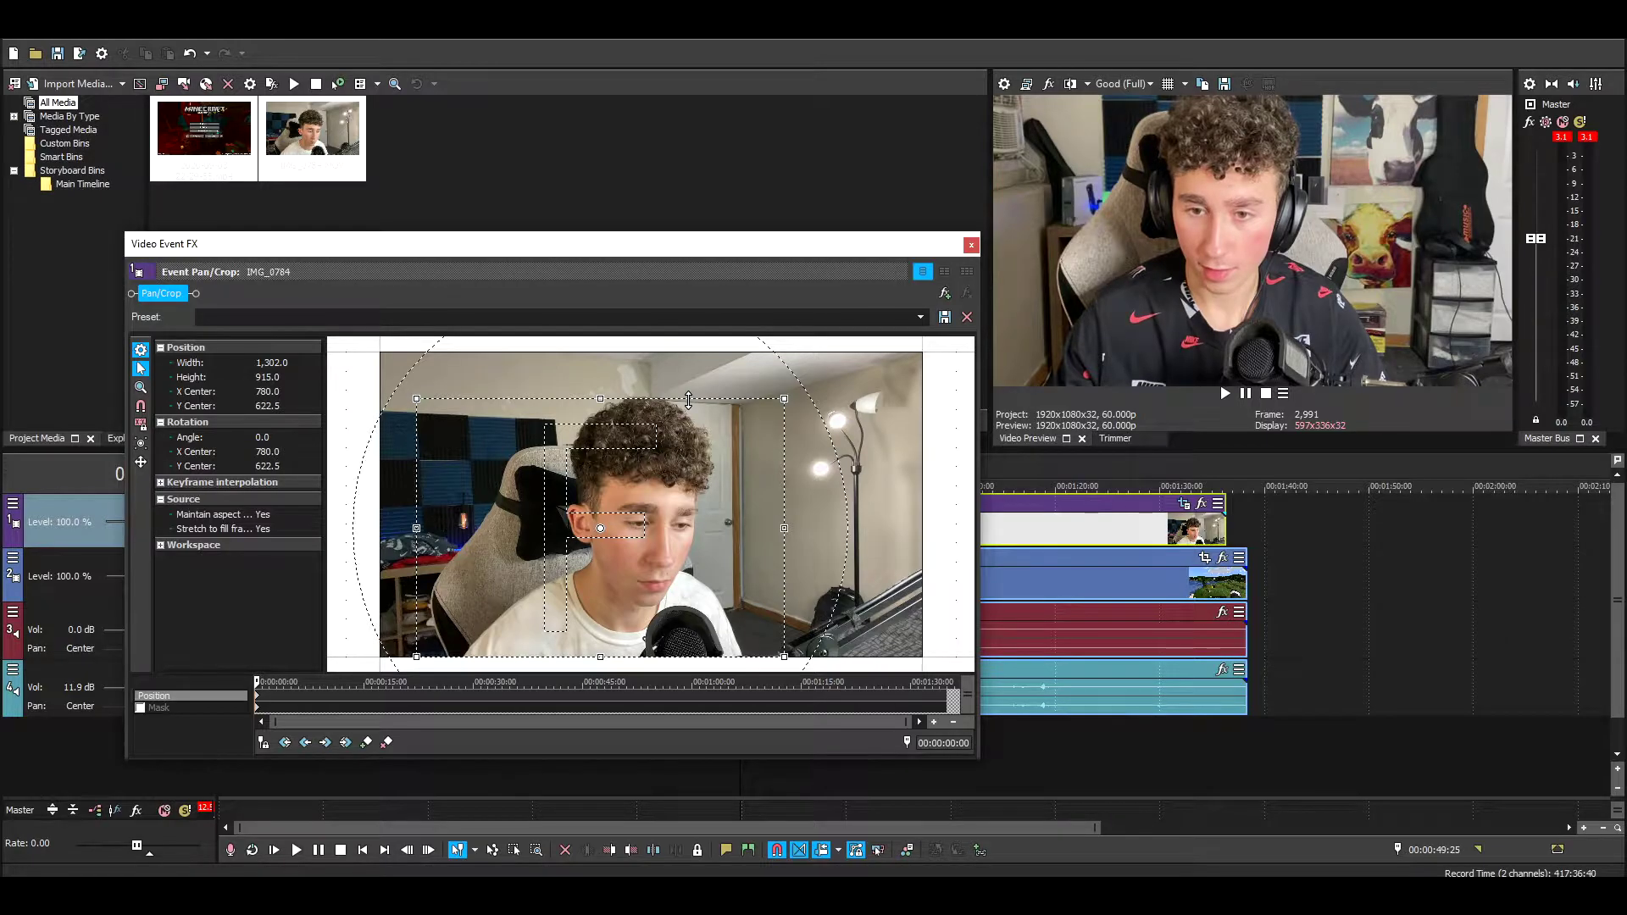
{"action": "left_click", "coordinate": [971, 246]}
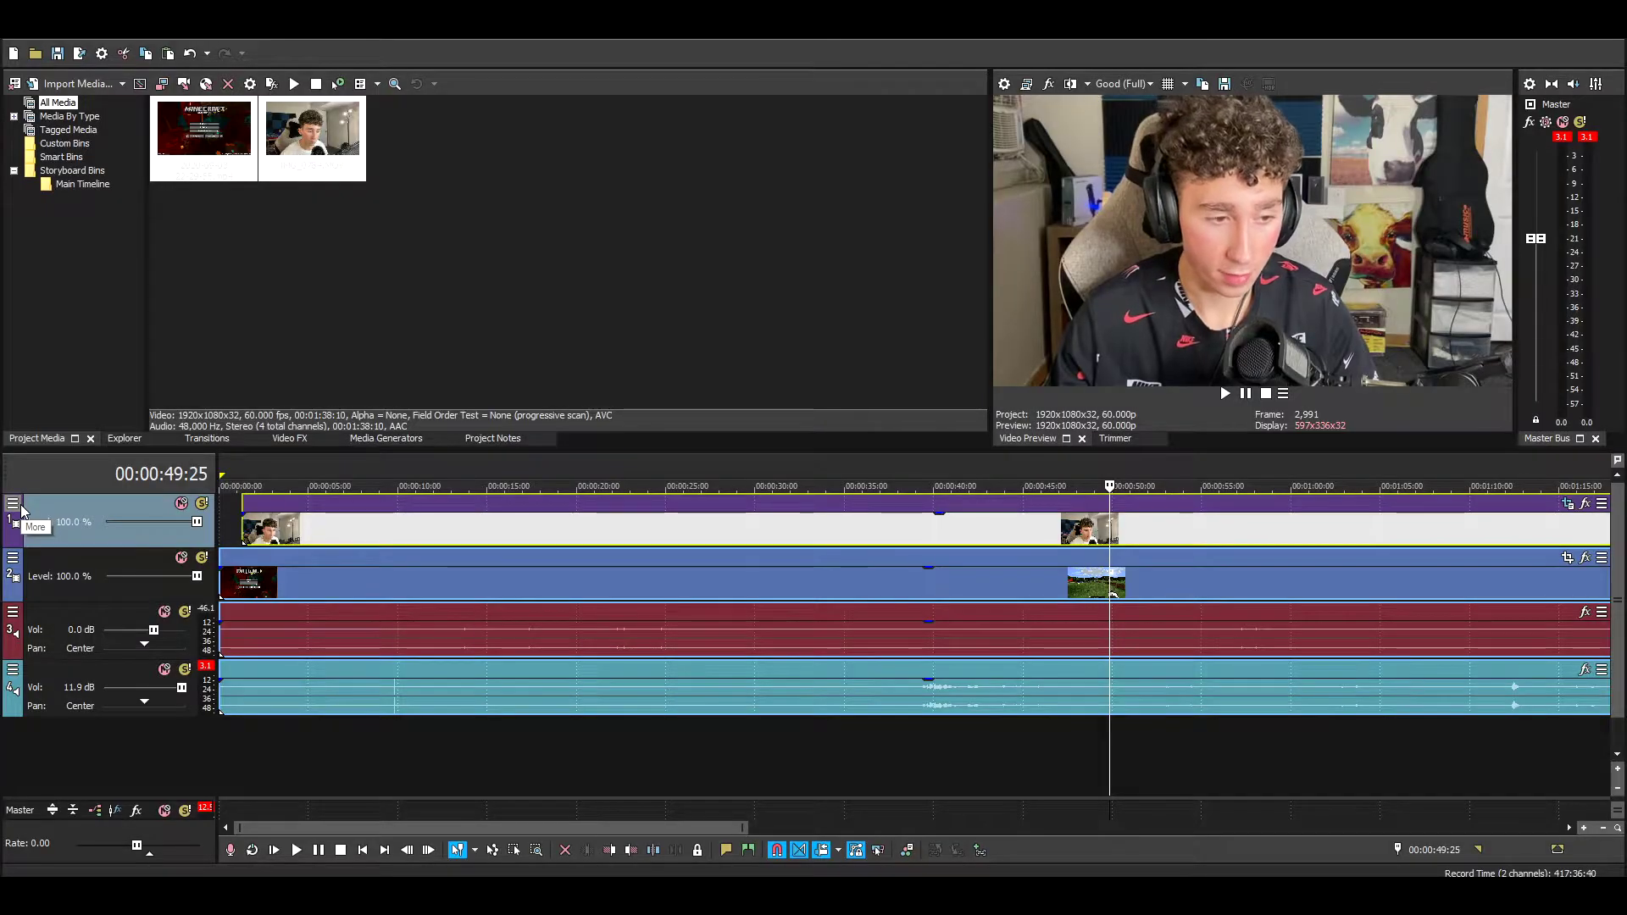
Step: Shrink the facecam track with Track Motion and place it in the upper-left corner of the video frame
{"action": "left_click", "coordinate": [22, 507]}
{"action": "left_click", "coordinate": [94, 545]}
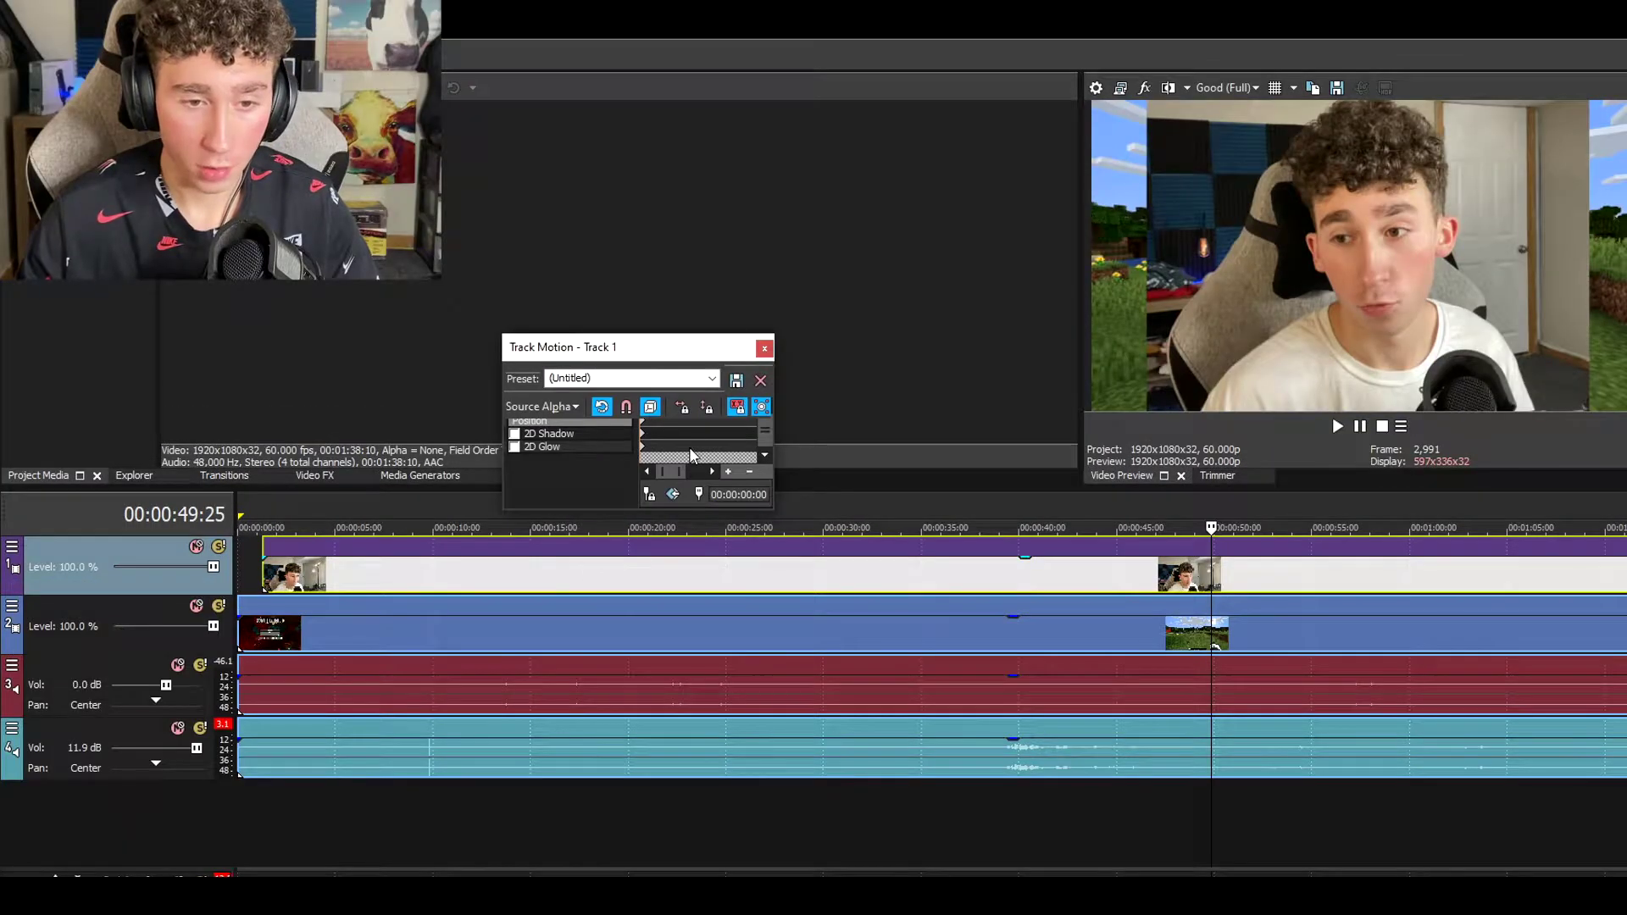
{"action": "left_click_drag", "start_coordinate": [773, 332], "coordinate": [1141, 49]}
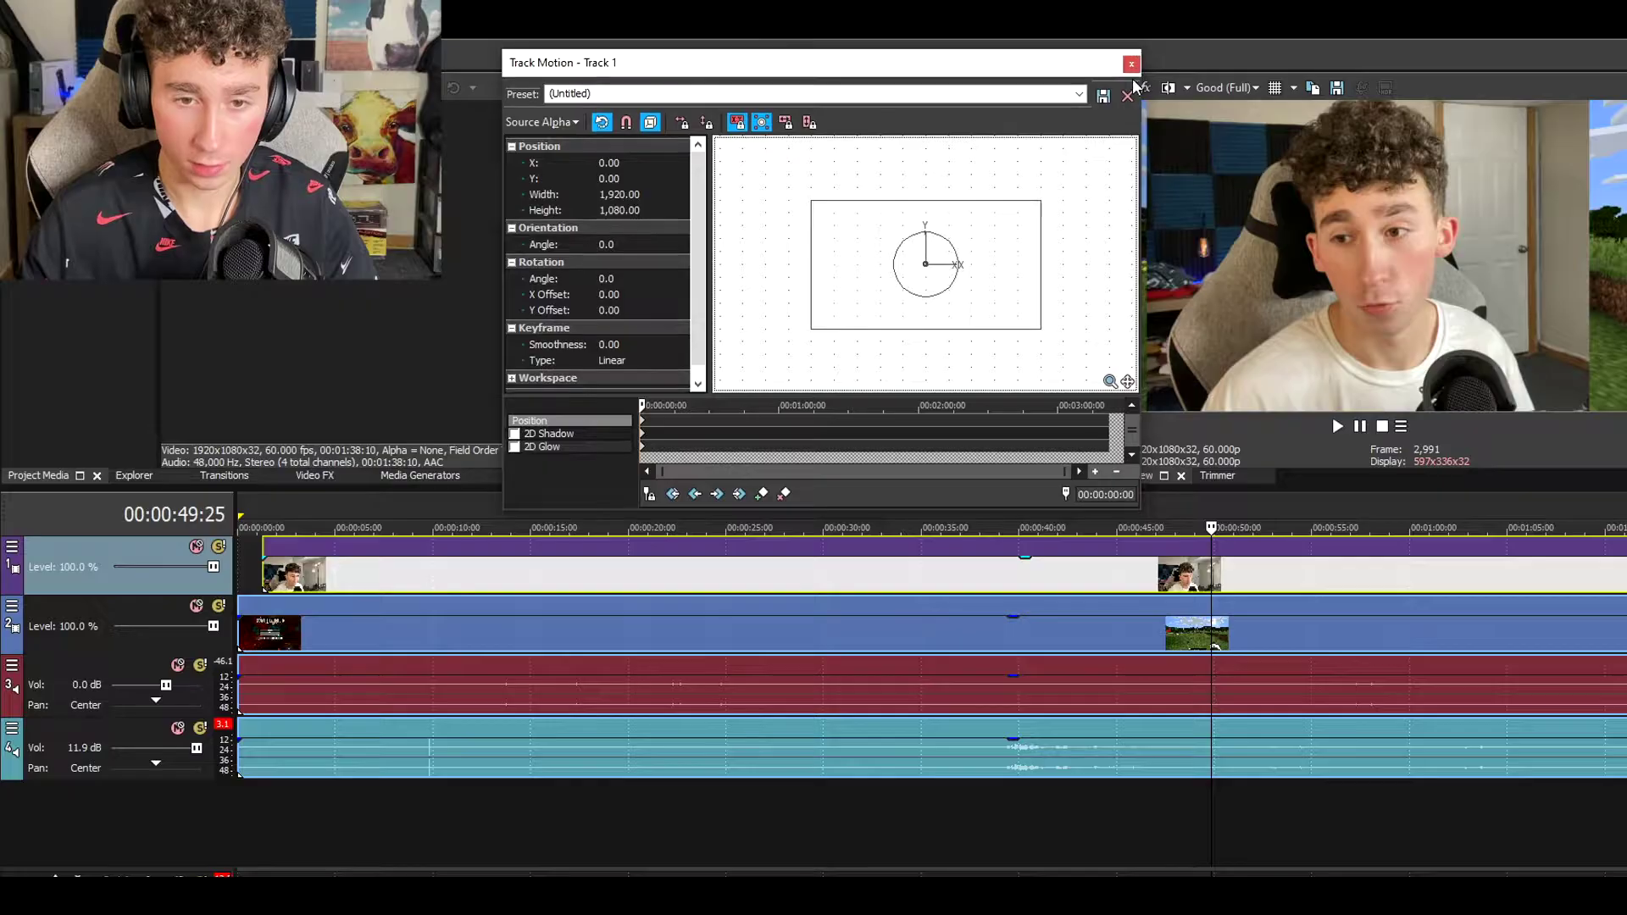
{"action": "left_click_drag", "start_coordinate": [1041, 204], "coordinate": [973, 238]}
{"action": "left_click_drag", "start_coordinate": [924, 286], "coordinate": [859, 245]}
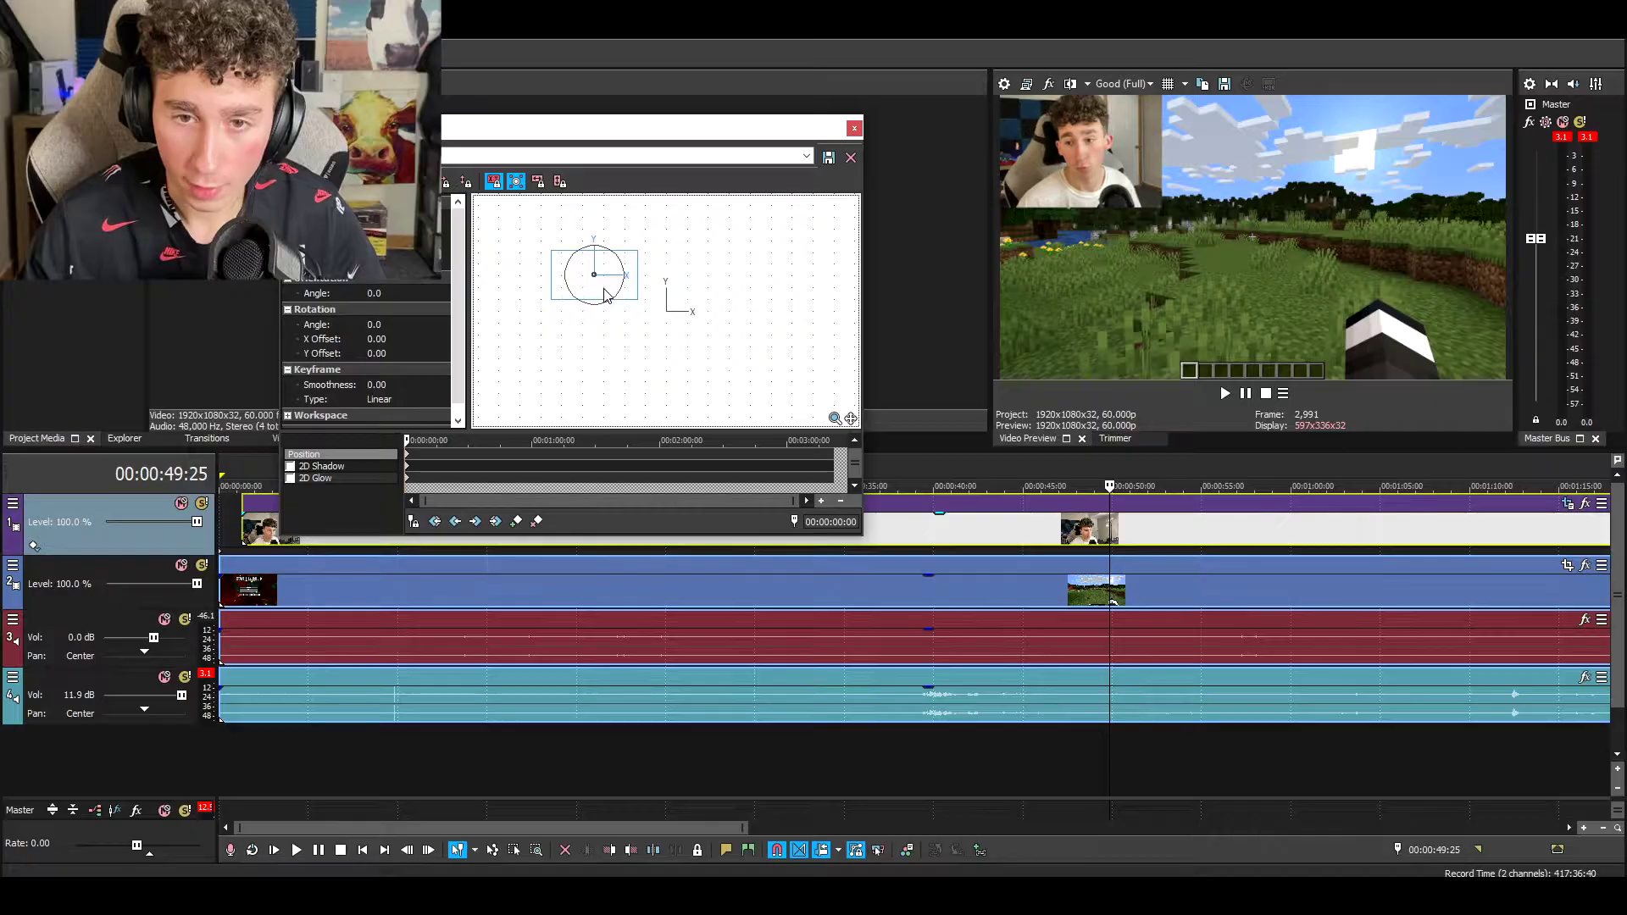
Step: Cut off all grouped footage before the first speech at about 00:00:39 and move the remaining events to the timeline start
{"action": "left_click", "coordinate": [853, 129]}
{"action": "left_click", "coordinate": [921, 712]}
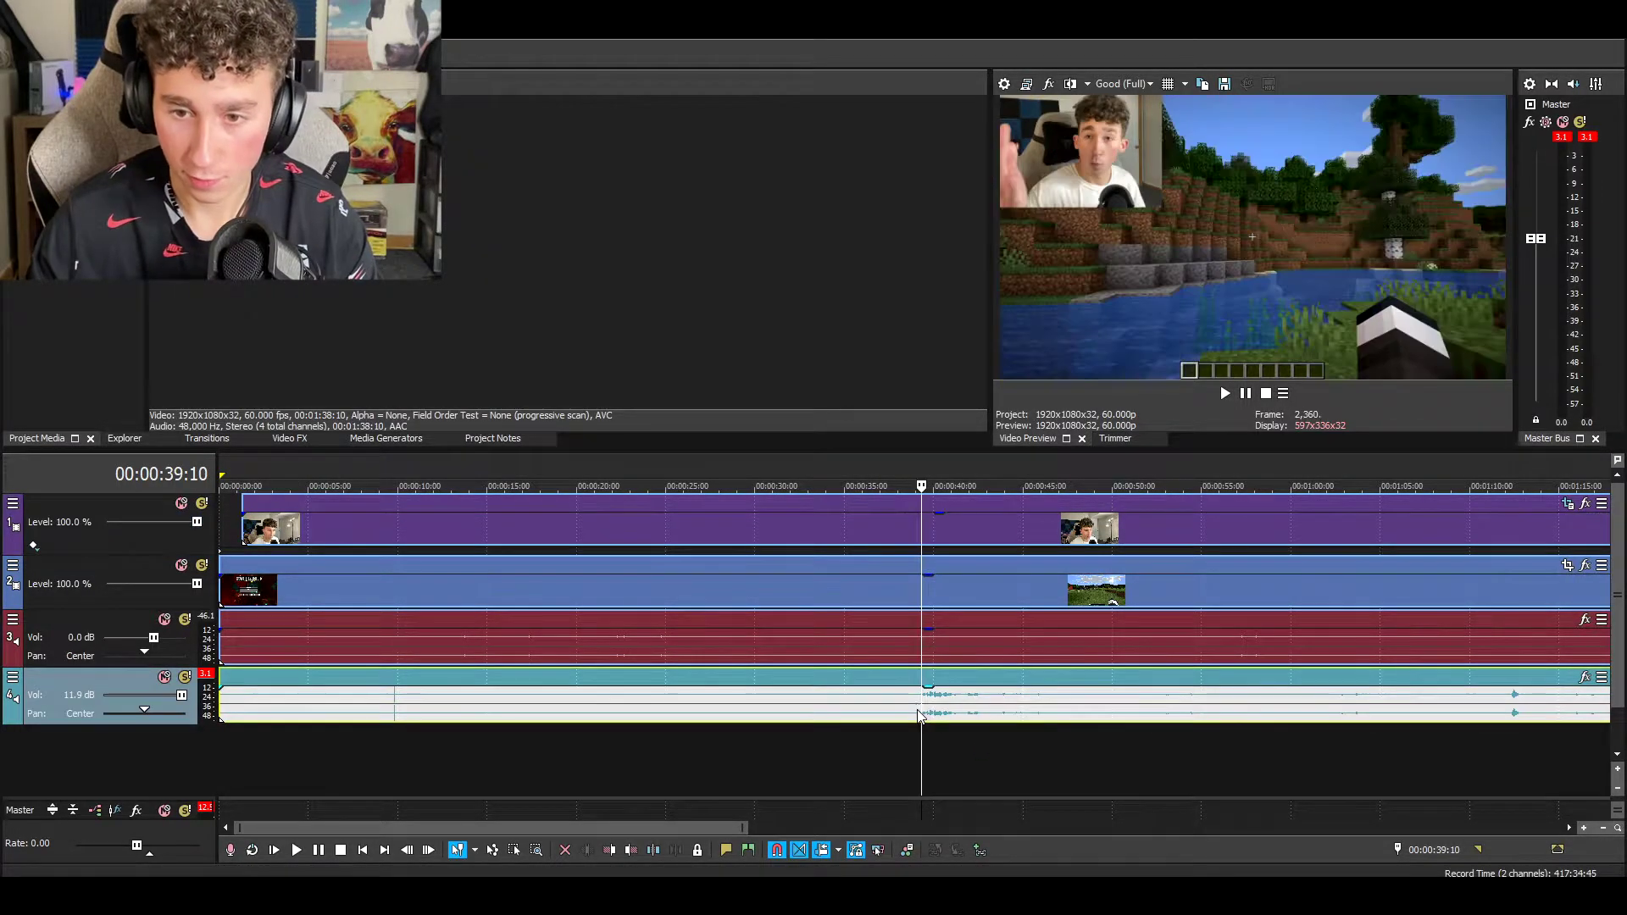
{"action": "key", "text": "space"}
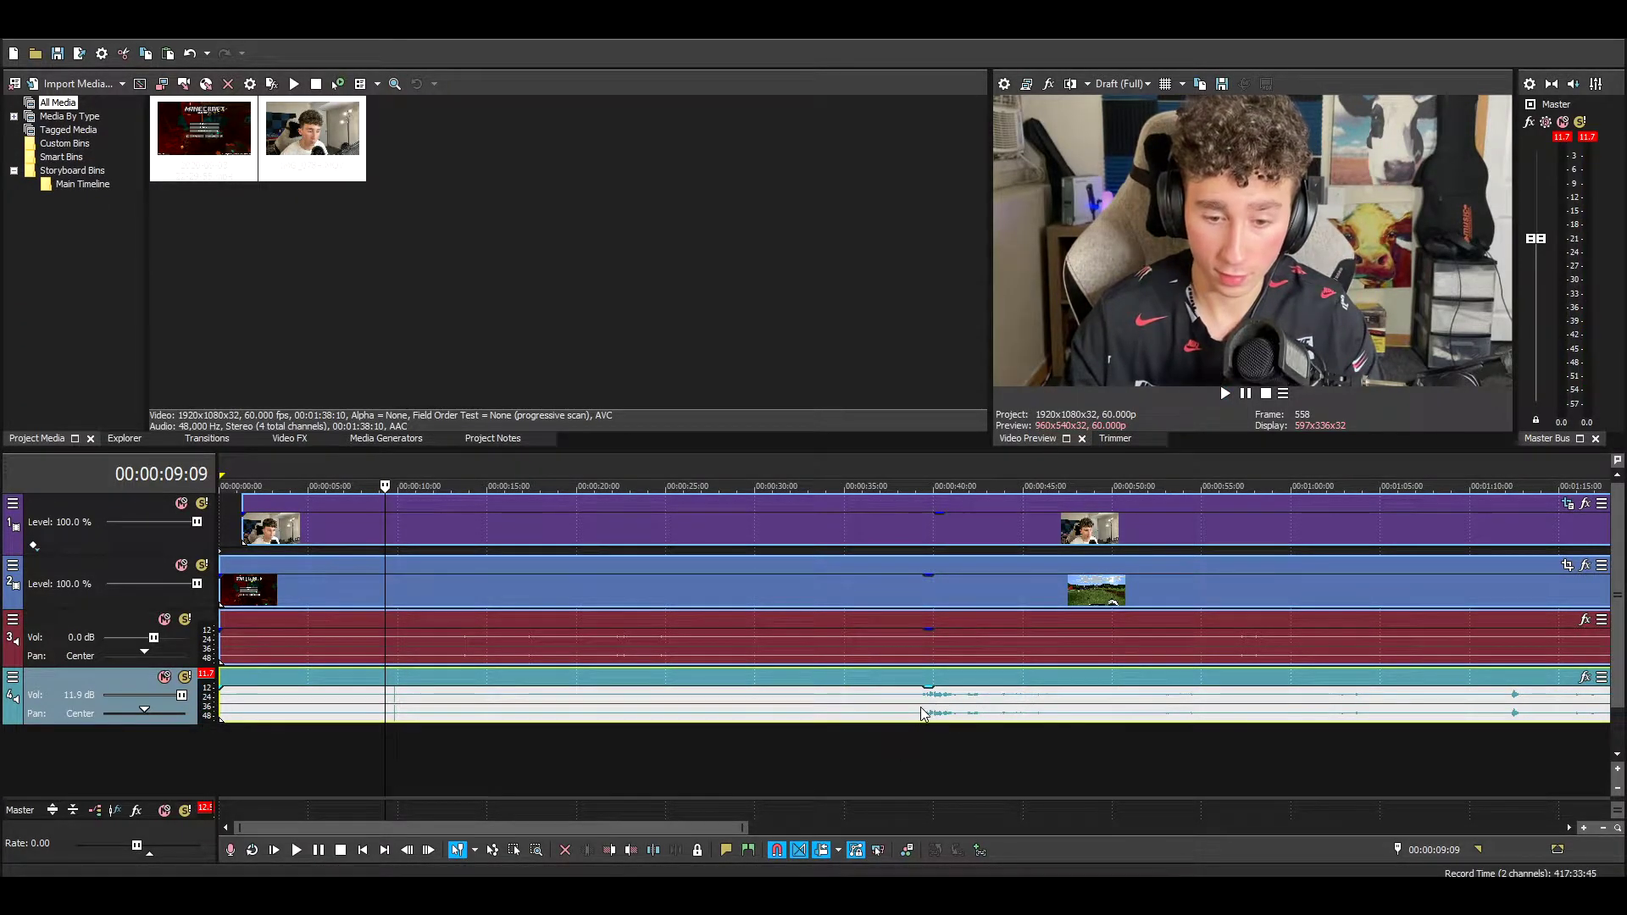
{"action": "key", "text": "s"}
{"action": "key", "text": "Delete"}
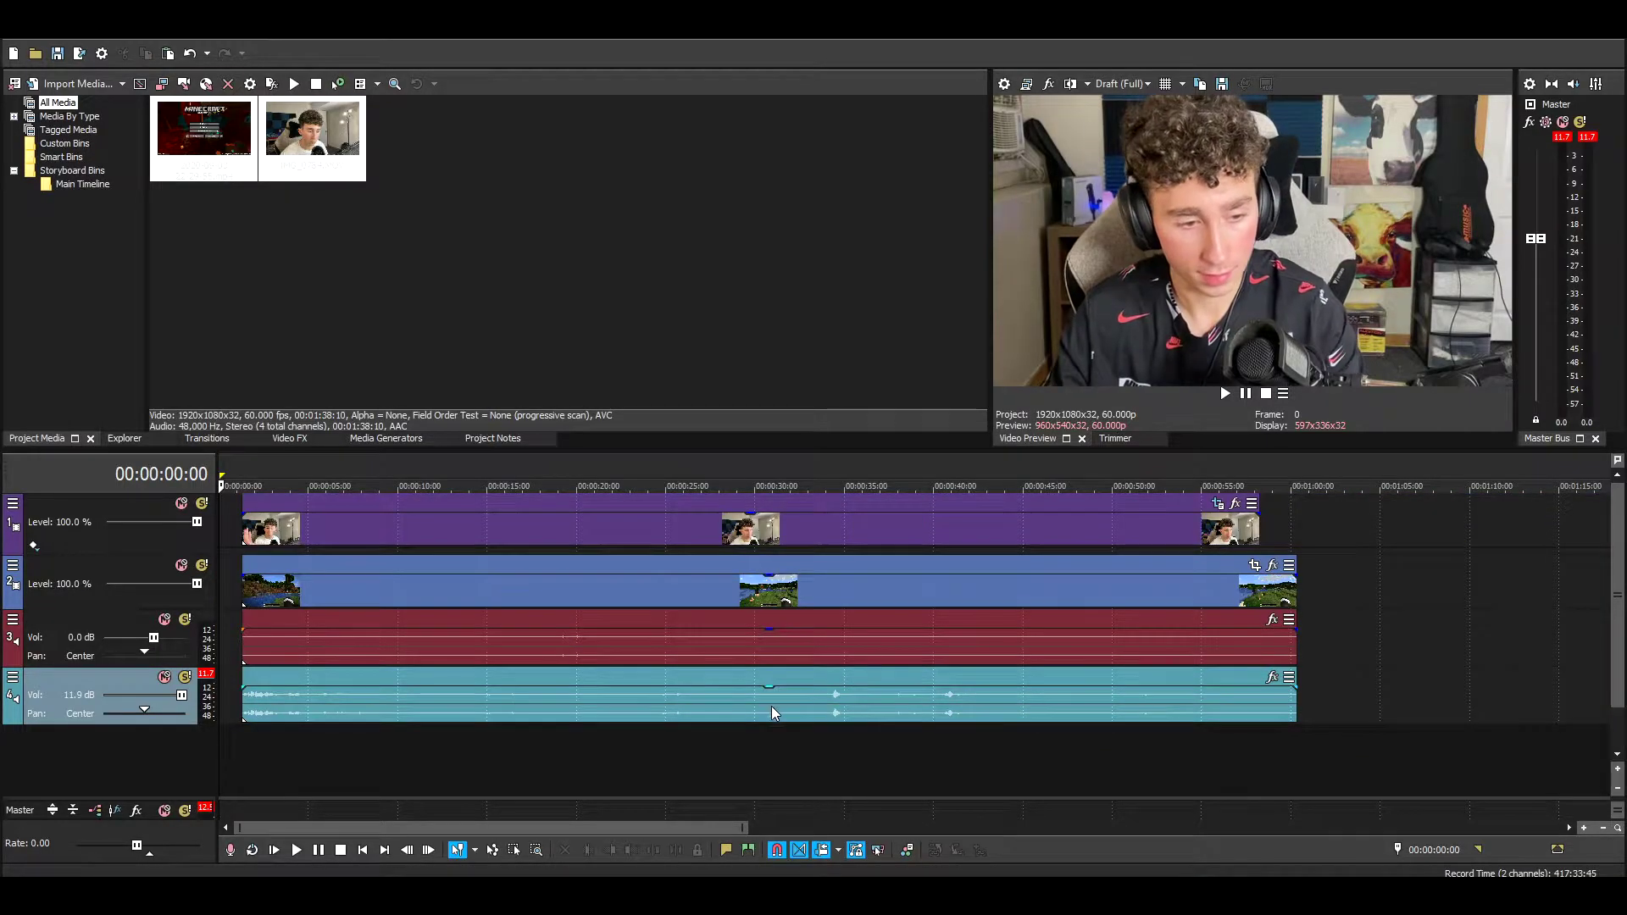
{"action": "left_click_drag", "start_coordinate": [613, 702], "coordinate": [585, 705]}
{"action": "scroll", "coordinate": [289, 752], "scroll_direction": "up", "scroll_amount": 3}
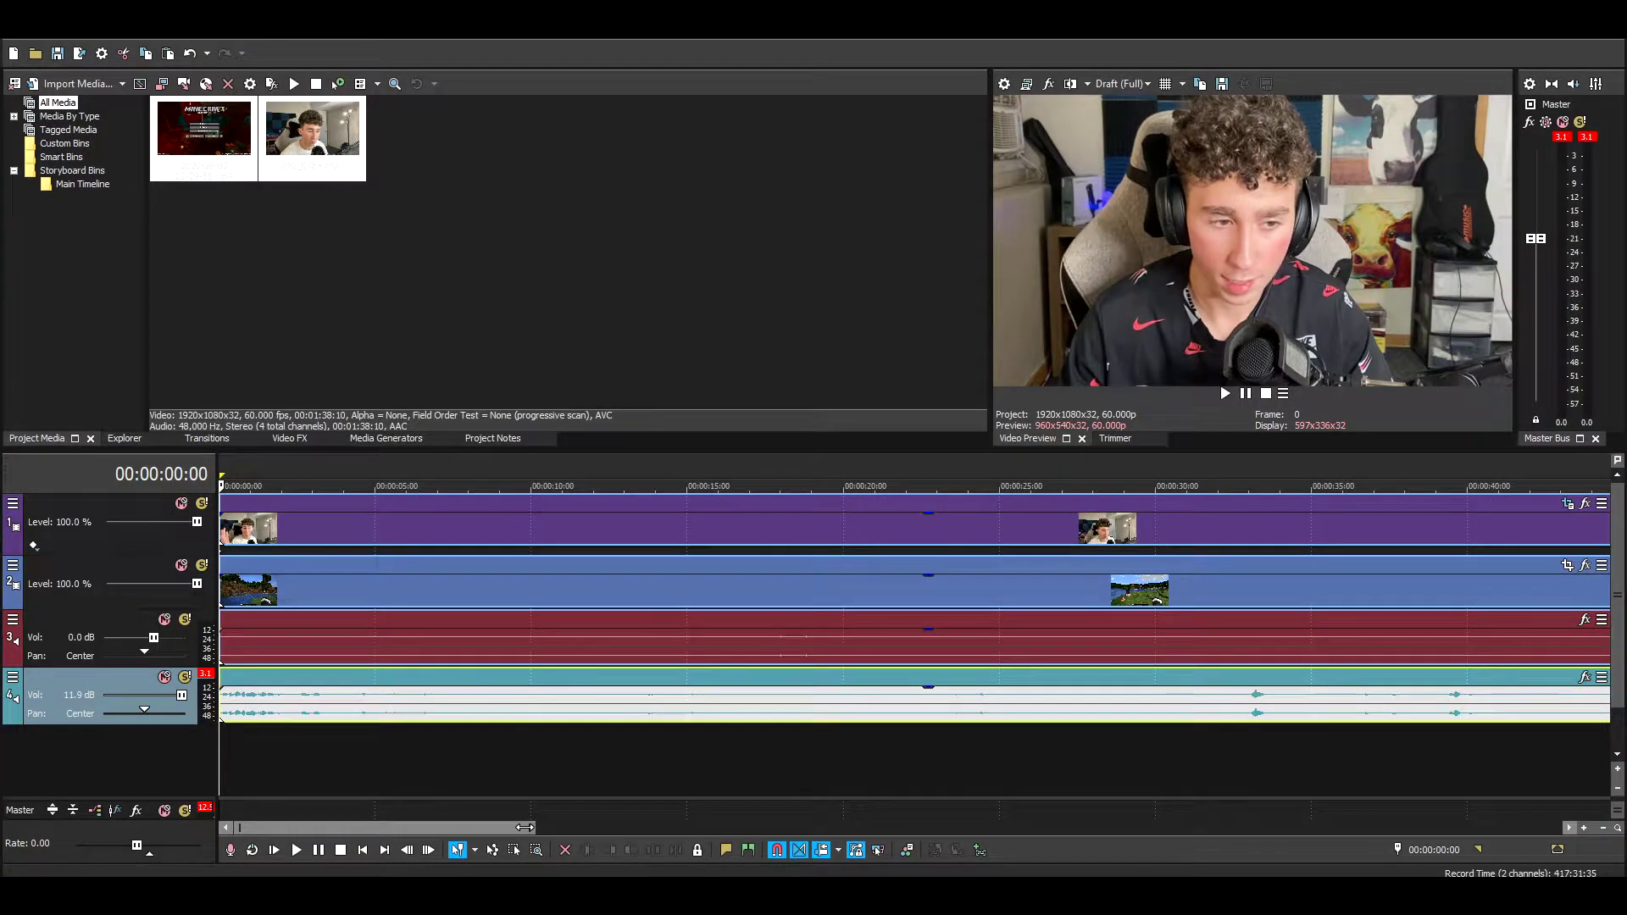
Step: Search the video effects for "shake" and try applying S_Shake to the facecam event
{"action": "left_click", "coordinate": [289, 439]}
{"action": "scroll", "coordinate": [88, 256], "scroll_direction": "down", "scroll_amount": 4}
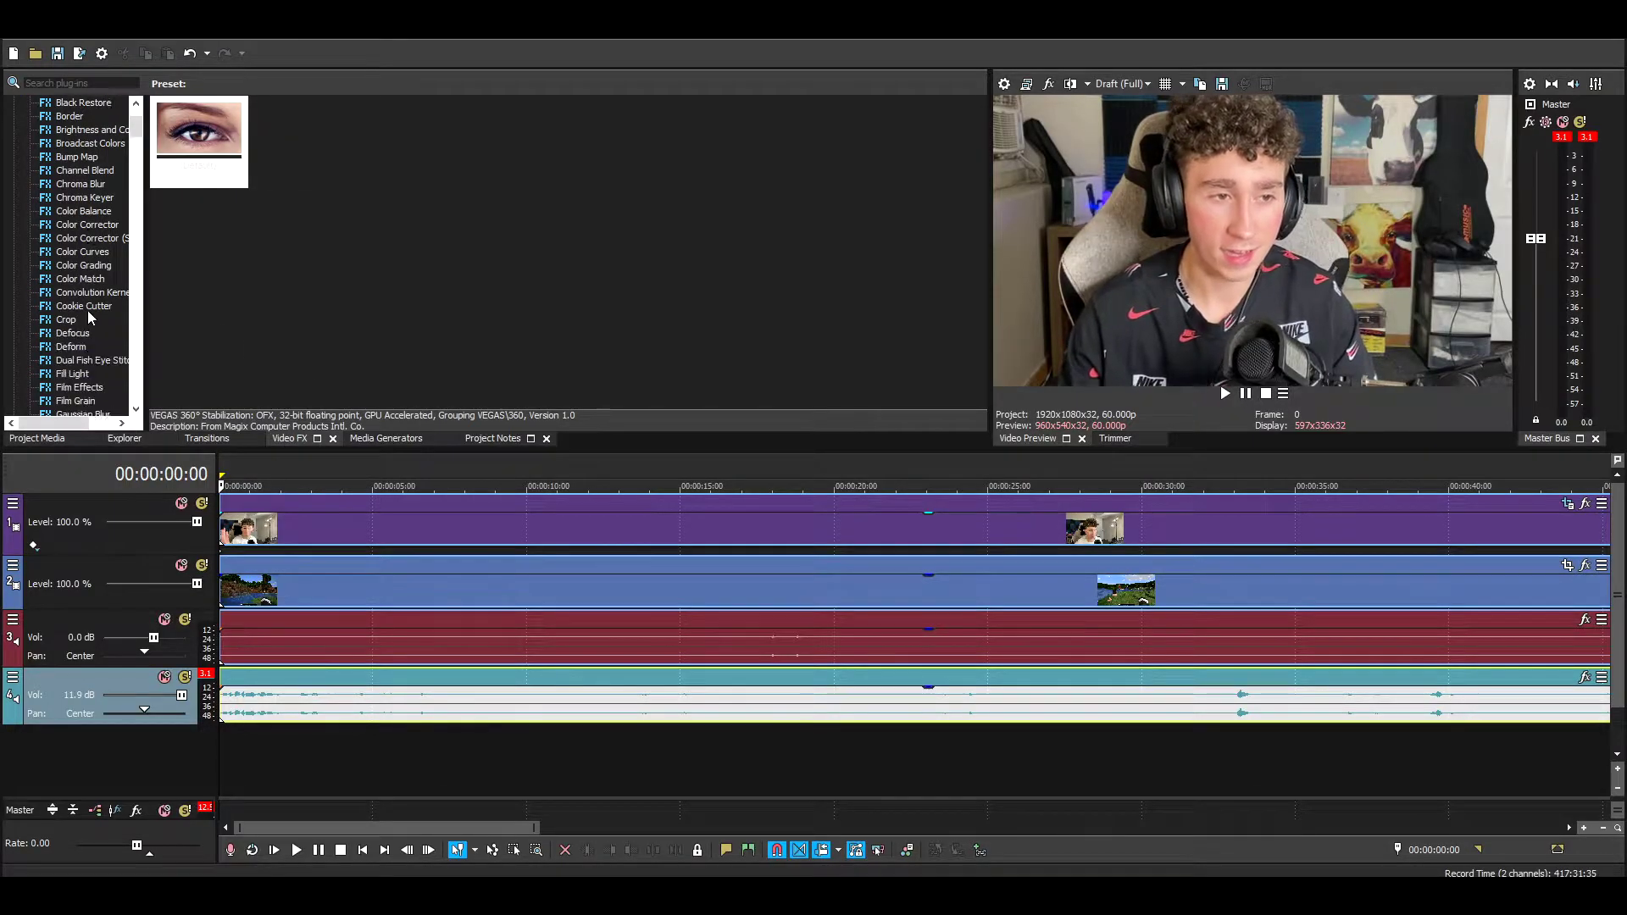
{"action": "left_click_drag", "start_coordinate": [138, 133], "coordinate": [143, 100]}
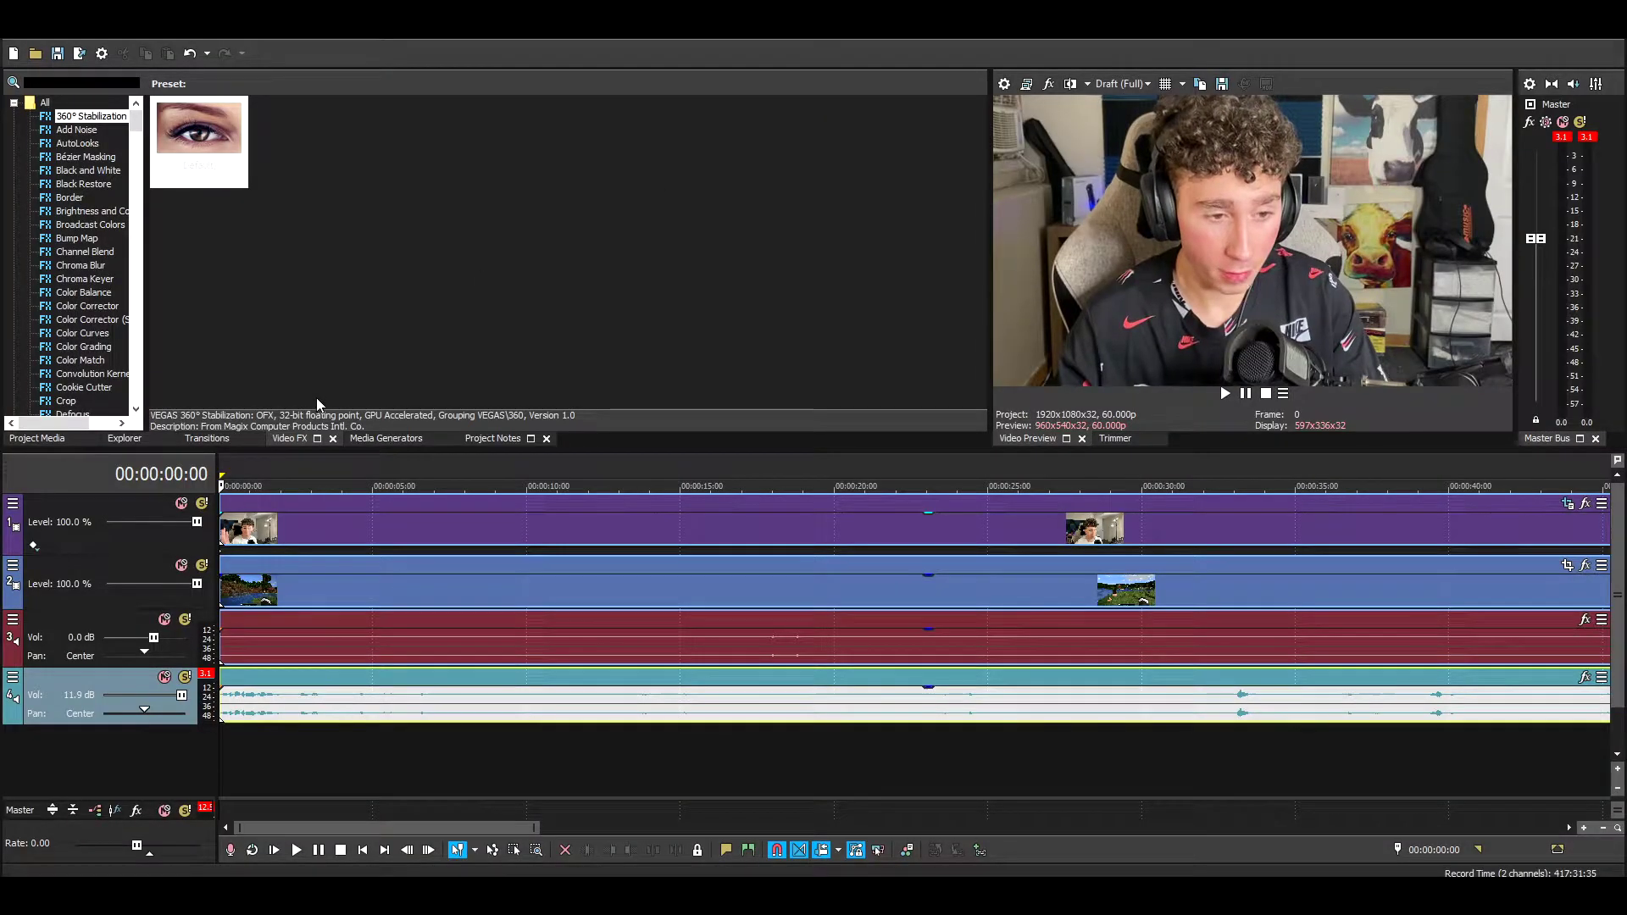
{"action": "type", "text": "sh"}
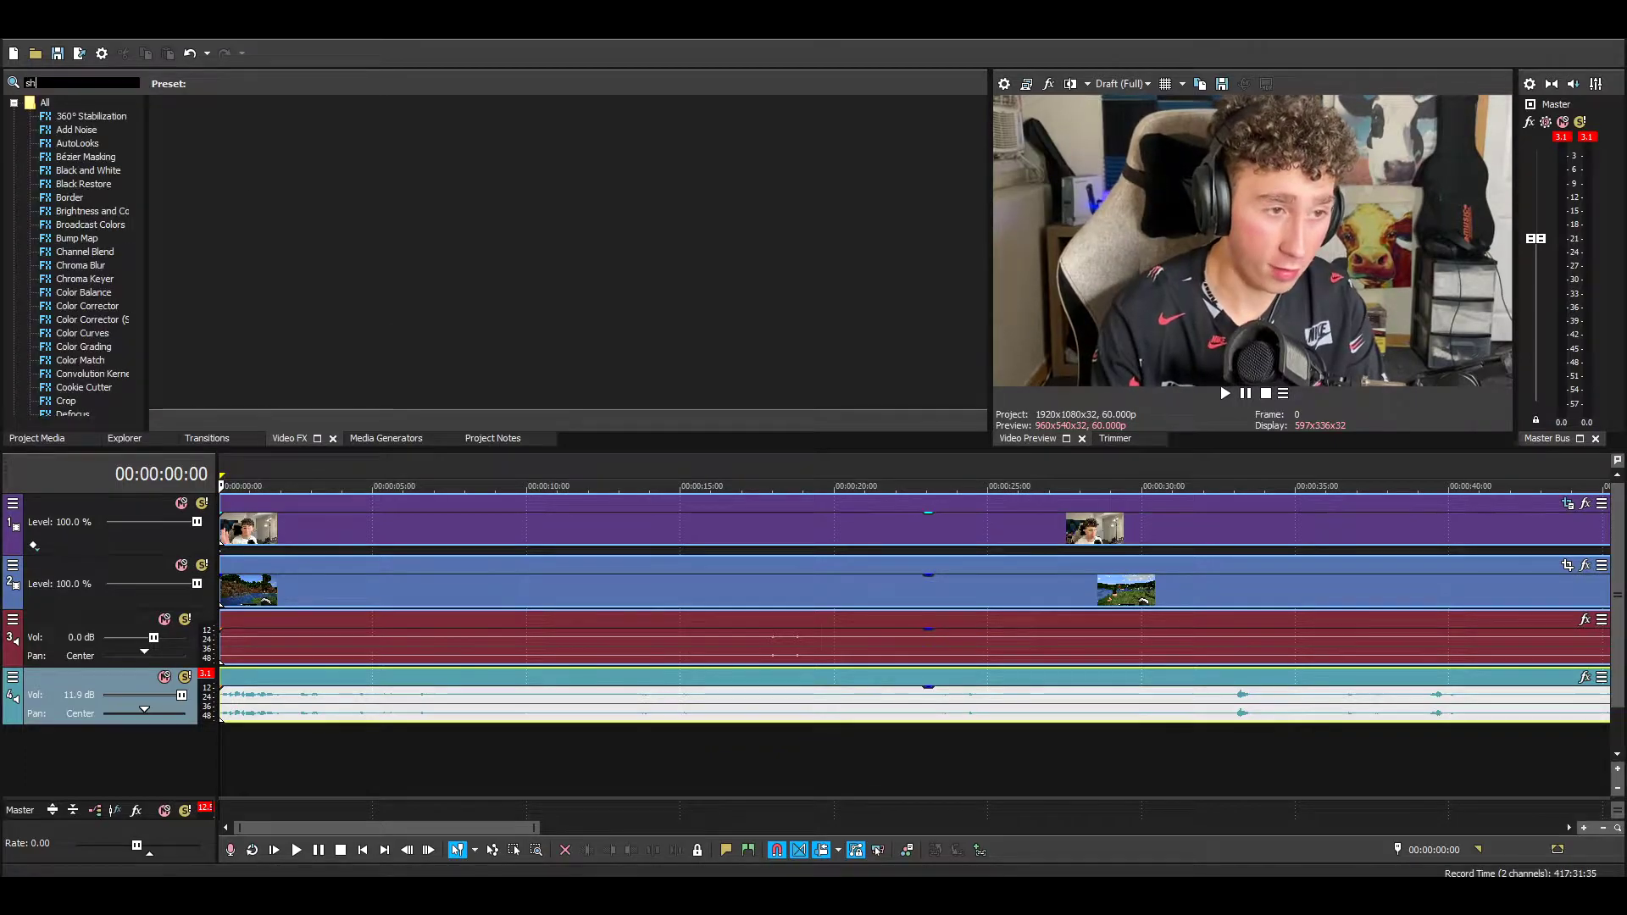
{"action": "type", "text": "ake"}
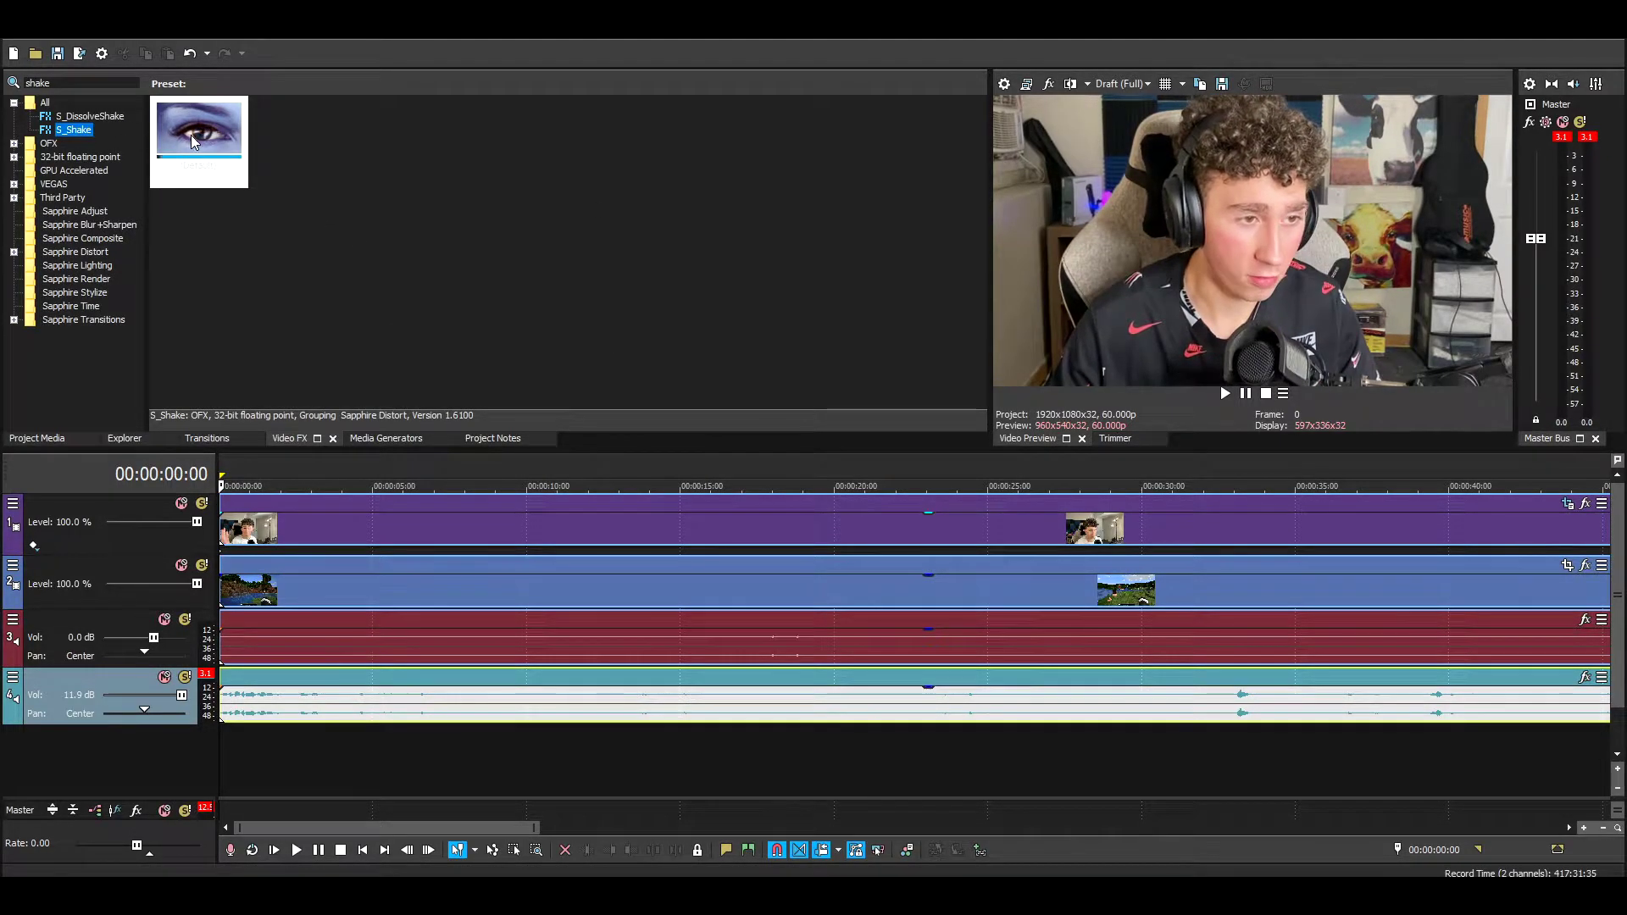
{"action": "scroll", "coordinate": [474, 543], "scroll_direction": "up", "scroll_amount": 2}
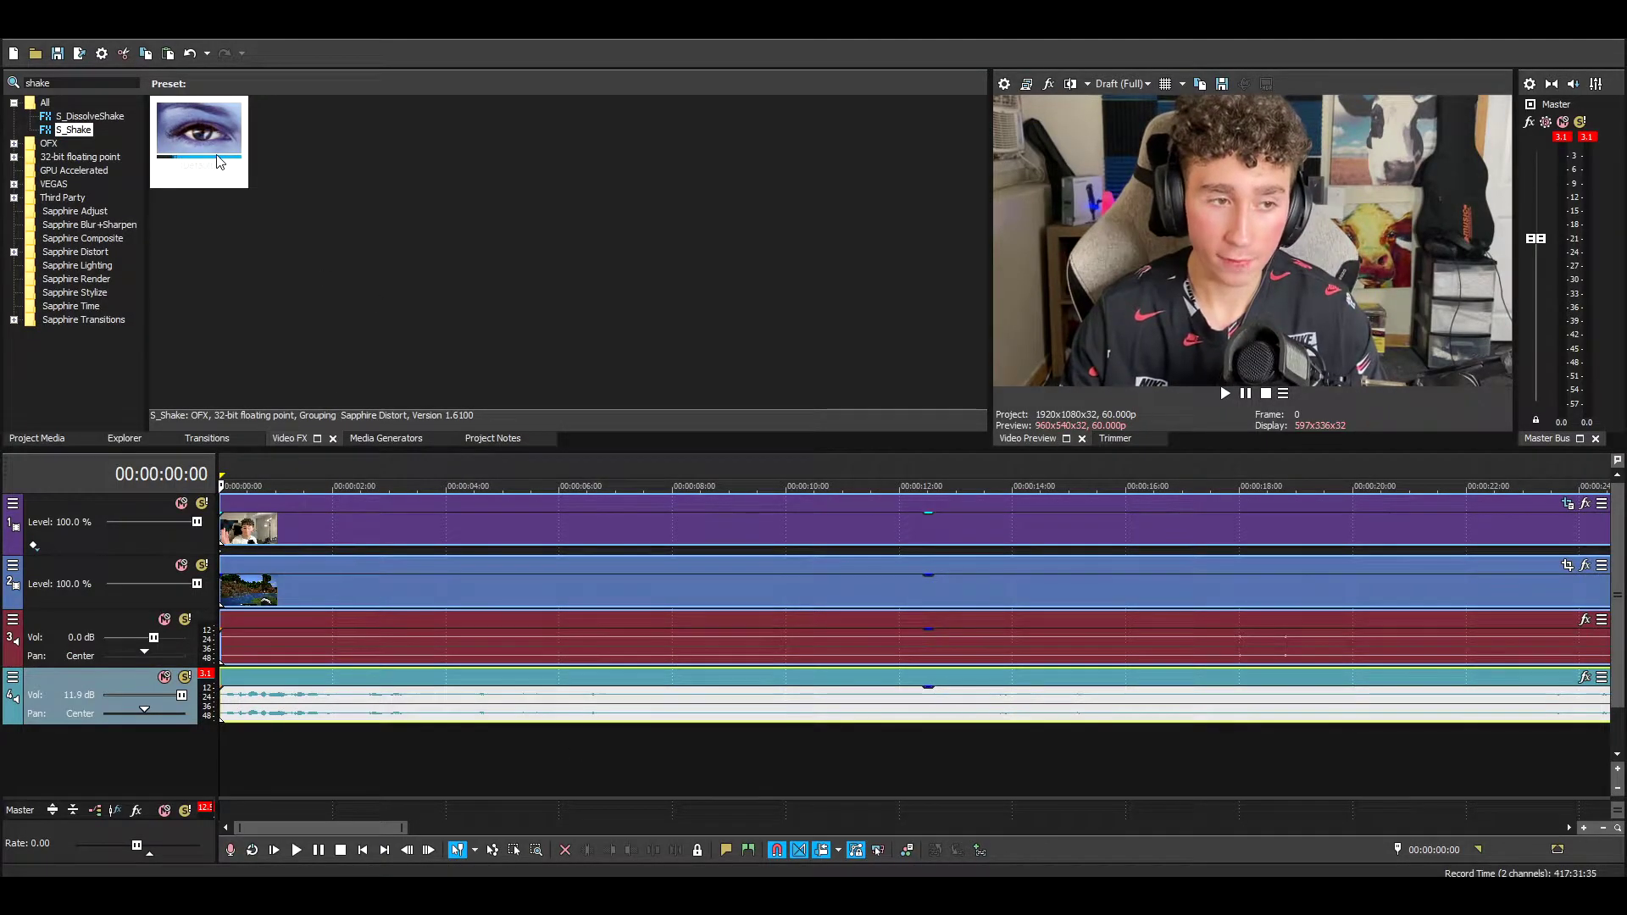
{"action": "left_click_drag", "start_coordinate": [218, 160], "coordinate": [291, 535]}
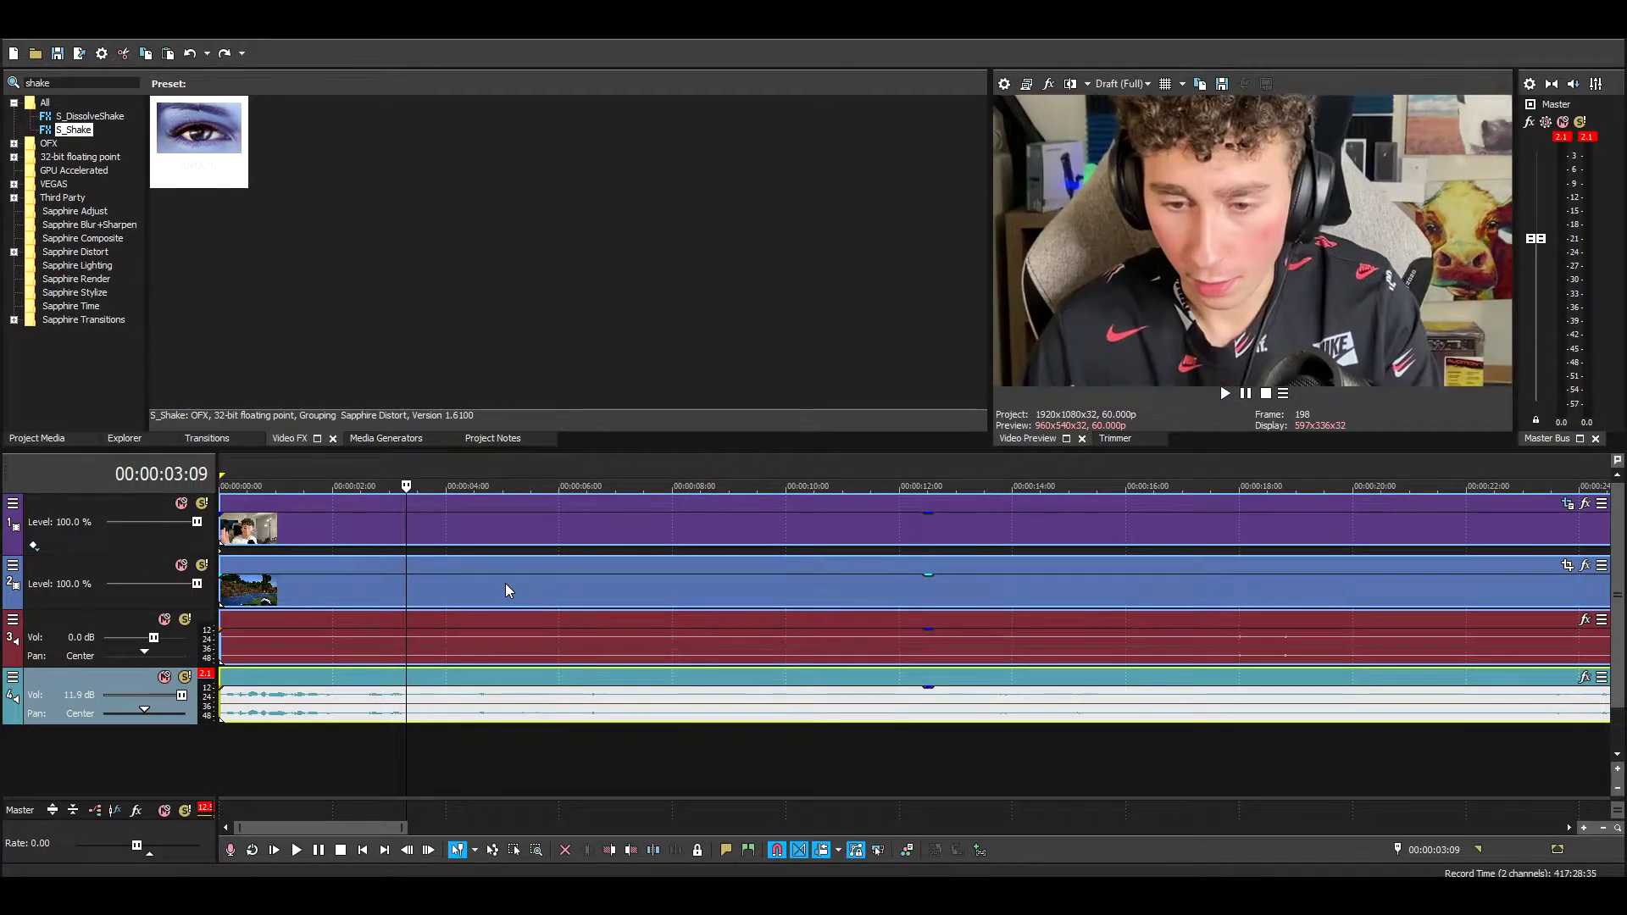
Step: Split the events at 00:00:03:09 and move the opening facecam piece onto a new video track above the others
{"action": "key", "text": "s"}
{"action": "left_click_drag", "start_coordinate": [412, 827], "coordinate": [922, 711]}
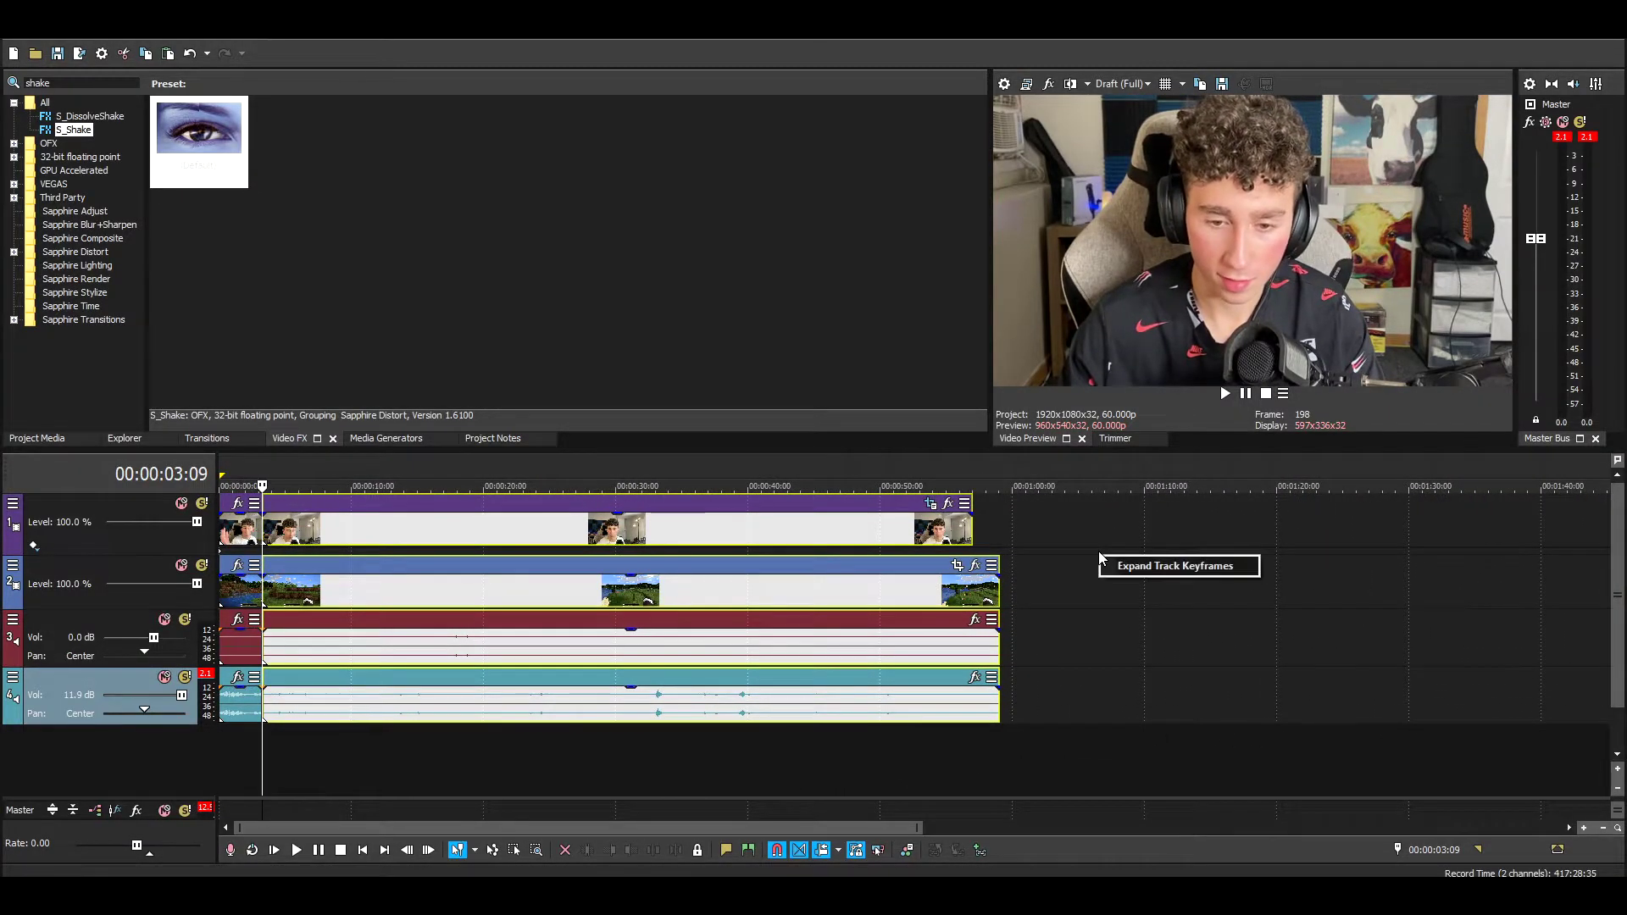
{"action": "left_click", "coordinate": [1070, 531]}
{"action": "right_click", "coordinate": [1069, 531]}
{"action": "left_click", "coordinate": [1119, 346]}
{"action": "left_click_drag", "start_coordinate": [241, 584], "coordinate": [242, 527]}
{"action": "scroll", "coordinate": [457, 608], "scroll_direction": "up", "scroll_amount": 3}
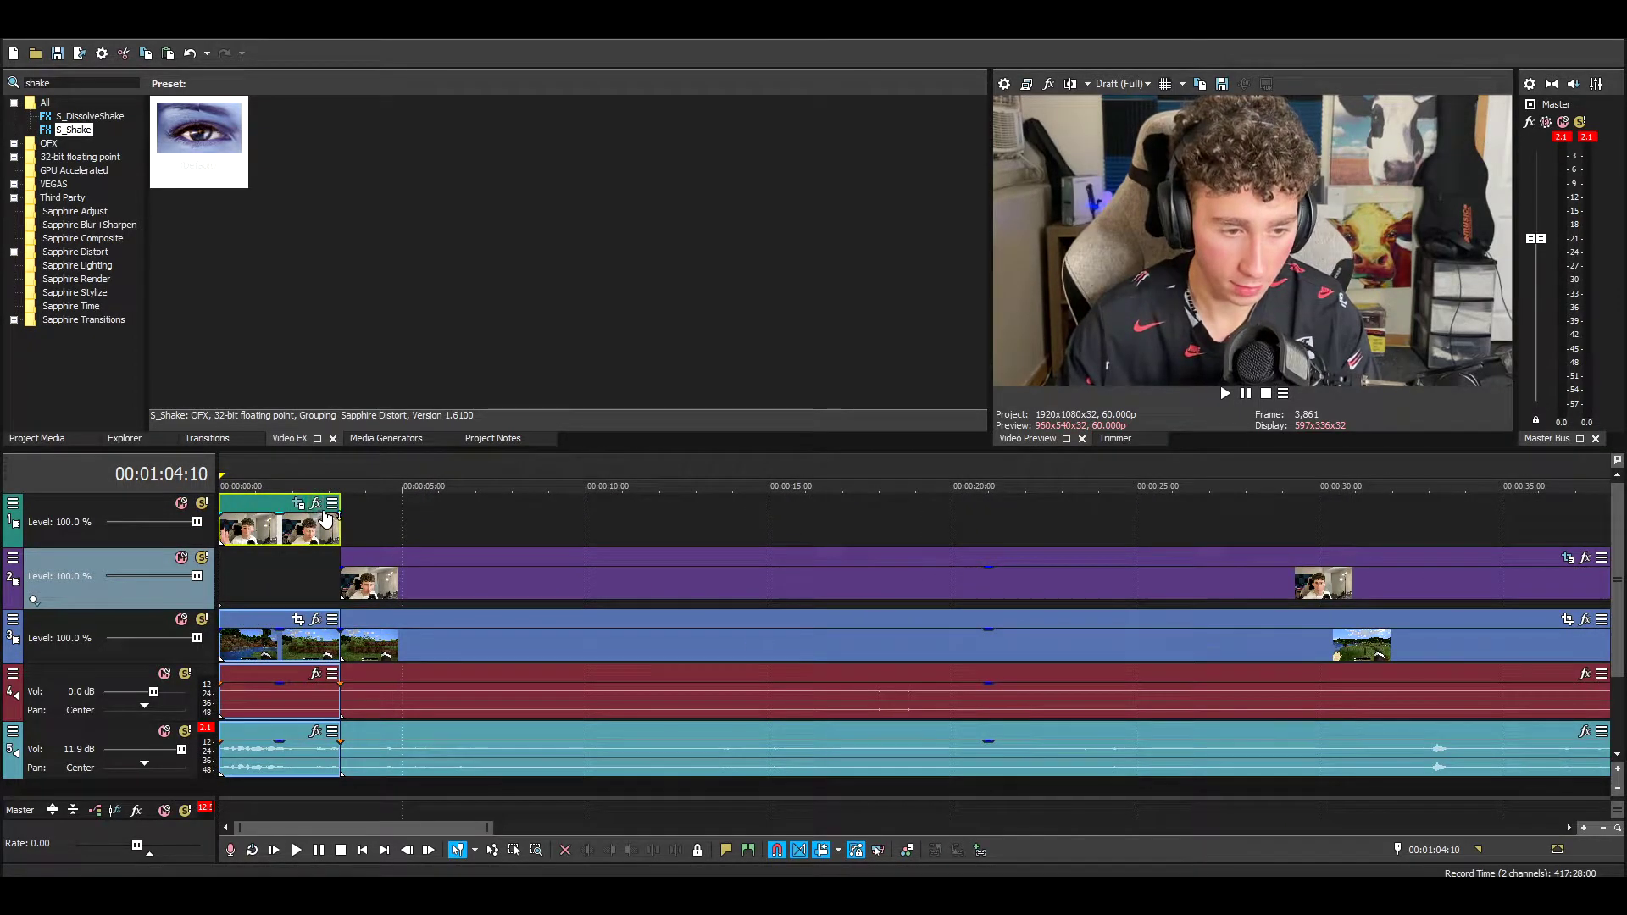
Step: Restore the opening facecam clip's Pan/Crop to the full uncropped frame
{"action": "left_click", "coordinate": [297, 504]}
{"action": "right_click", "coordinate": [757, 534]}
{"action": "left_click", "coordinate": [792, 554]}
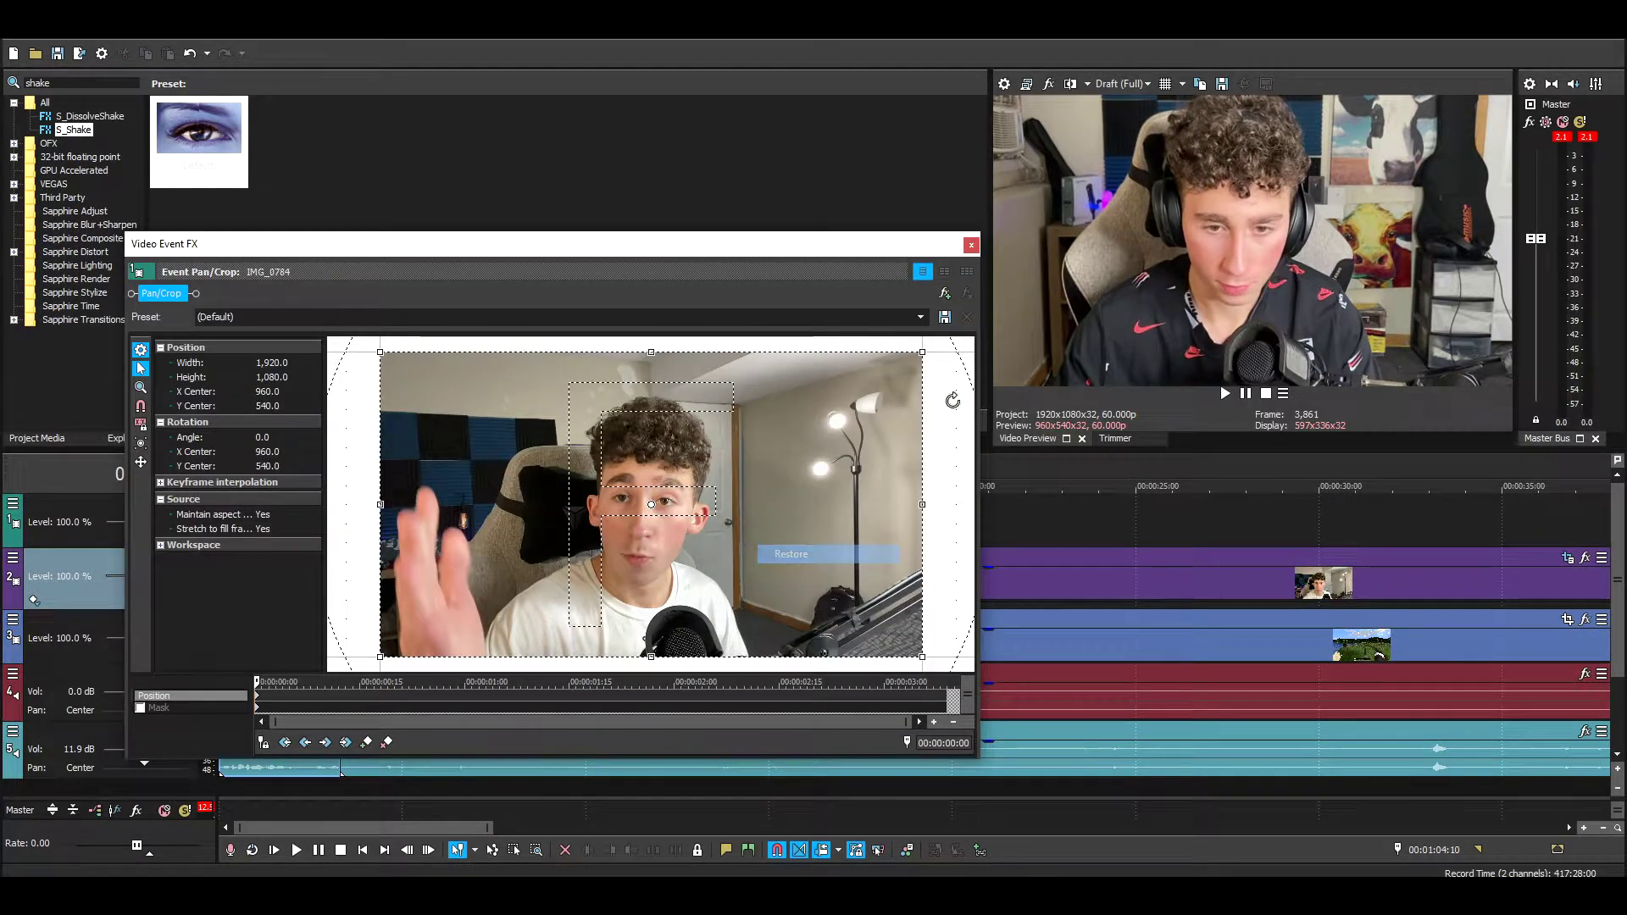
{"action": "left_click", "coordinate": [972, 246]}
Step: Keyframe a Pan/Crop zoom into the face early in the opening facecam clip, ending at width 1,333.3 and height 750.0
{"action": "left_click", "coordinate": [233, 532]}
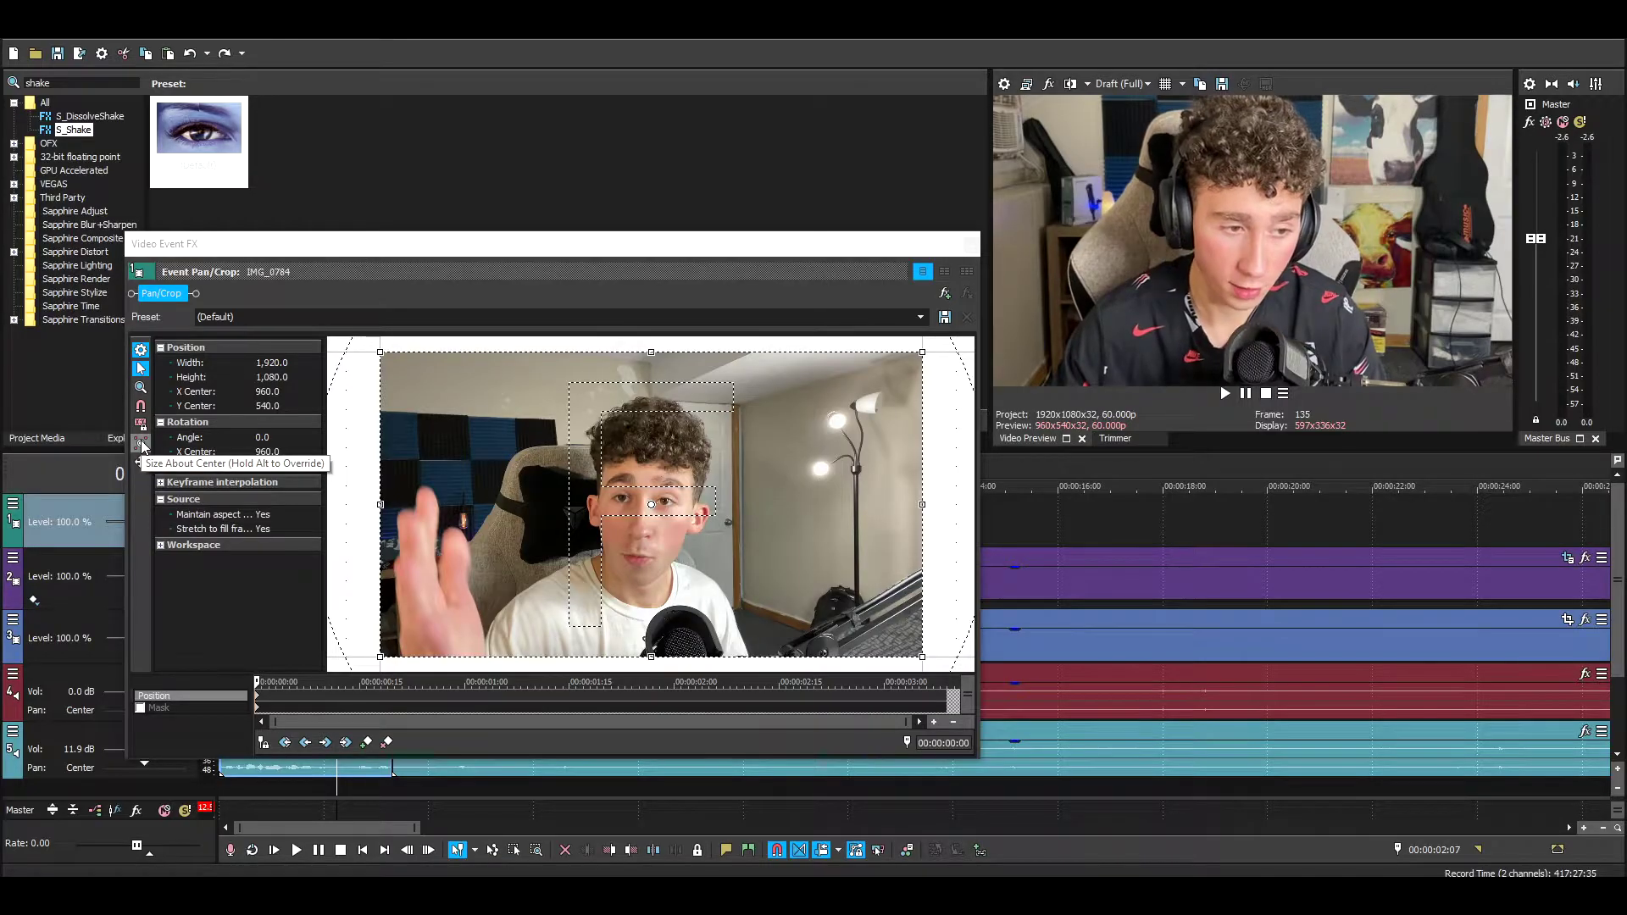
{"action": "left_click", "coordinate": [143, 447]}
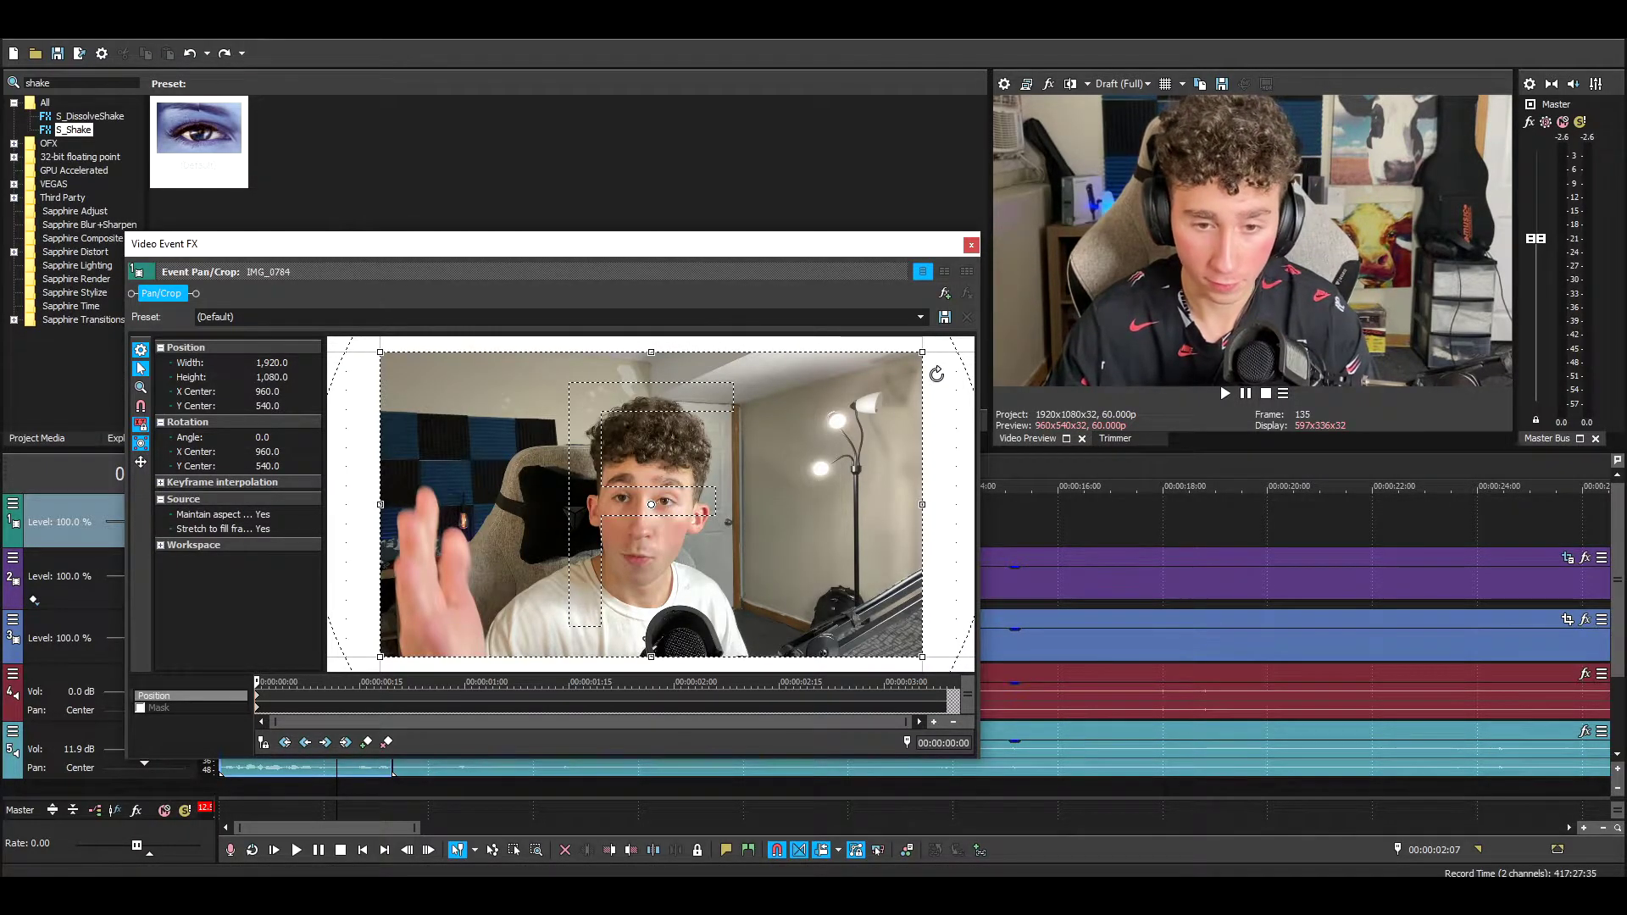
{"action": "left_click_drag", "start_coordinate": [921, 350], "coordinate": [728, 511]}
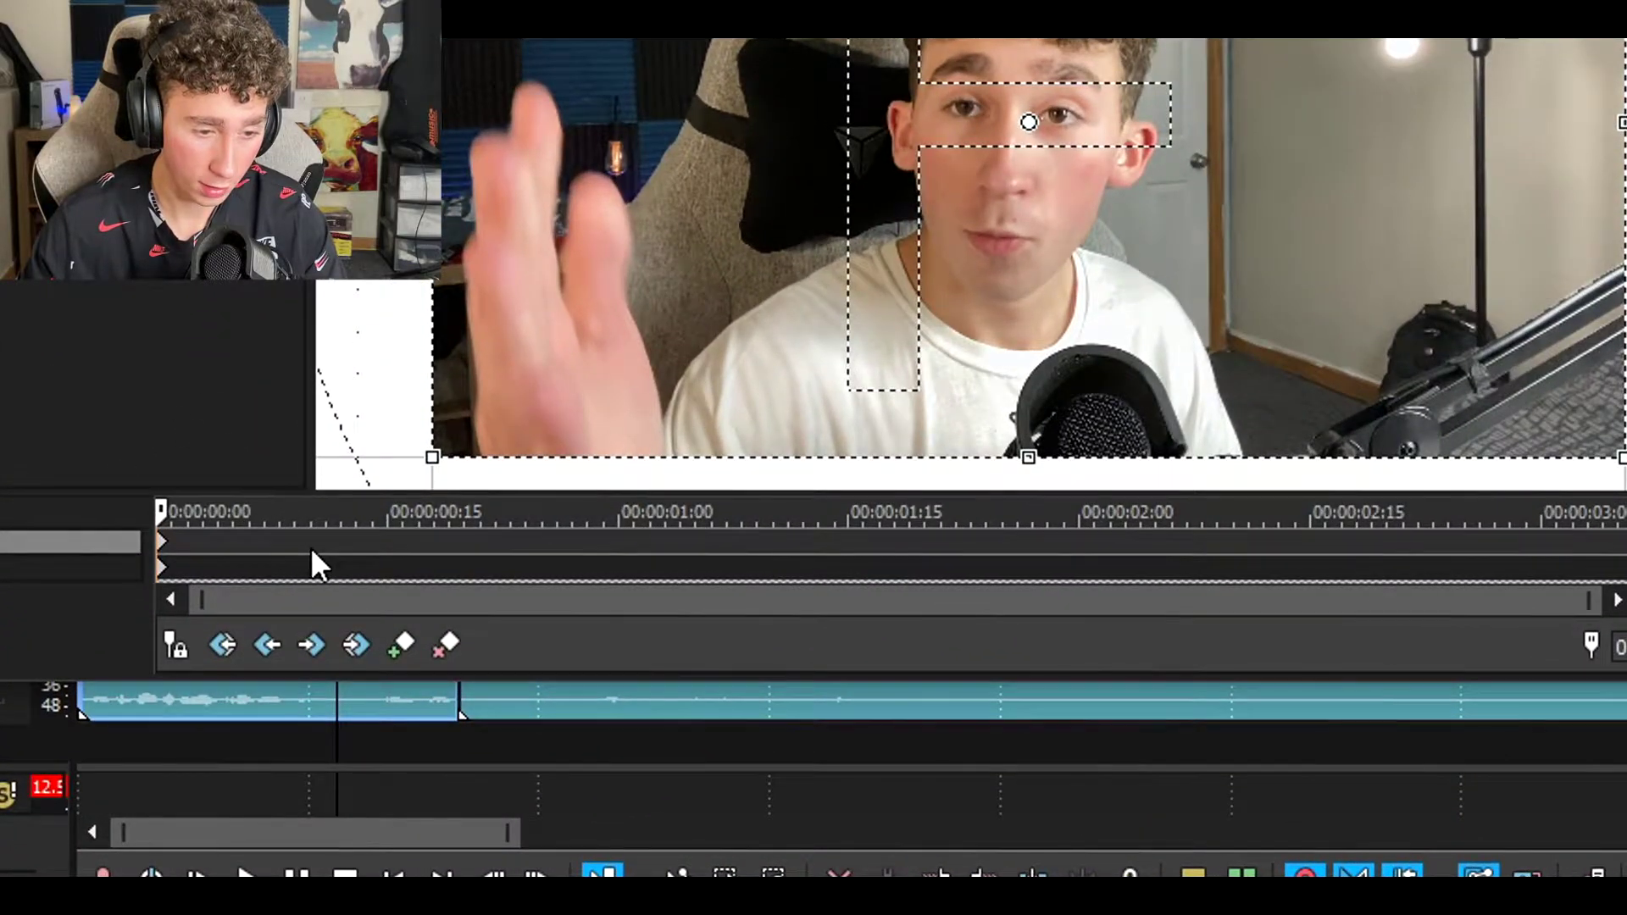
{"action": "double_click", "coordinate": [311, 543]}
{"action": "left_click_drag", "start_coordinate": [1625, 0], "coordinate": [1443, 0]}
{"action": "left_click_drag", "start_coordinate": [1303, 53], "coordinate": [1284, 118]}
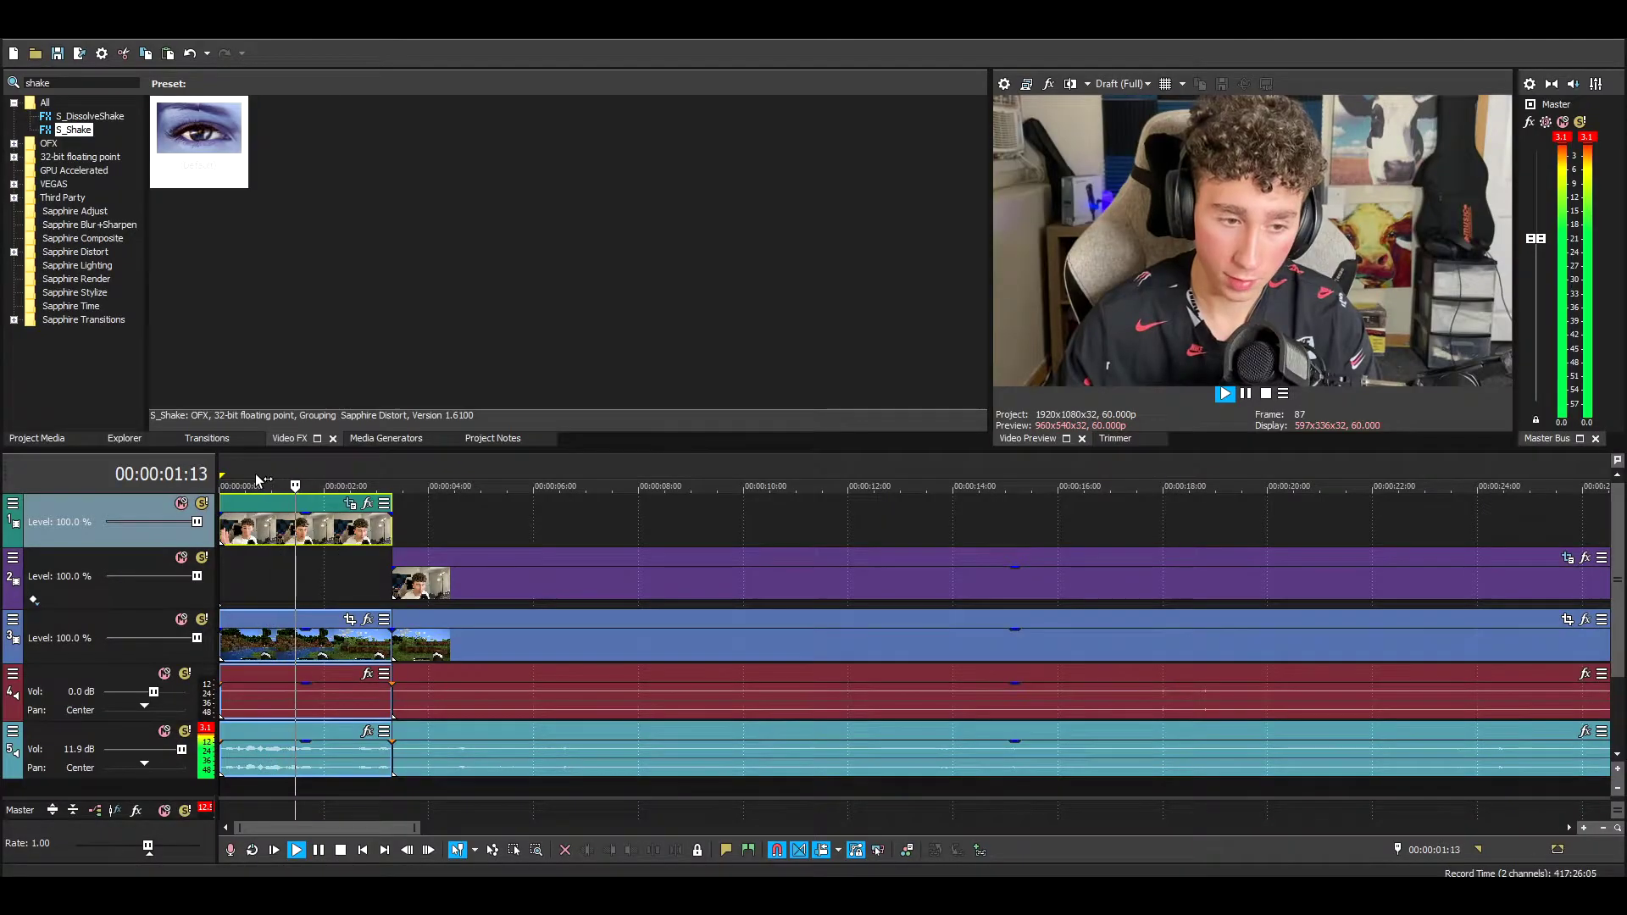
Step: Review the opening facecam clip's Pan/Crop keyframes and play the zoom from the timeline start
{"action": "left_click", "coordinate": [349, 503]}
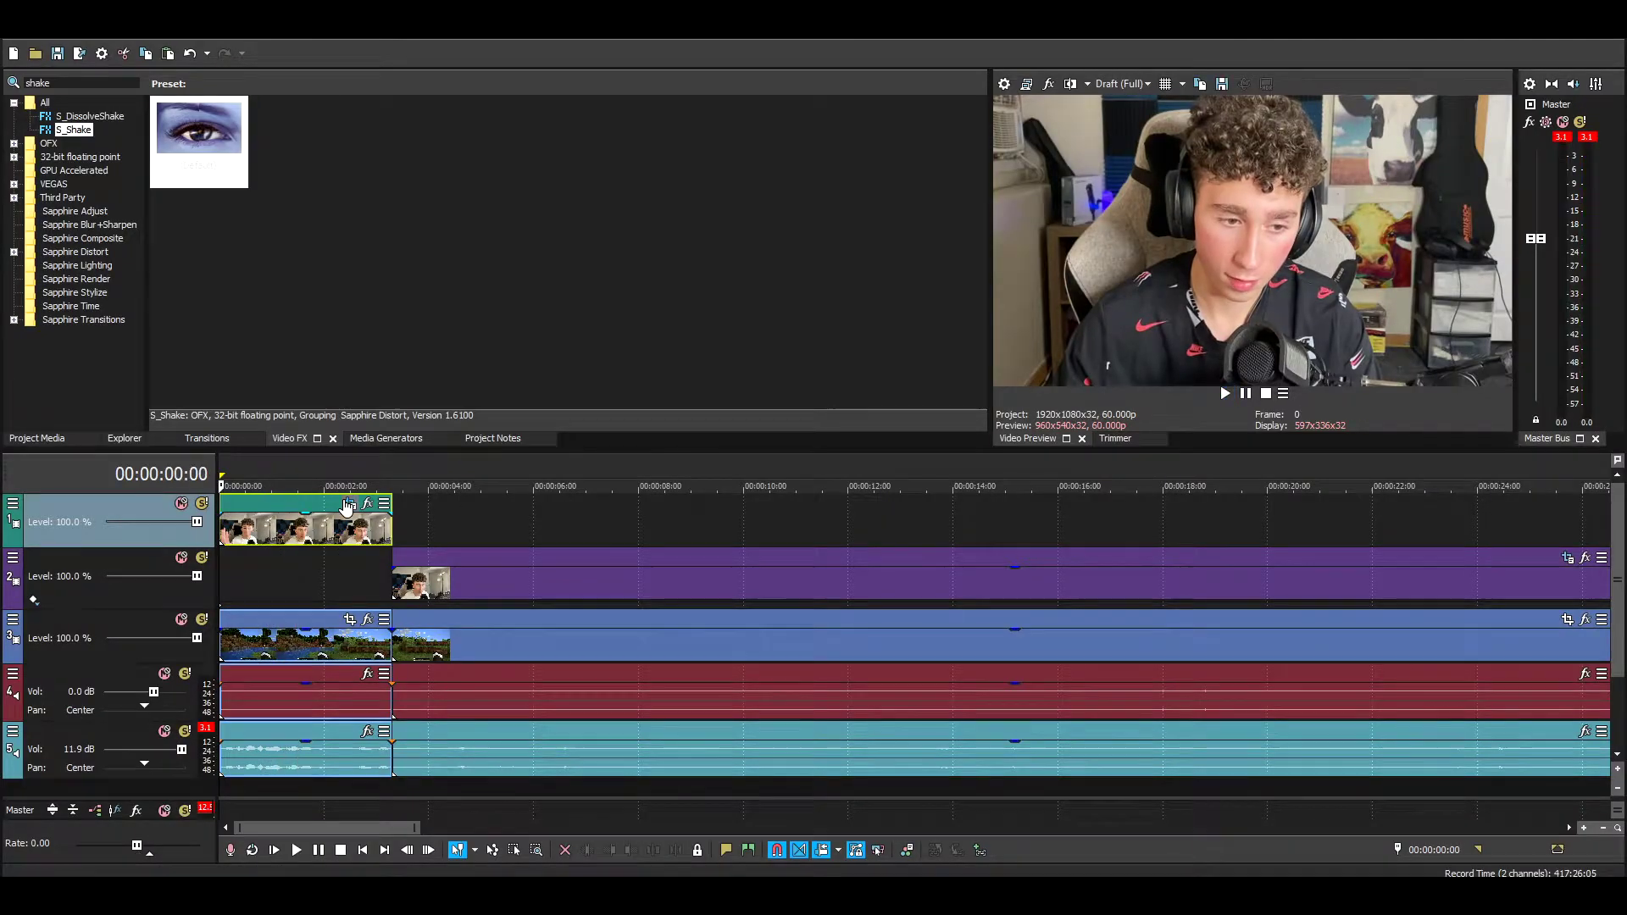
{"action": "left_click", "coordinate": [396, 702]}
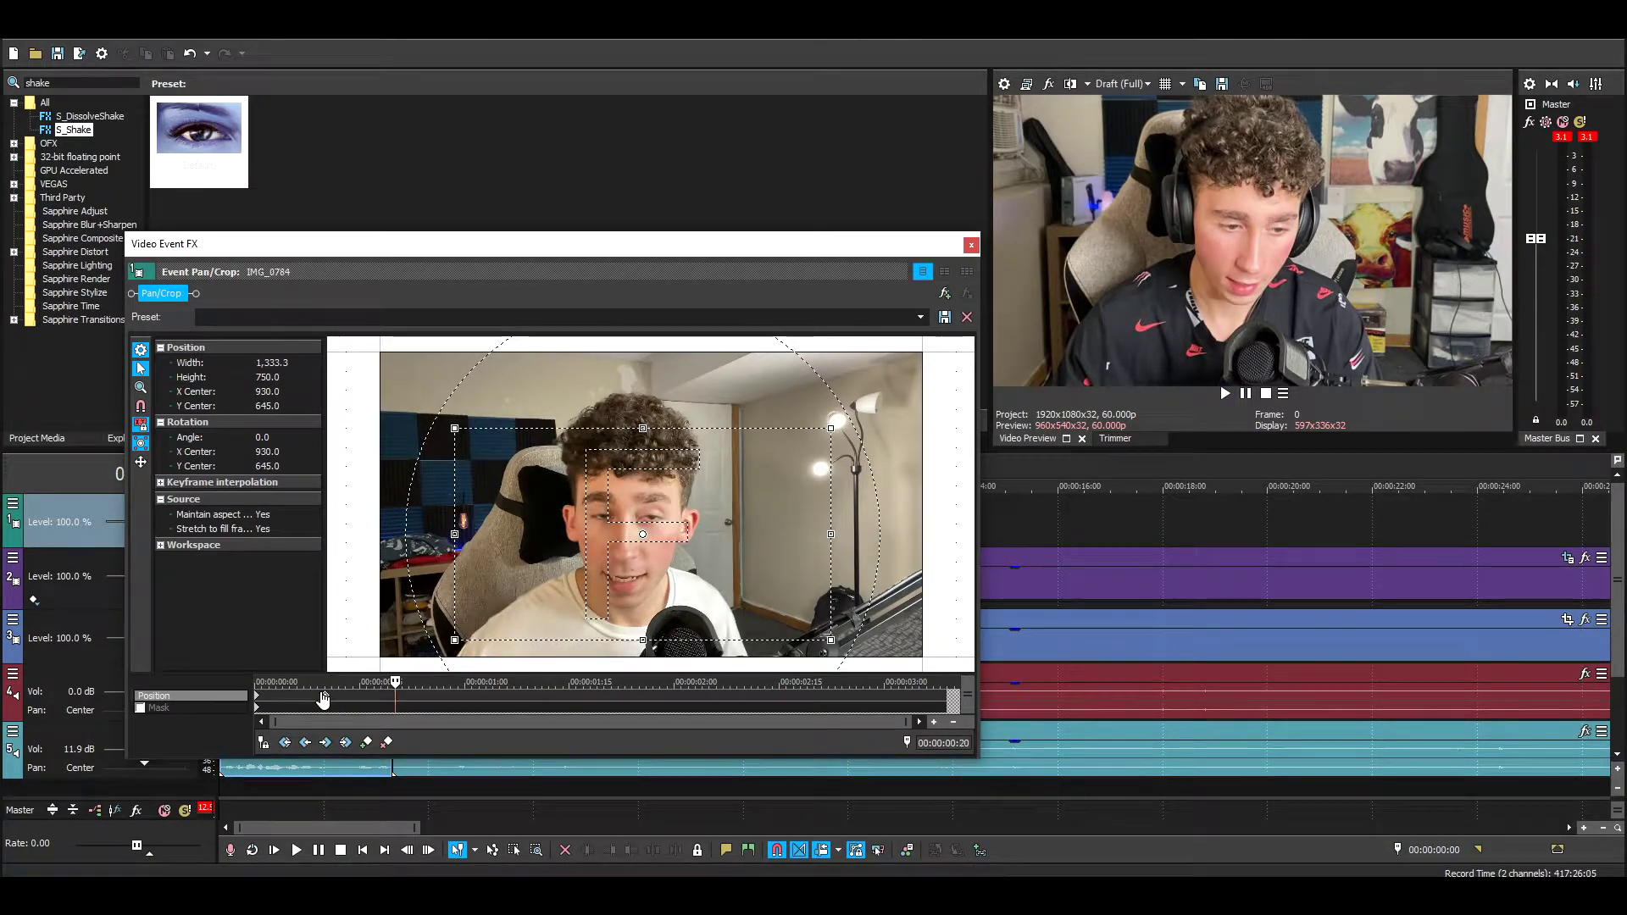
{"action": "left_click", "coordinate": [971, 246]}
{"action": "key", "text": "space"}
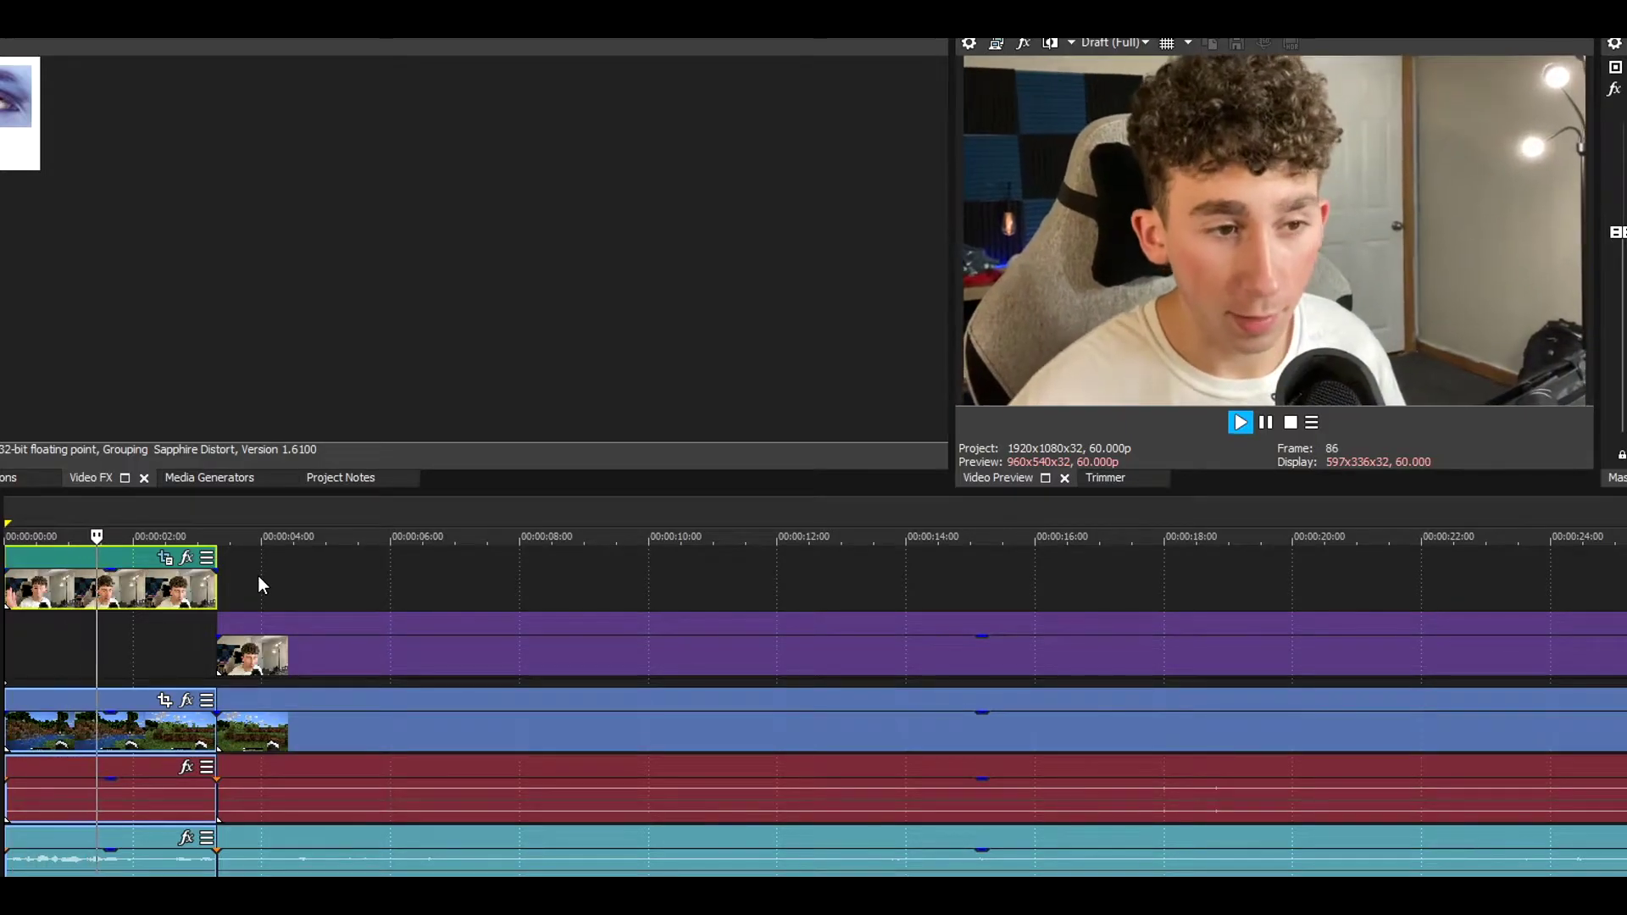
{"action": "key", "text": "space"}
Step: Apply S_Shake to the opening facecam clip, picking the And Then We Crashed preset, and add the default S_Invert effect
{"action": "left_click_drag", "start_coordinate": [17, 110], "coordinate": [274, 334]}
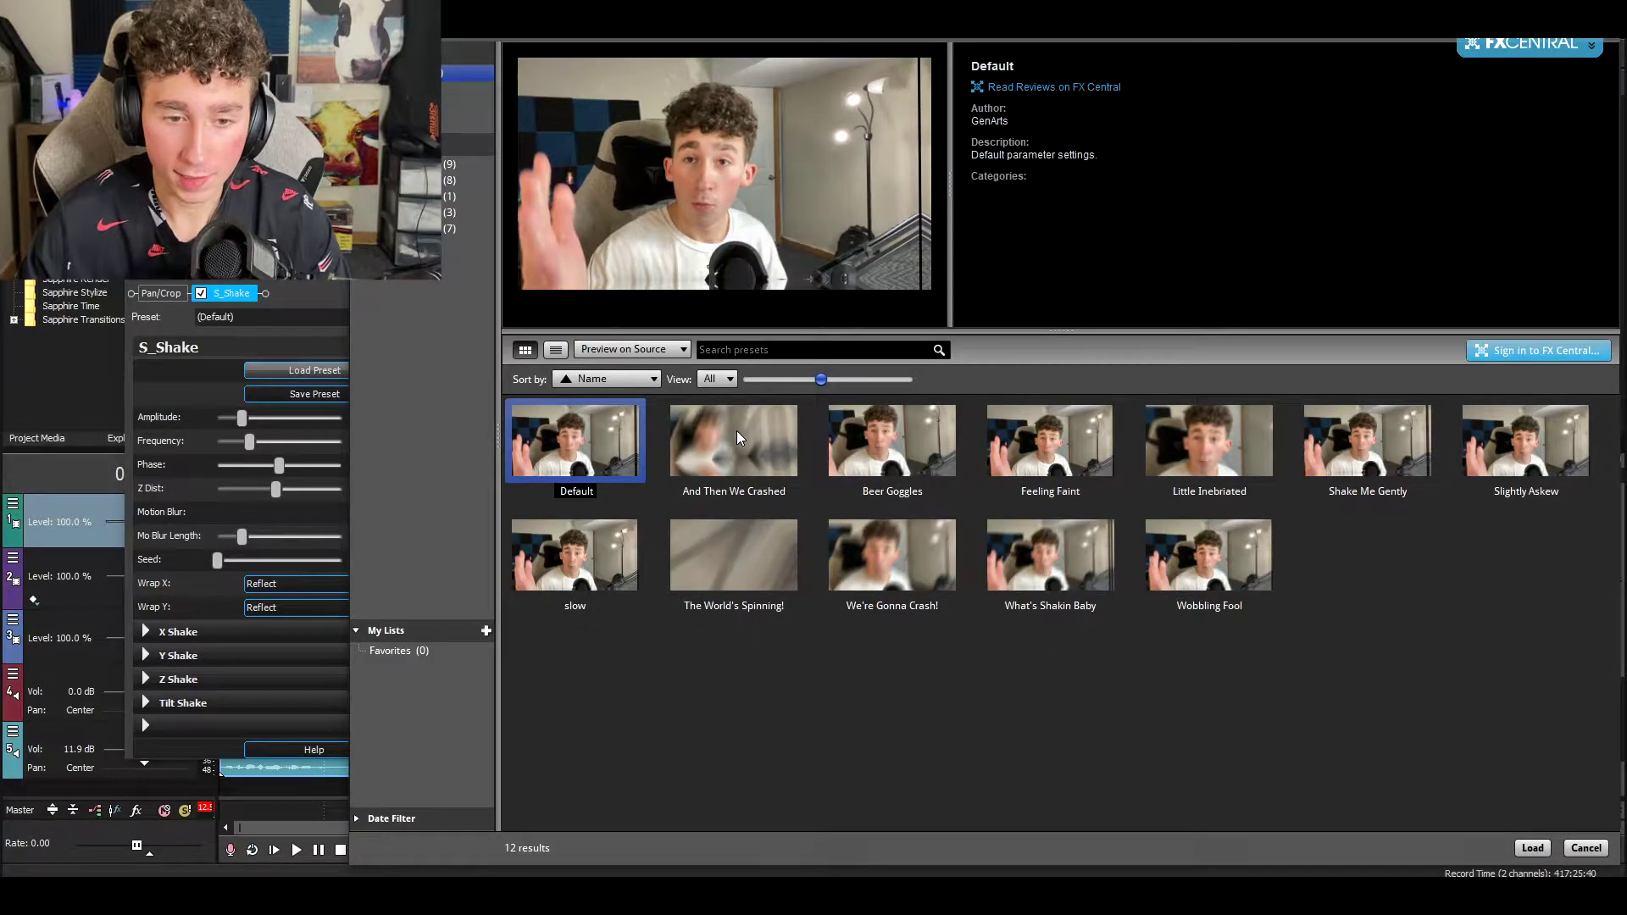
{"action": "left_click", "coordinate": [736, 434]}
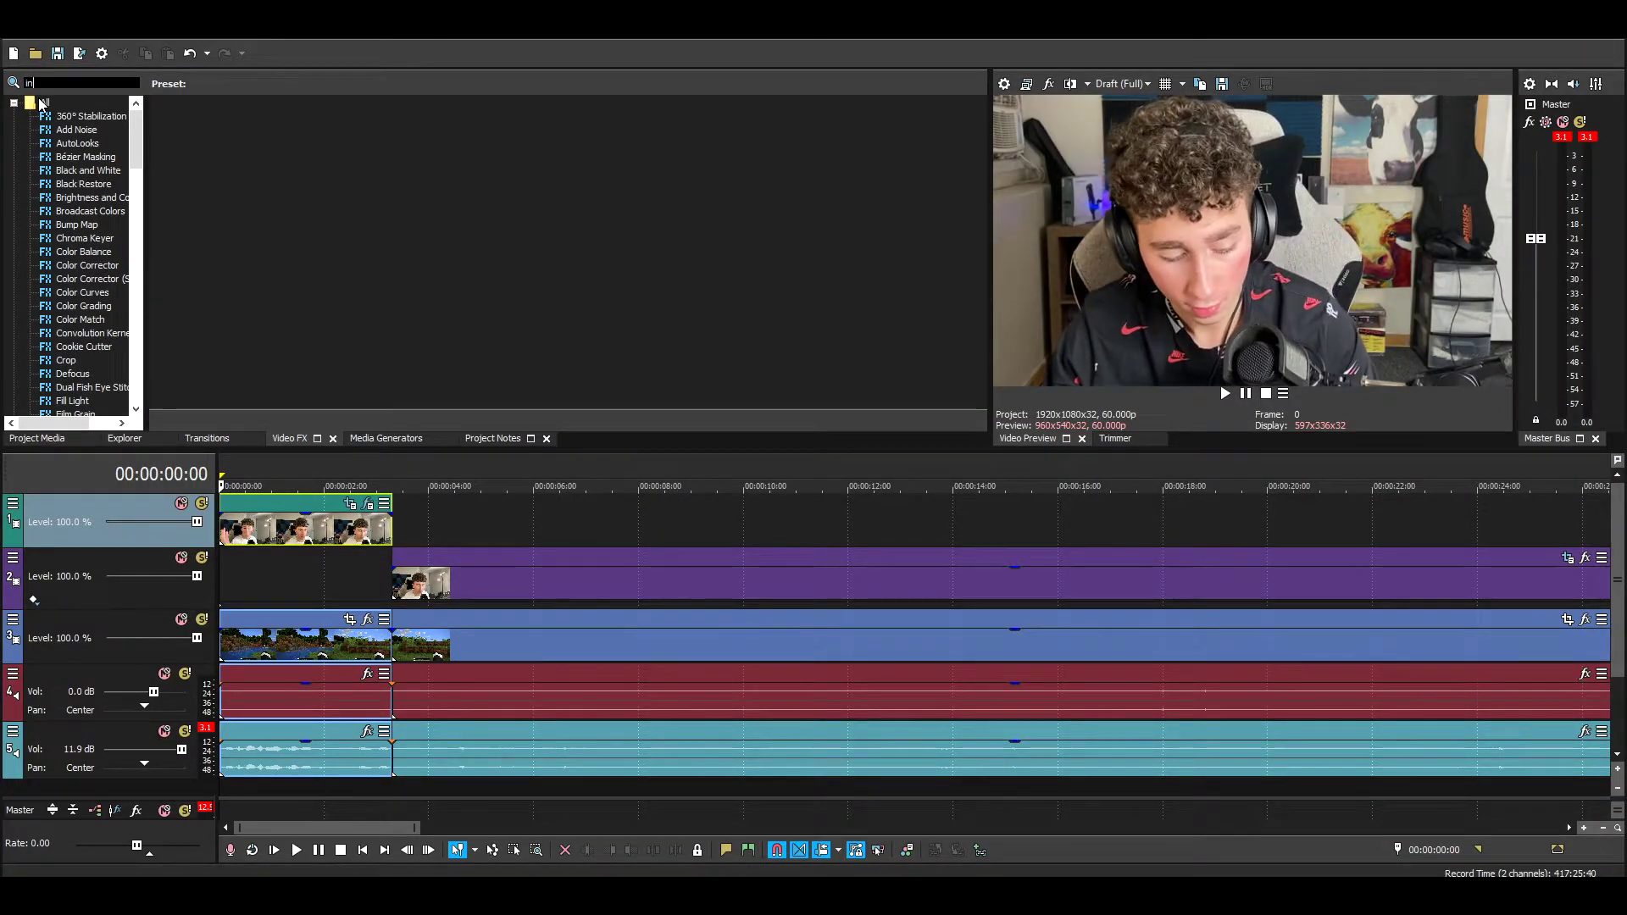
{"action": "type", "text": "ver"}
{"action": "left_click", "coordinate": [75, 170]}
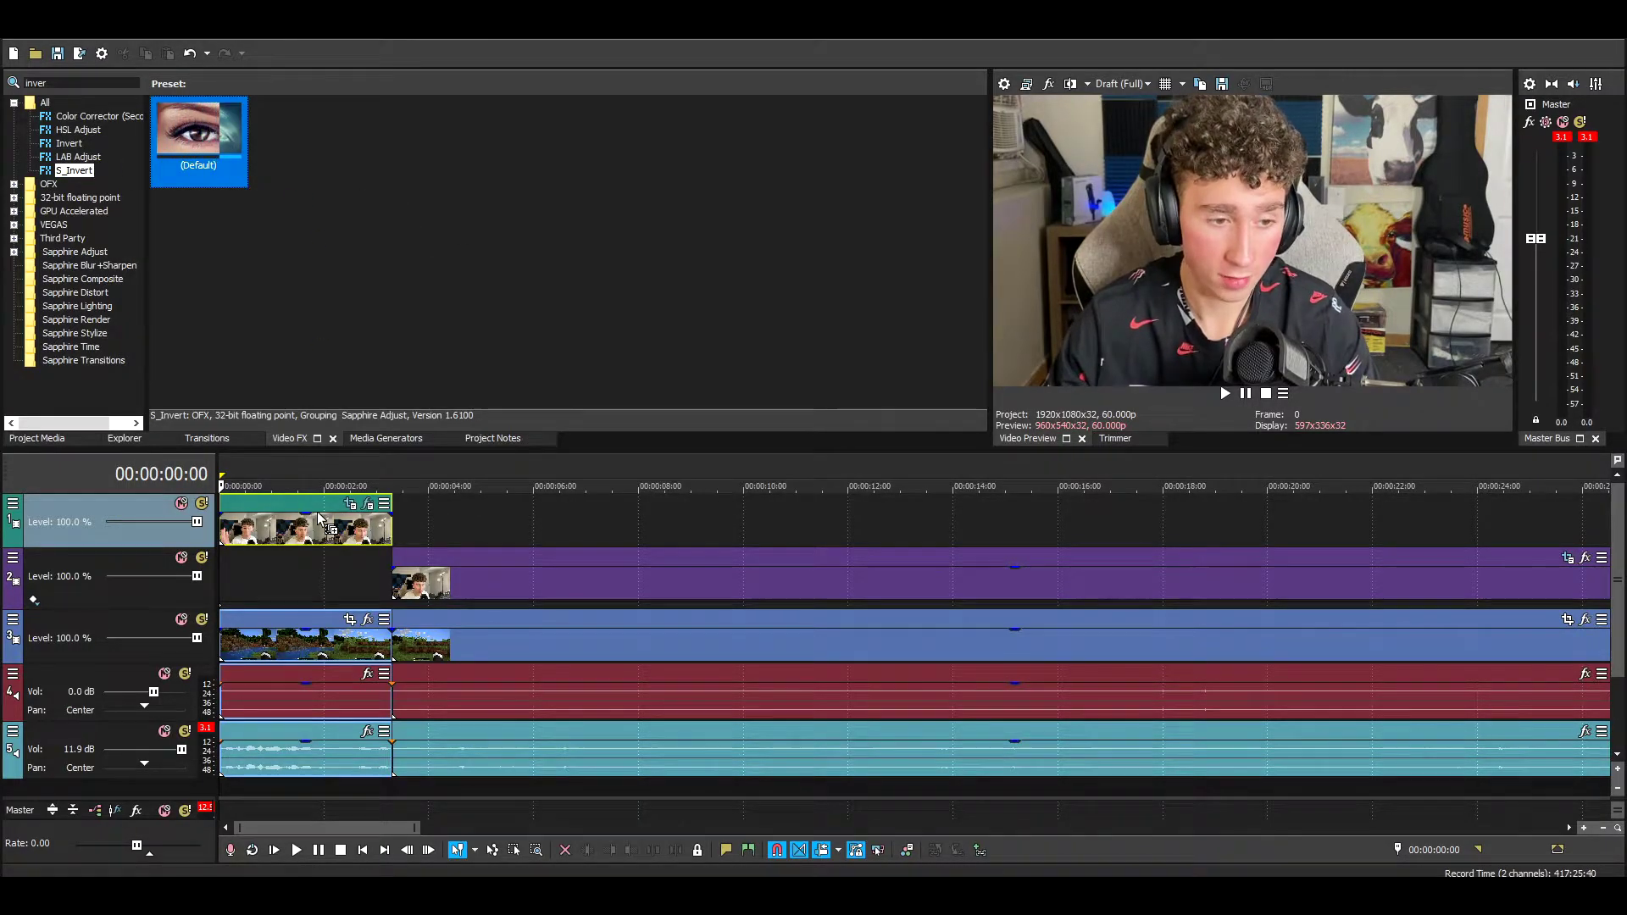
{"action": "left_click_drag", "start_coordinate": [315, 527], "coordinate": [318, 526]}
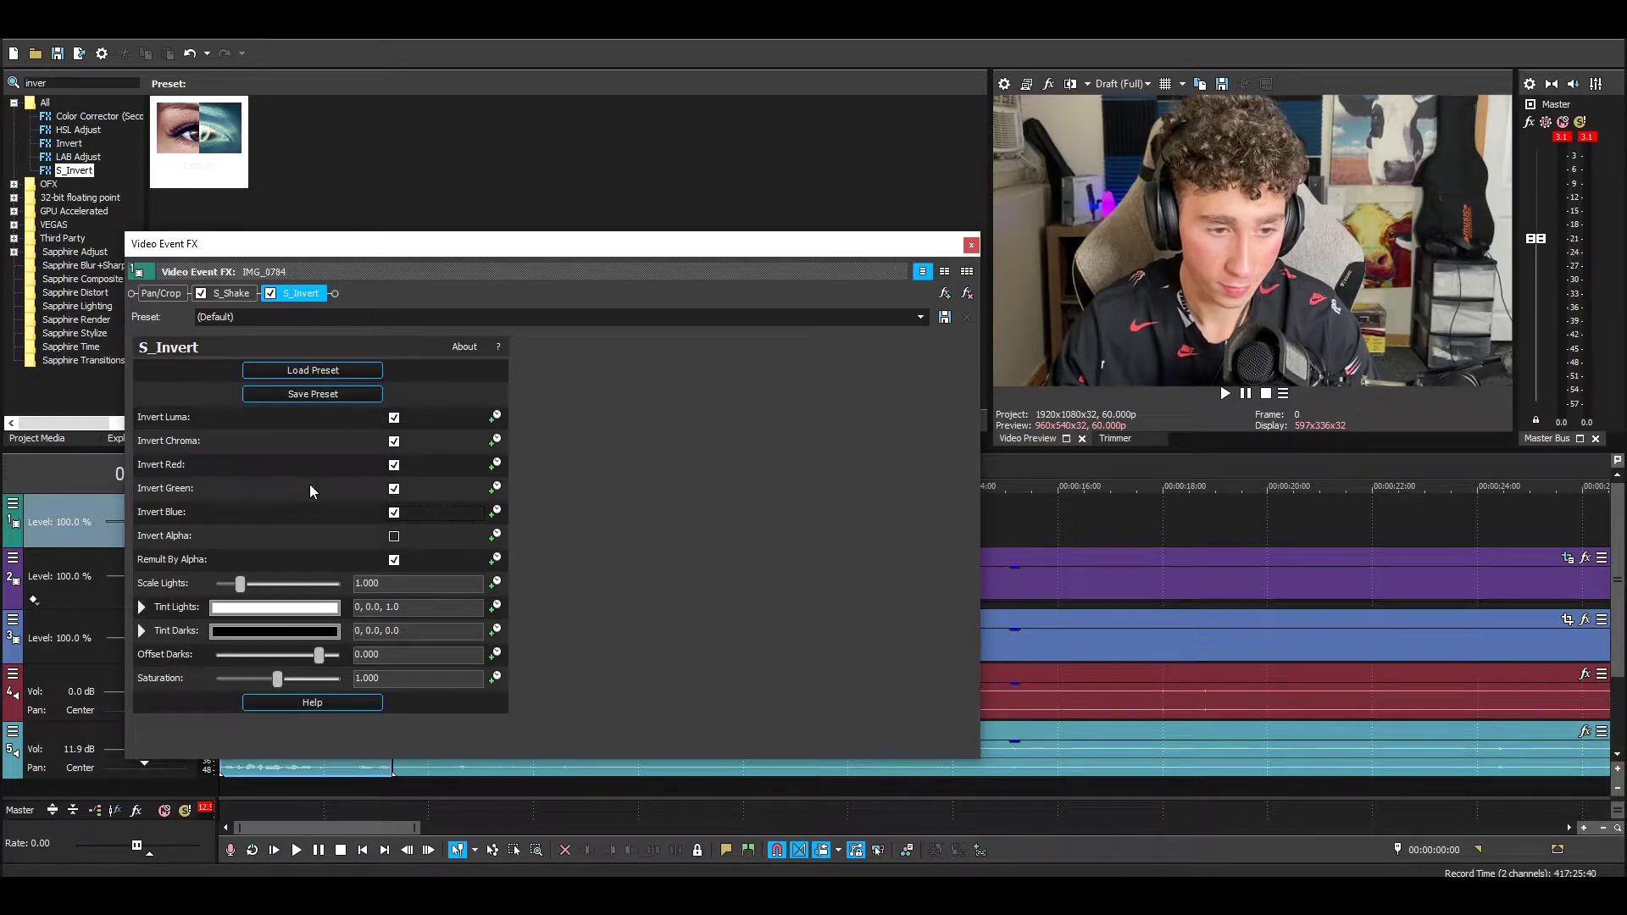
{"action": "left_click", "coordinate": [972, 245]}
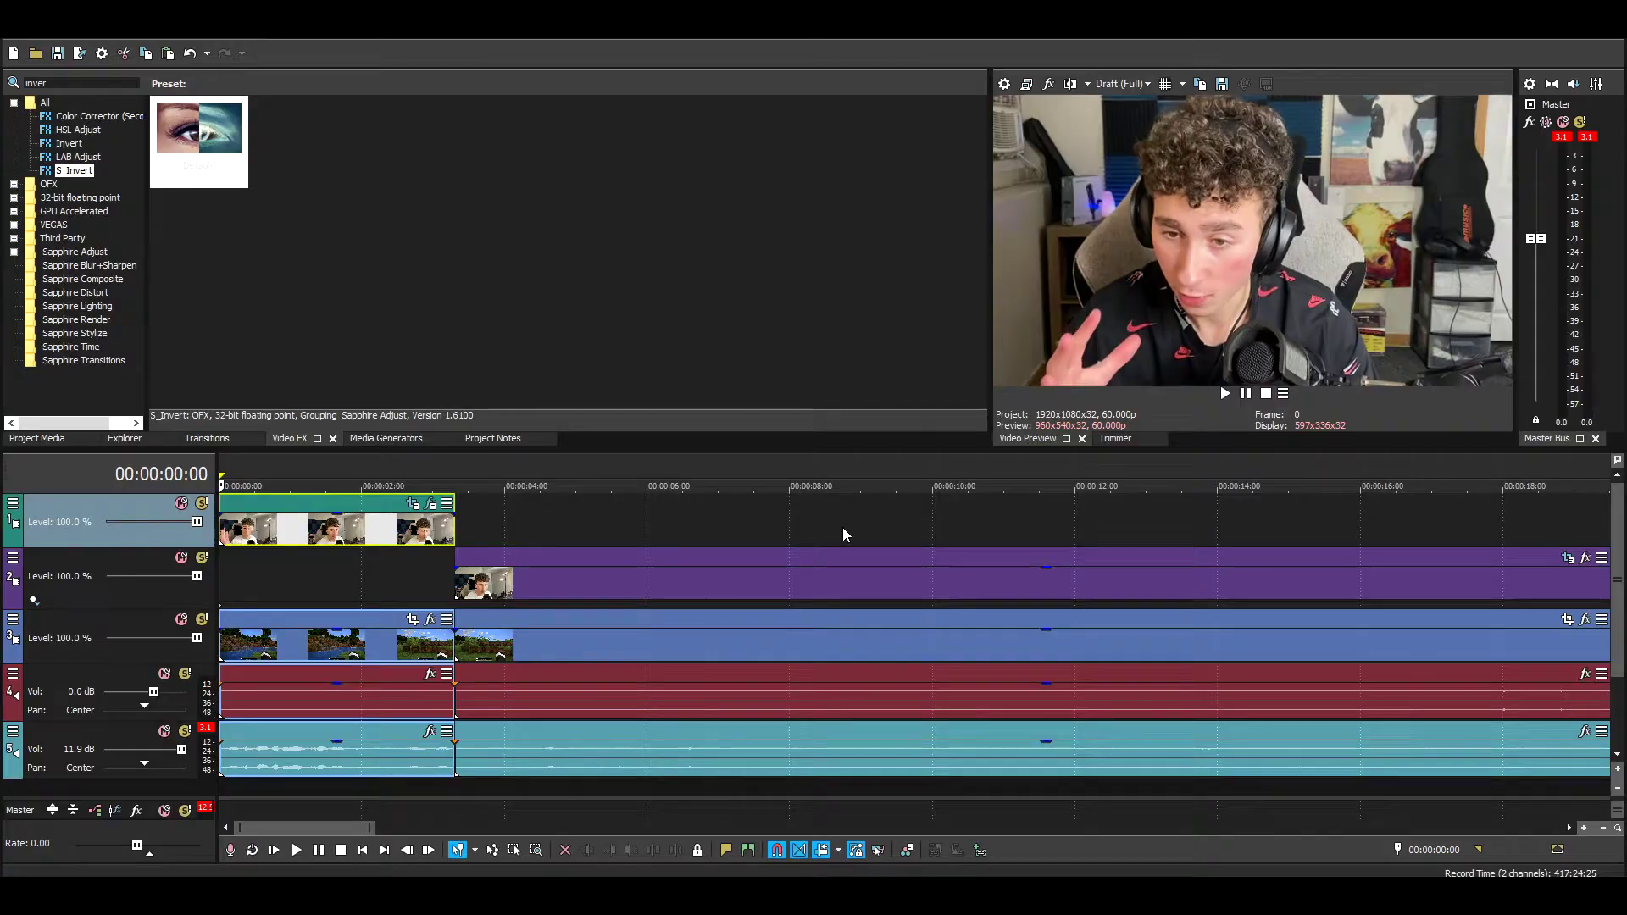
Step: Split the grouped events at 00:00:04:12 and 00:00:04:23 to isolate the loud moment in the microphone audio
{"action": "key", "text": "space"}
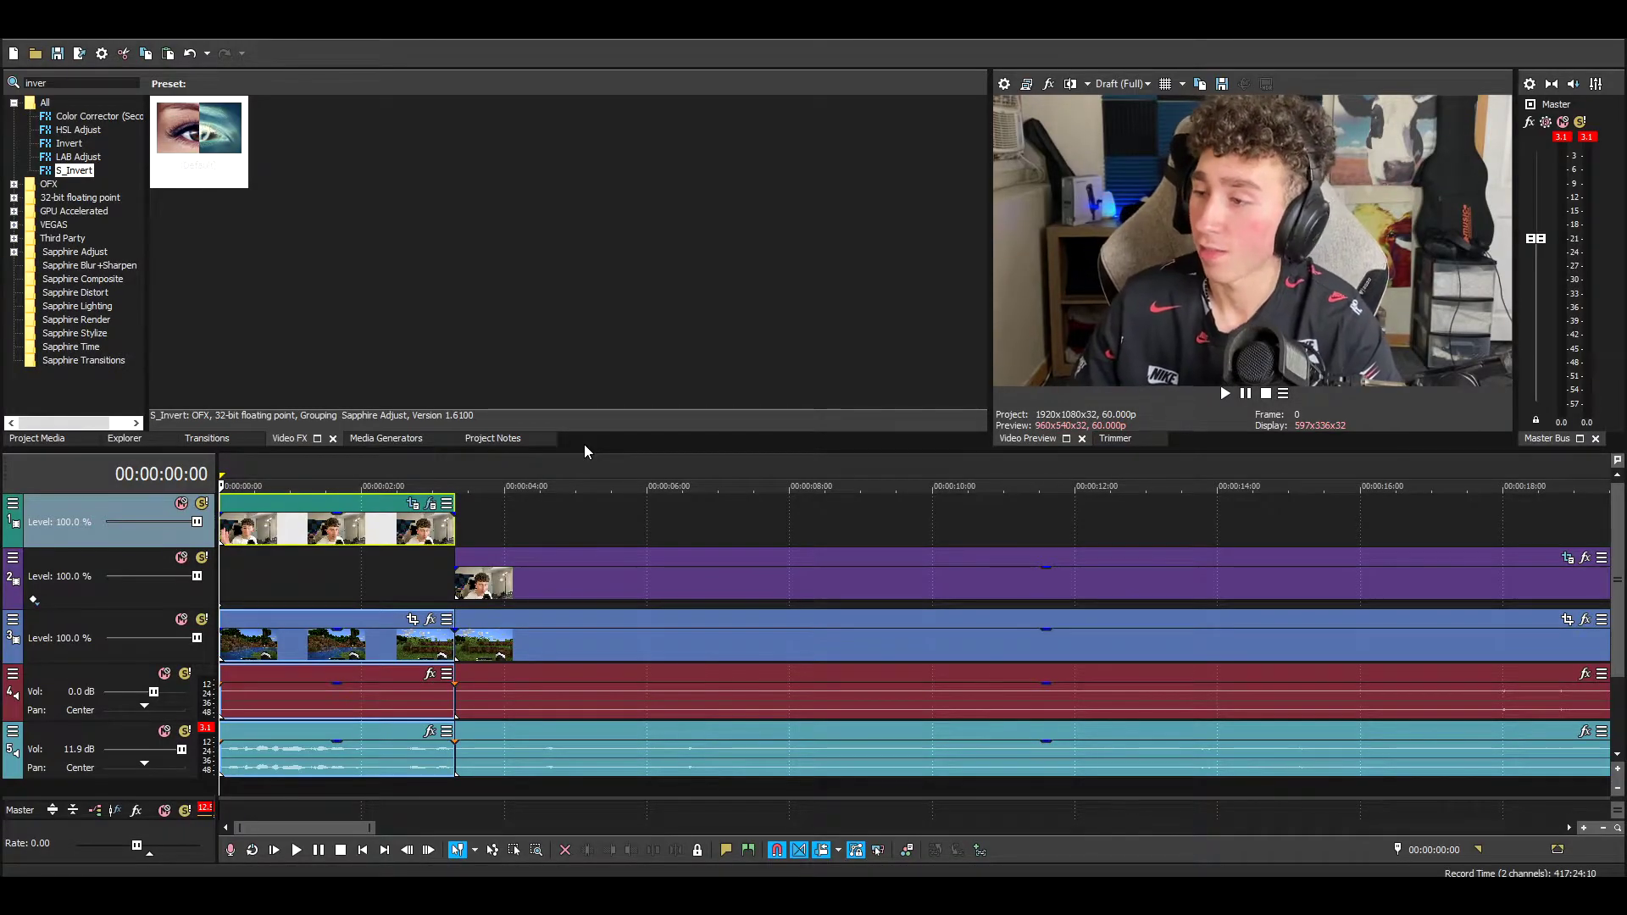
{"action": "left_click", "coordinate": [540, 755]}
{"action": "left_click_drag", "start_coordinate": [372, 828], "coordinate": [732, 828]}
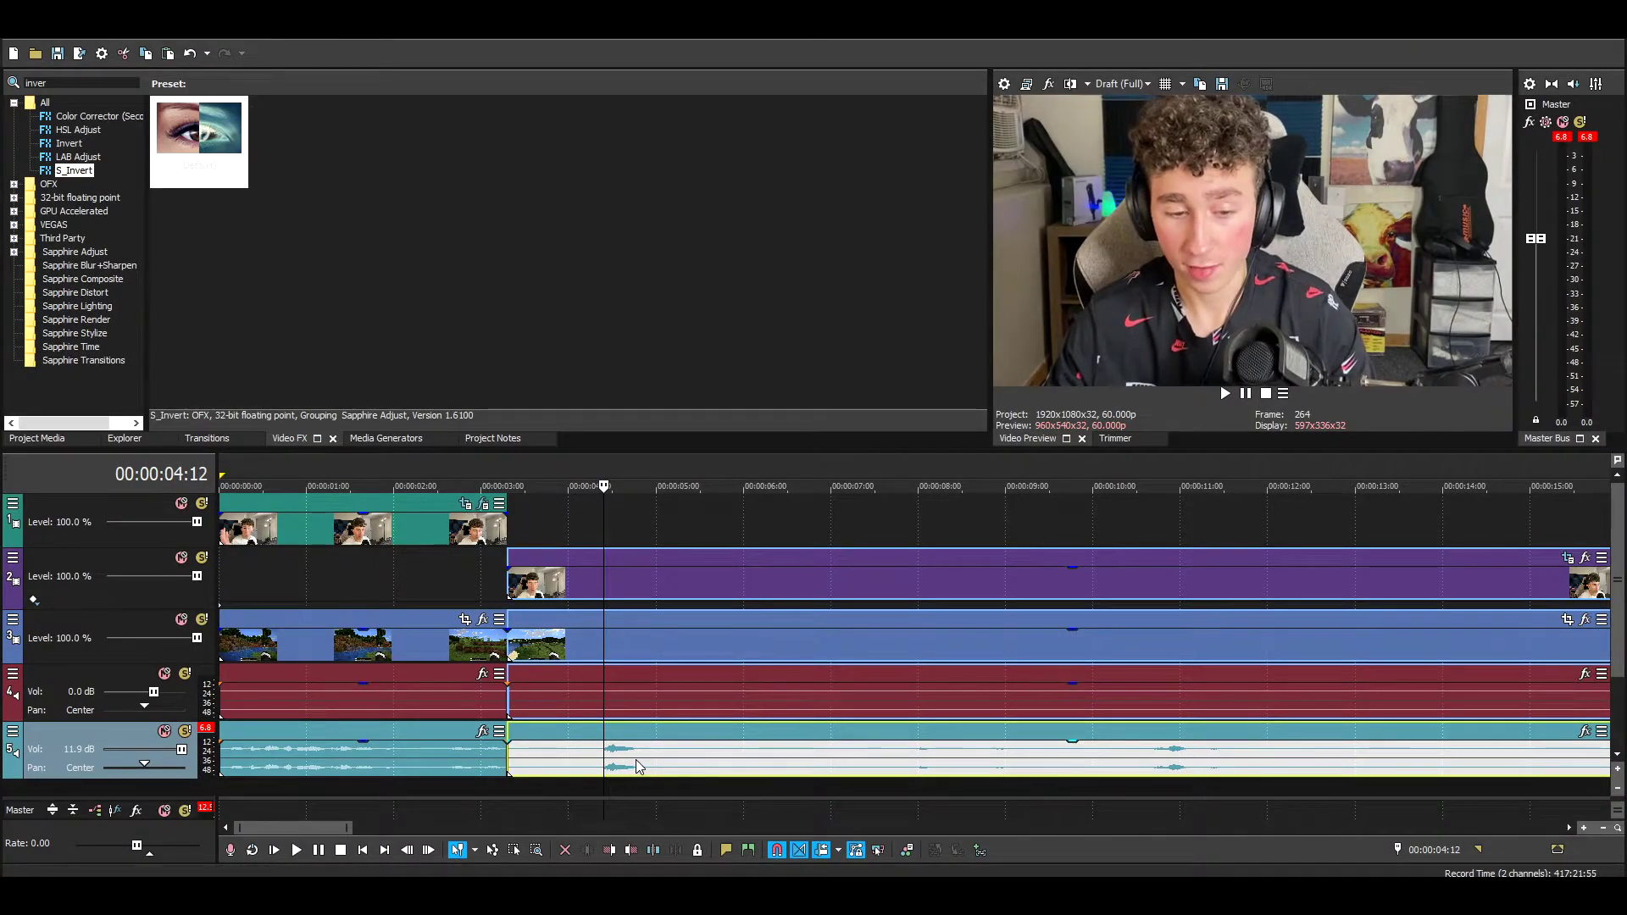
{"action": "key", "text": "s"}
{"action": "left_click", "coordinate": [633, 759]}
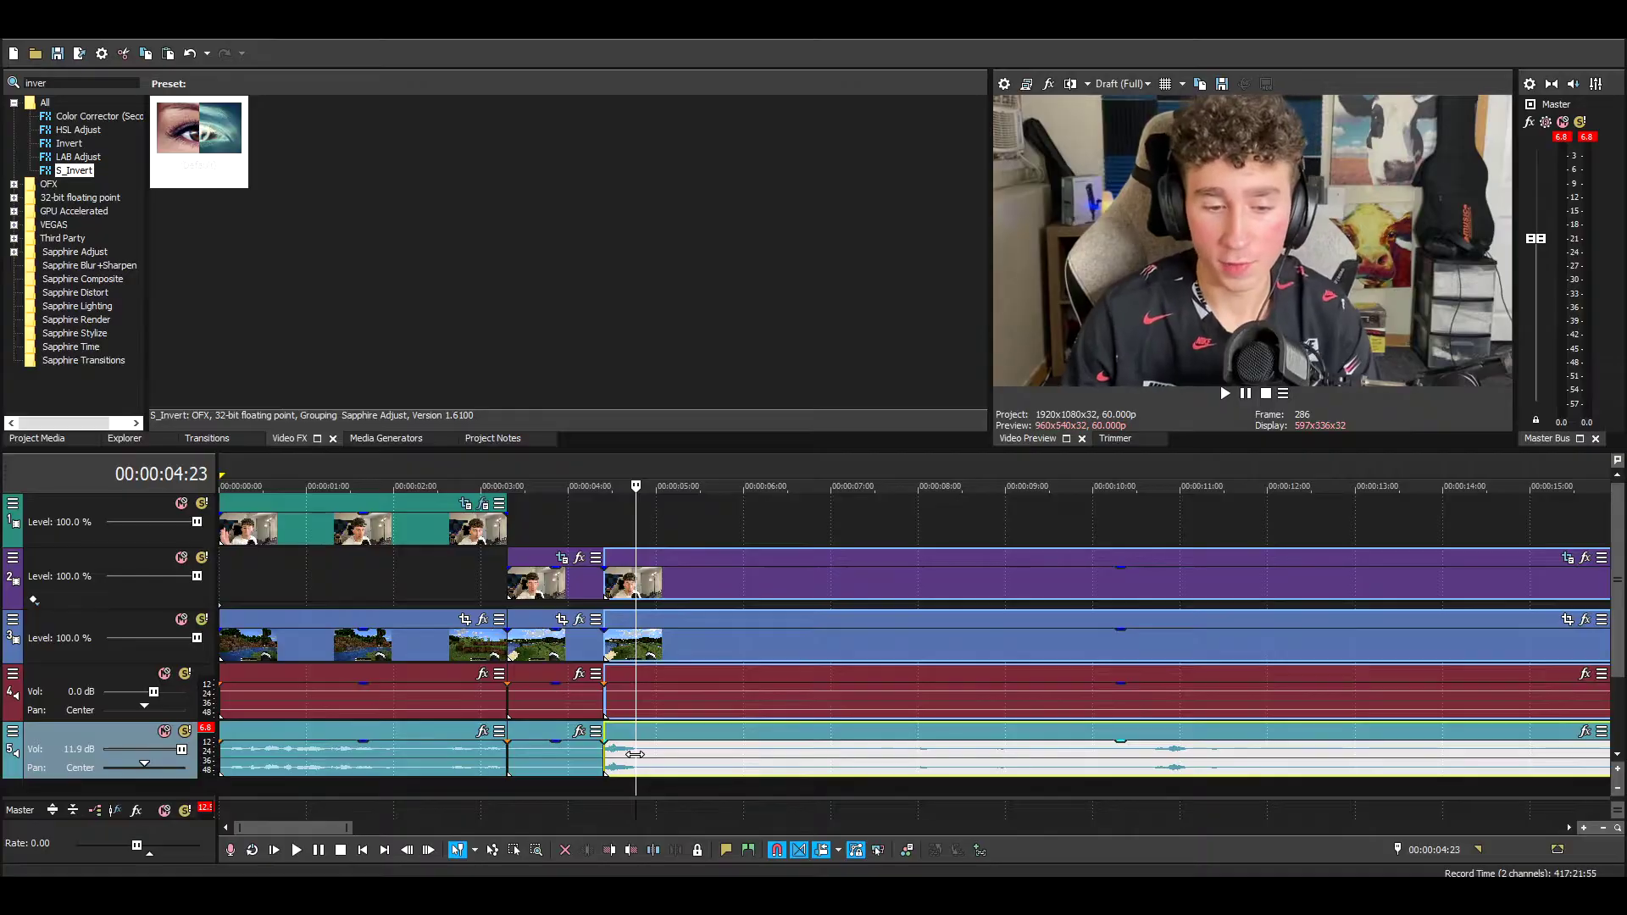
{"action": "key", "text": "s"}
Step: Move the short facecam piece between 00:00:04:12 and 00:00:04:23 up to the top video track
{"action": "left_click", "coordinate": [622, 585]}
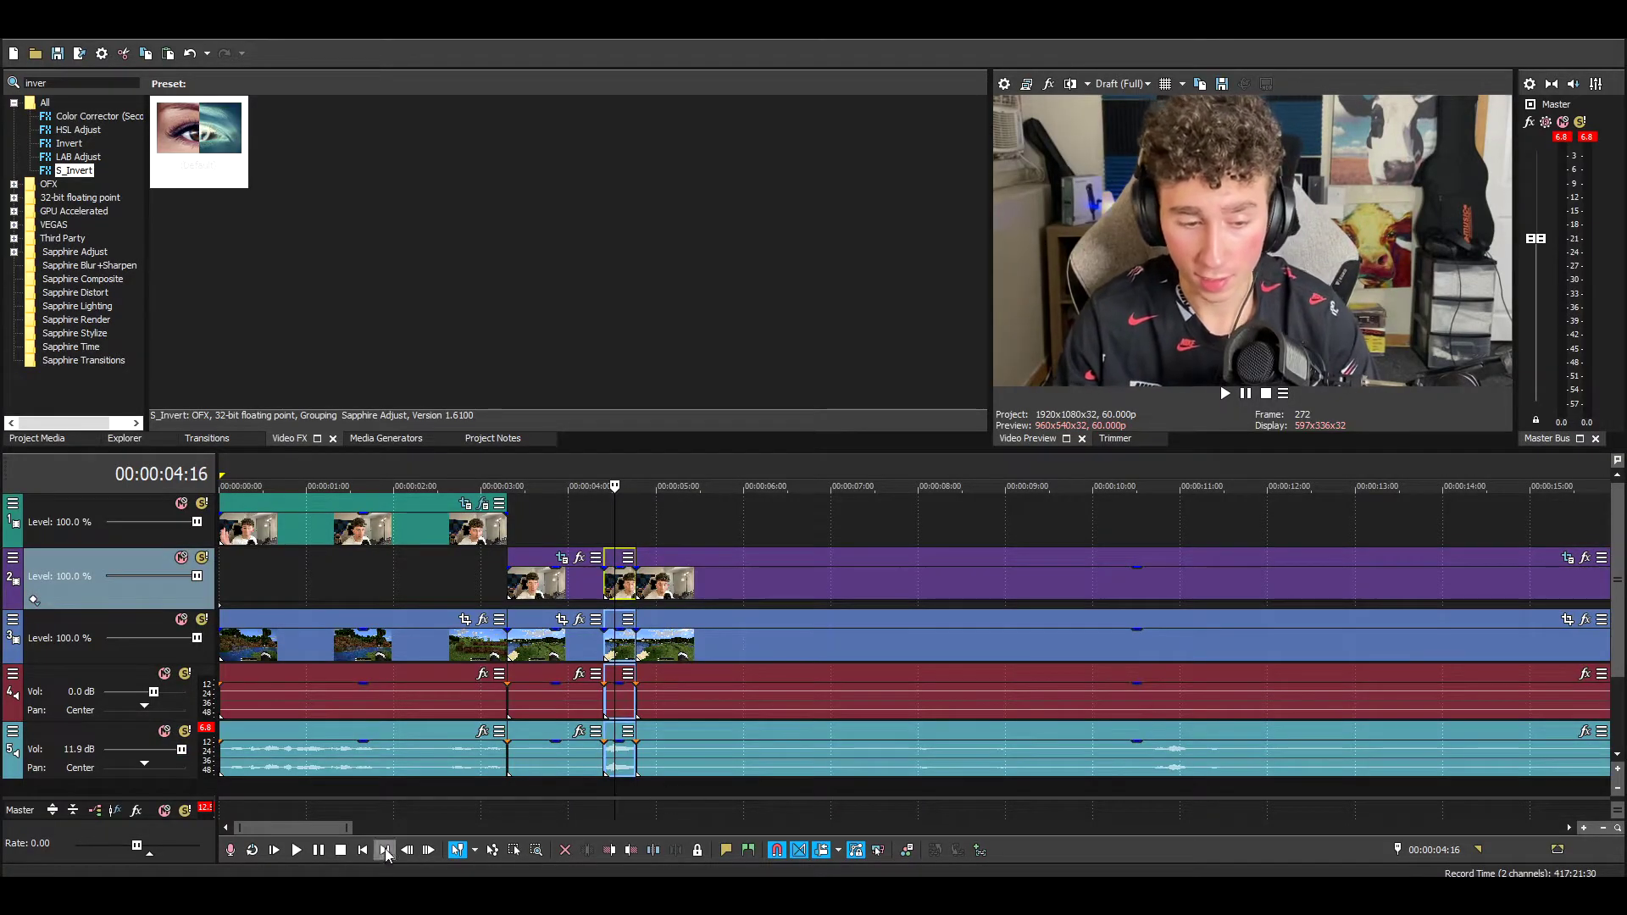
{"action": "scroll", "coordinate": [454, 769], "scroll_direction": "up", "scroll_amount": 5}
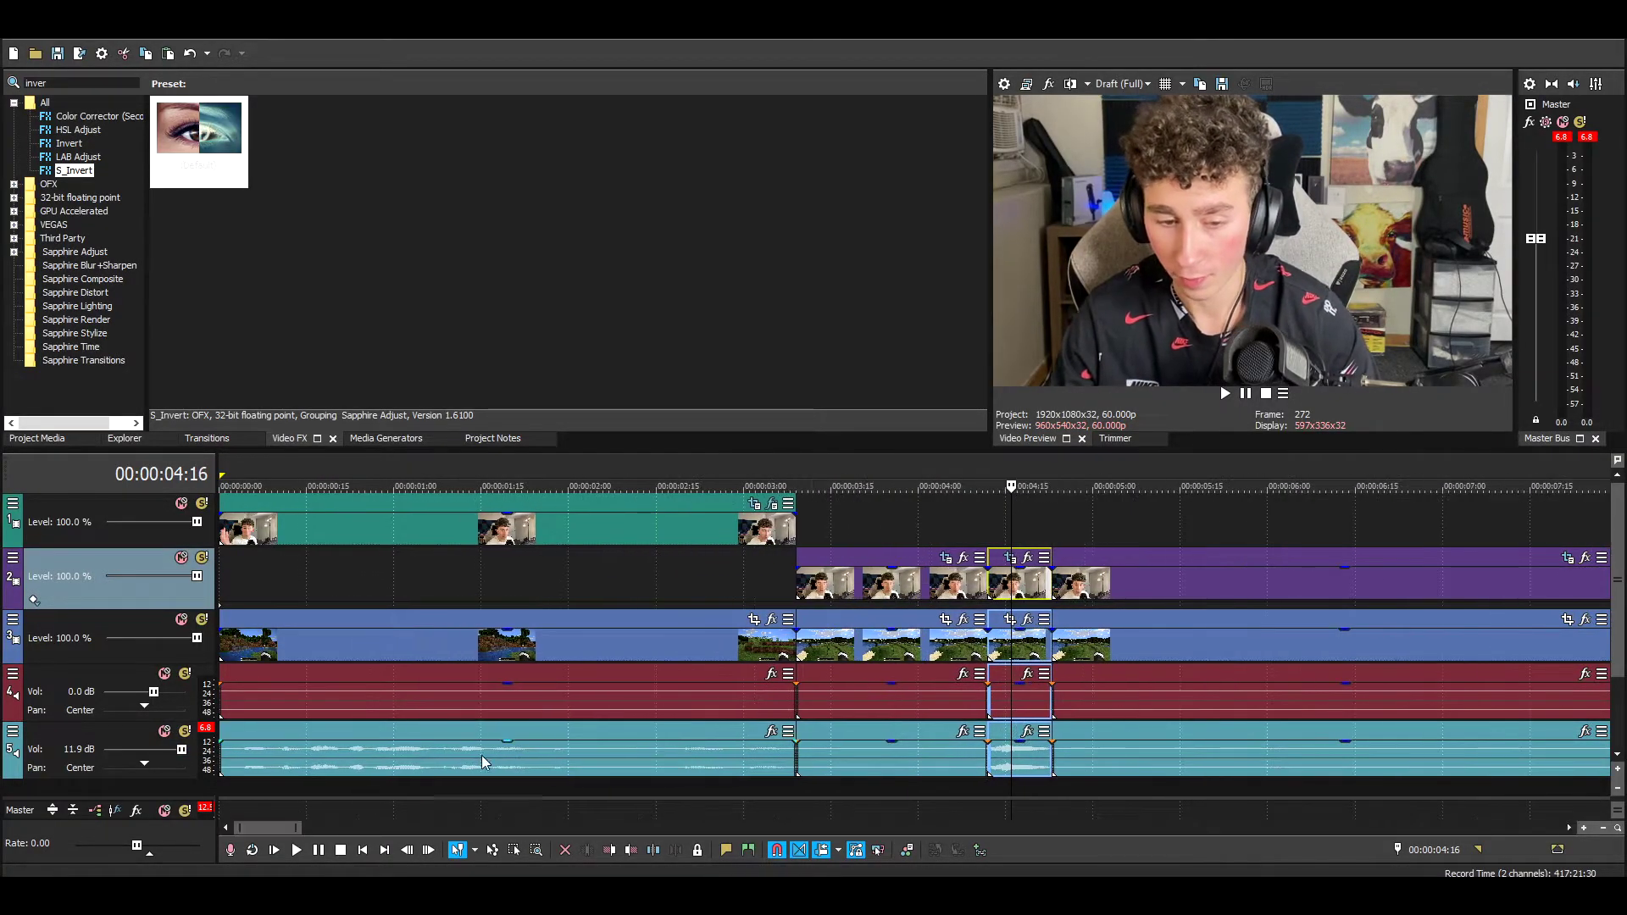
{"action": "scroll", "coordinate": [282, 832], "scroll_direction": "right", "scroll_amount": 4}
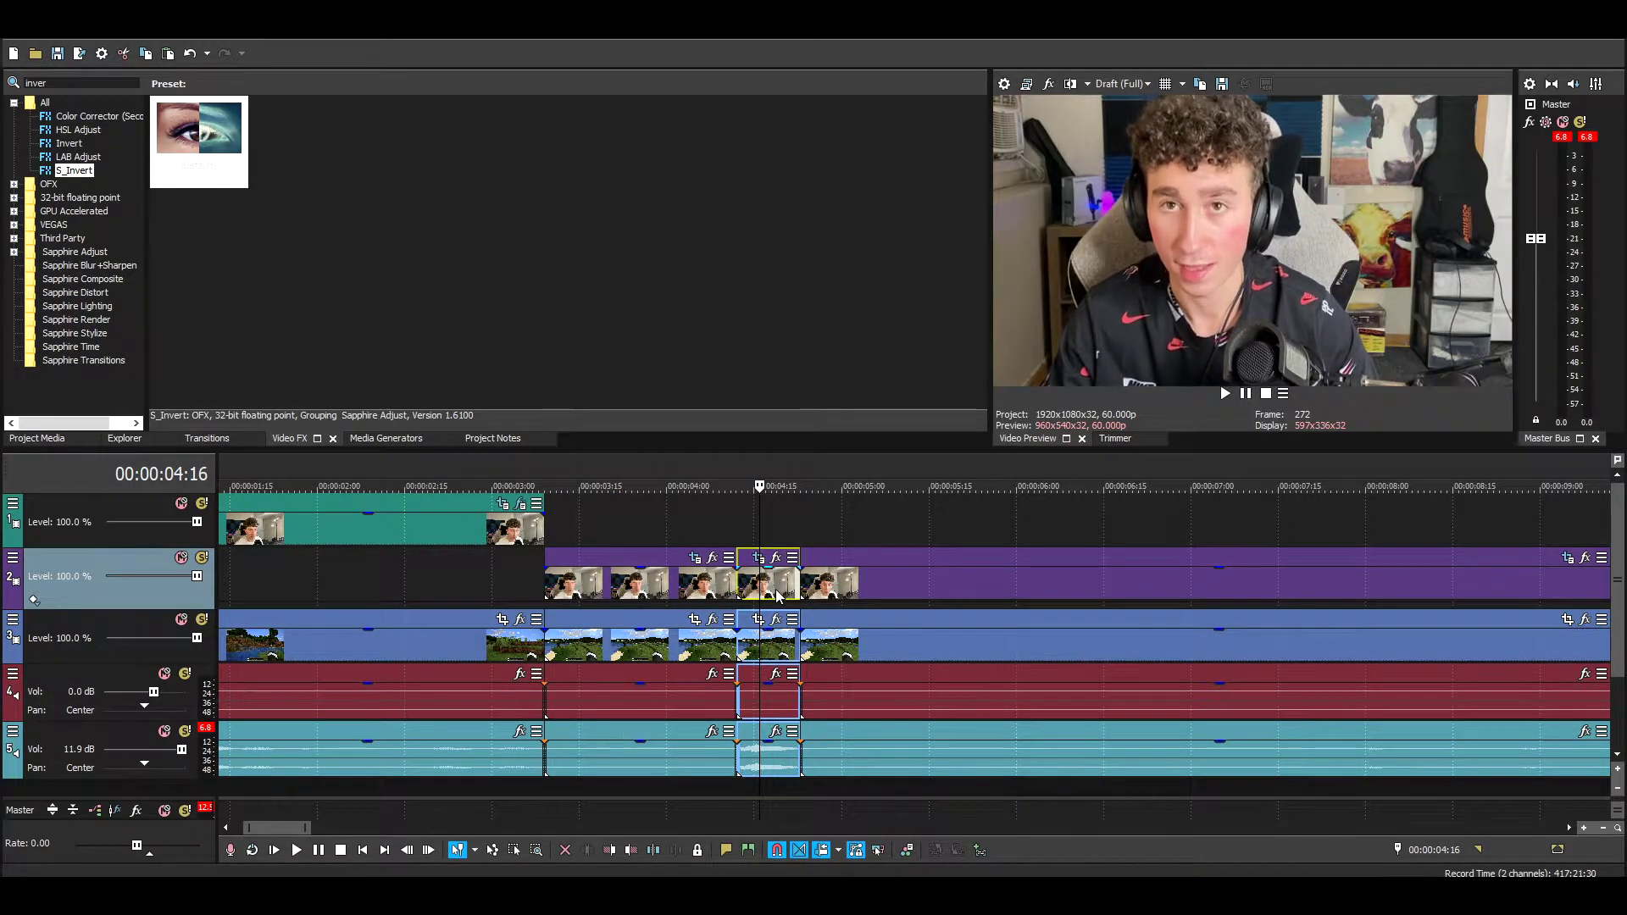
{"action": "left_click_drag", "start_coordinate": [750, 566], "coordinate": [748, 529]}
Step: Restore the short top-track facecam piece's Pan/Crop to the full 1,920 by 1,080 frame
{"action": "left_click", "coordinate": [759, 503]}
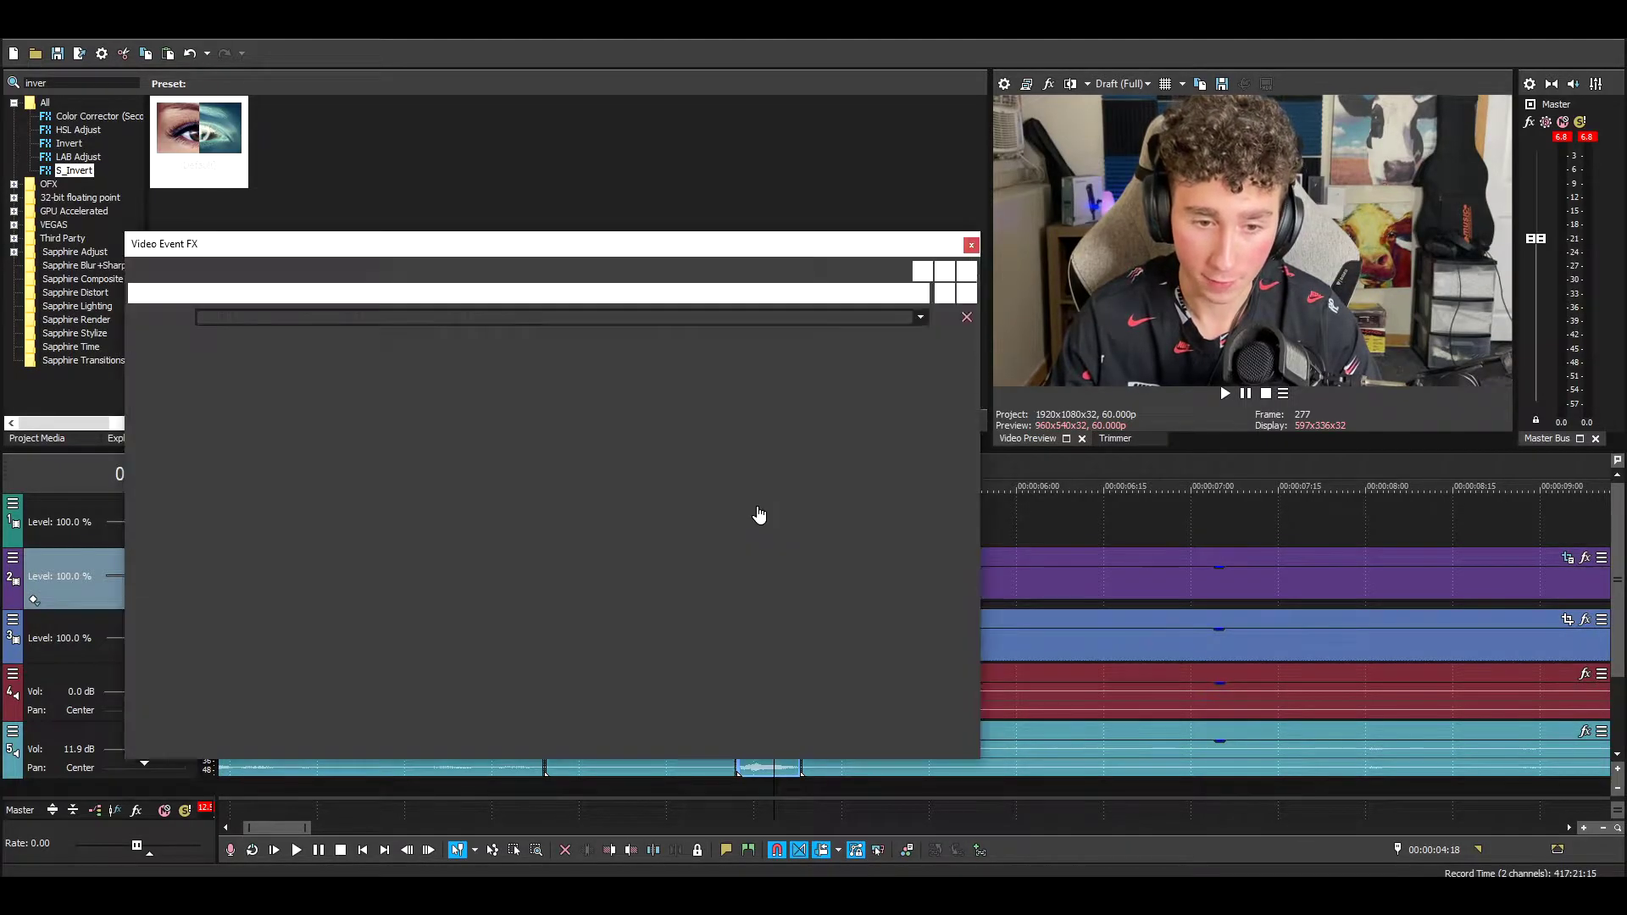
{"action": "right_click", "coordinate": [699, 515]}
{"action": "left_click", "coordinate": [765, 525]}
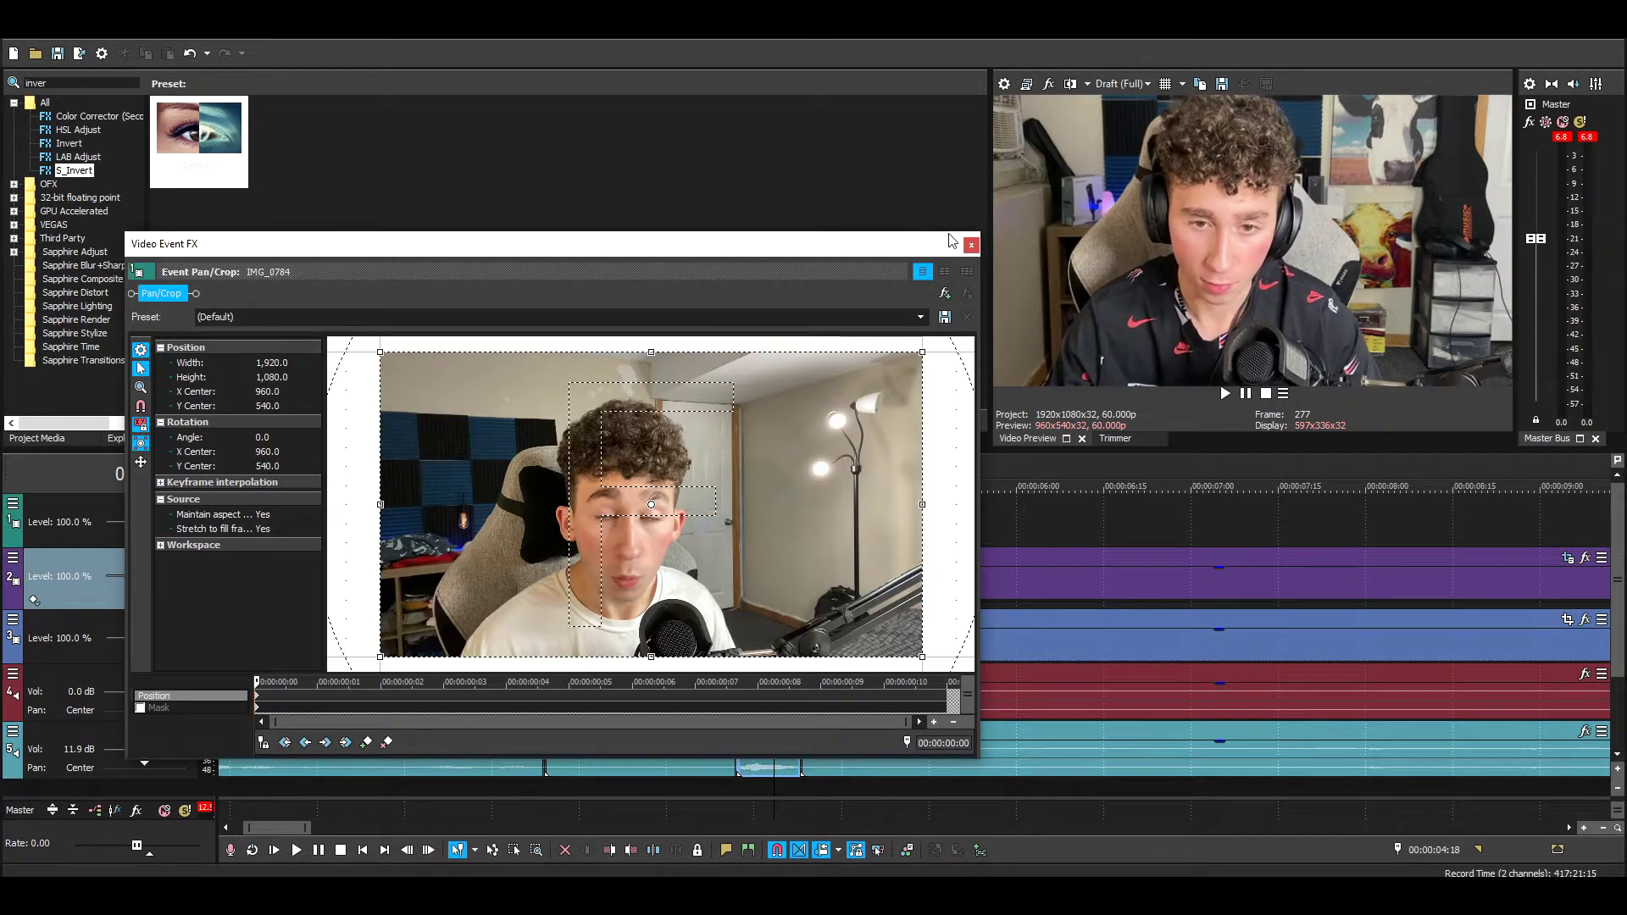
{"action": "left_click", "coordinate": [971, 245]}
Step: Apply the Swirl preset Maximum Swirl, Clockwise to the short top-track facecam piece, reducing its amount to about 0.13 and adjusting its center
{"action": "left_click", "coordinate": [492, 536]}
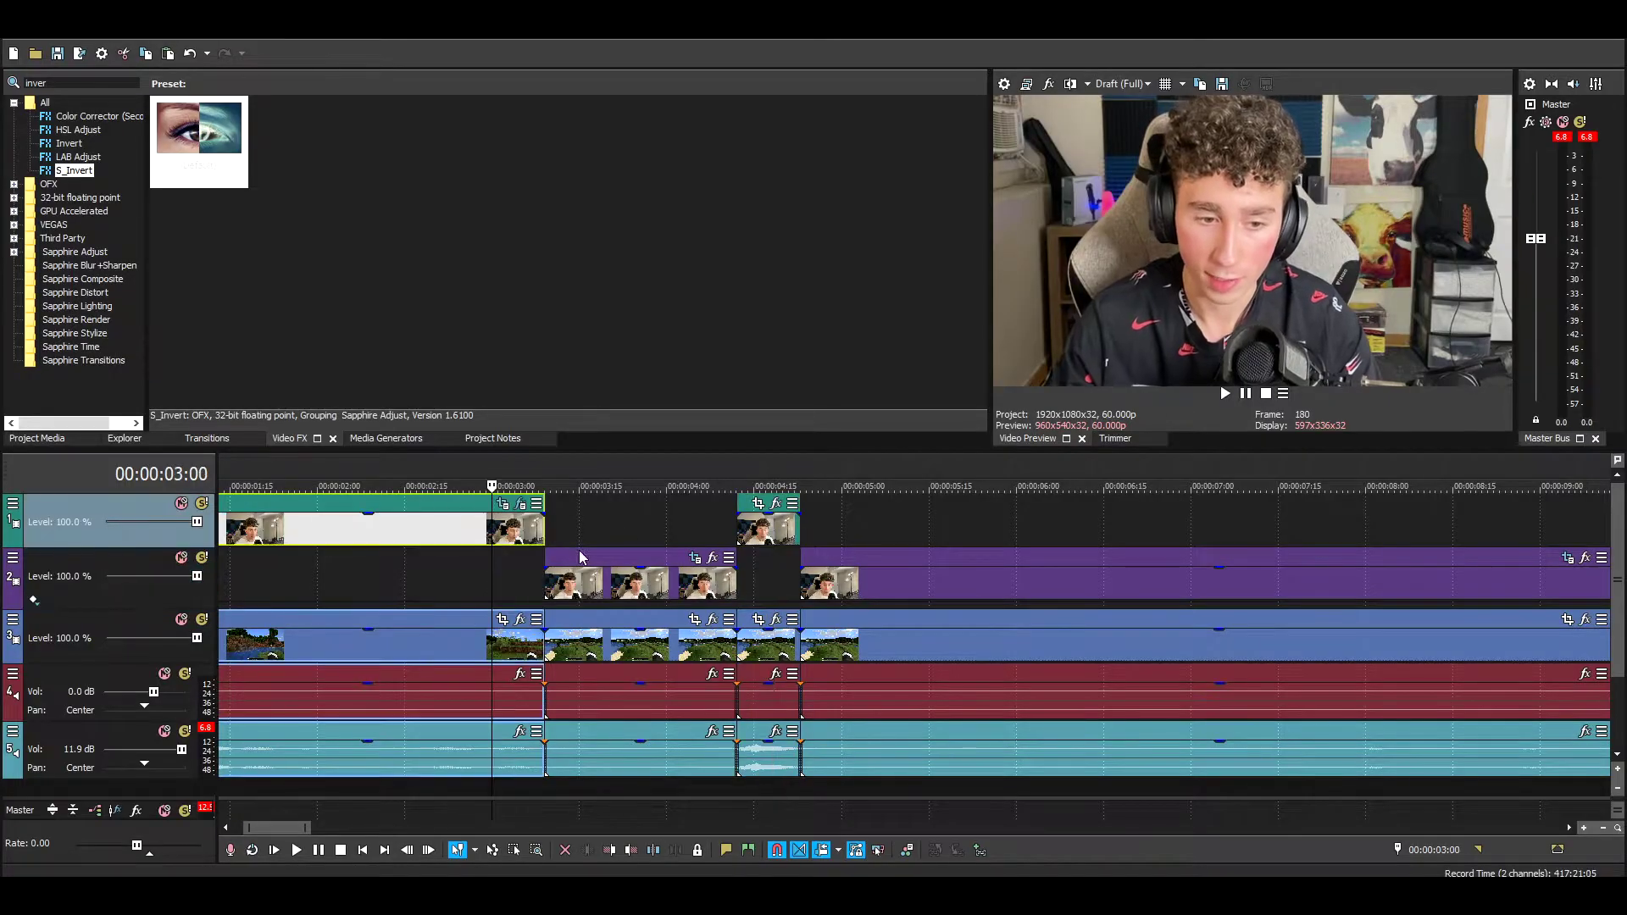
{"action": "left_click_drag", "start_coordinate": [68, 83], "coordinate": [2, 92]}
{"action": "key", "text": "BackSpace"}
{"action": "type", "text": "swir"}
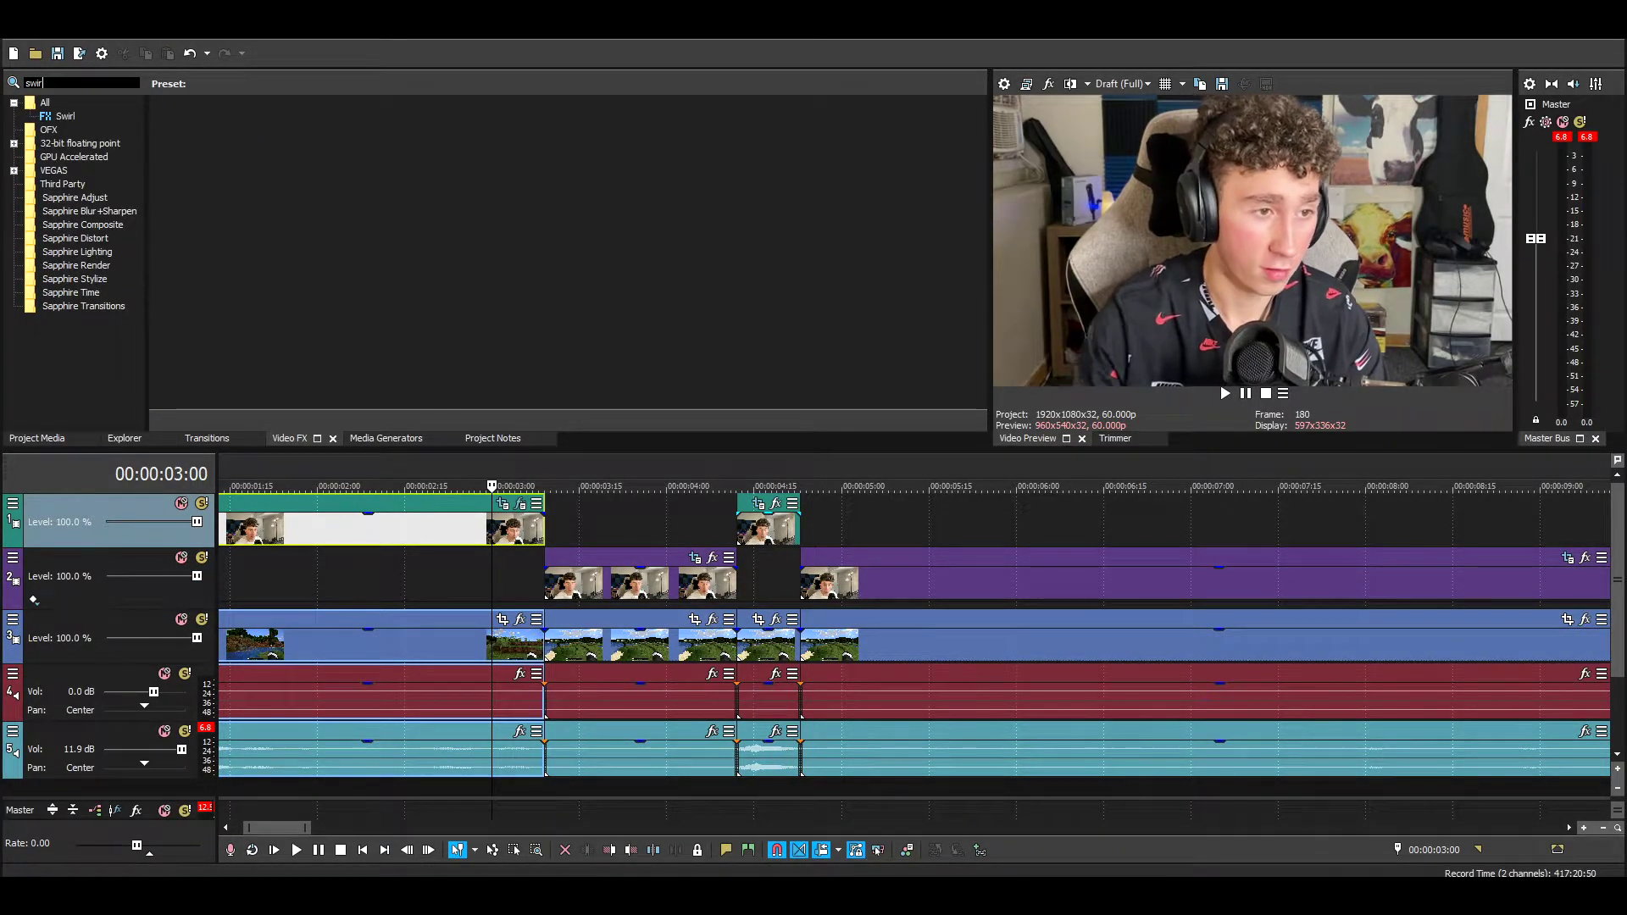
{"action": "left_click", "coordinate": [66, 116]}
{"action": "left_click_drag", "start_coordinate": [200, 153], "coordinate": [572, 365]}
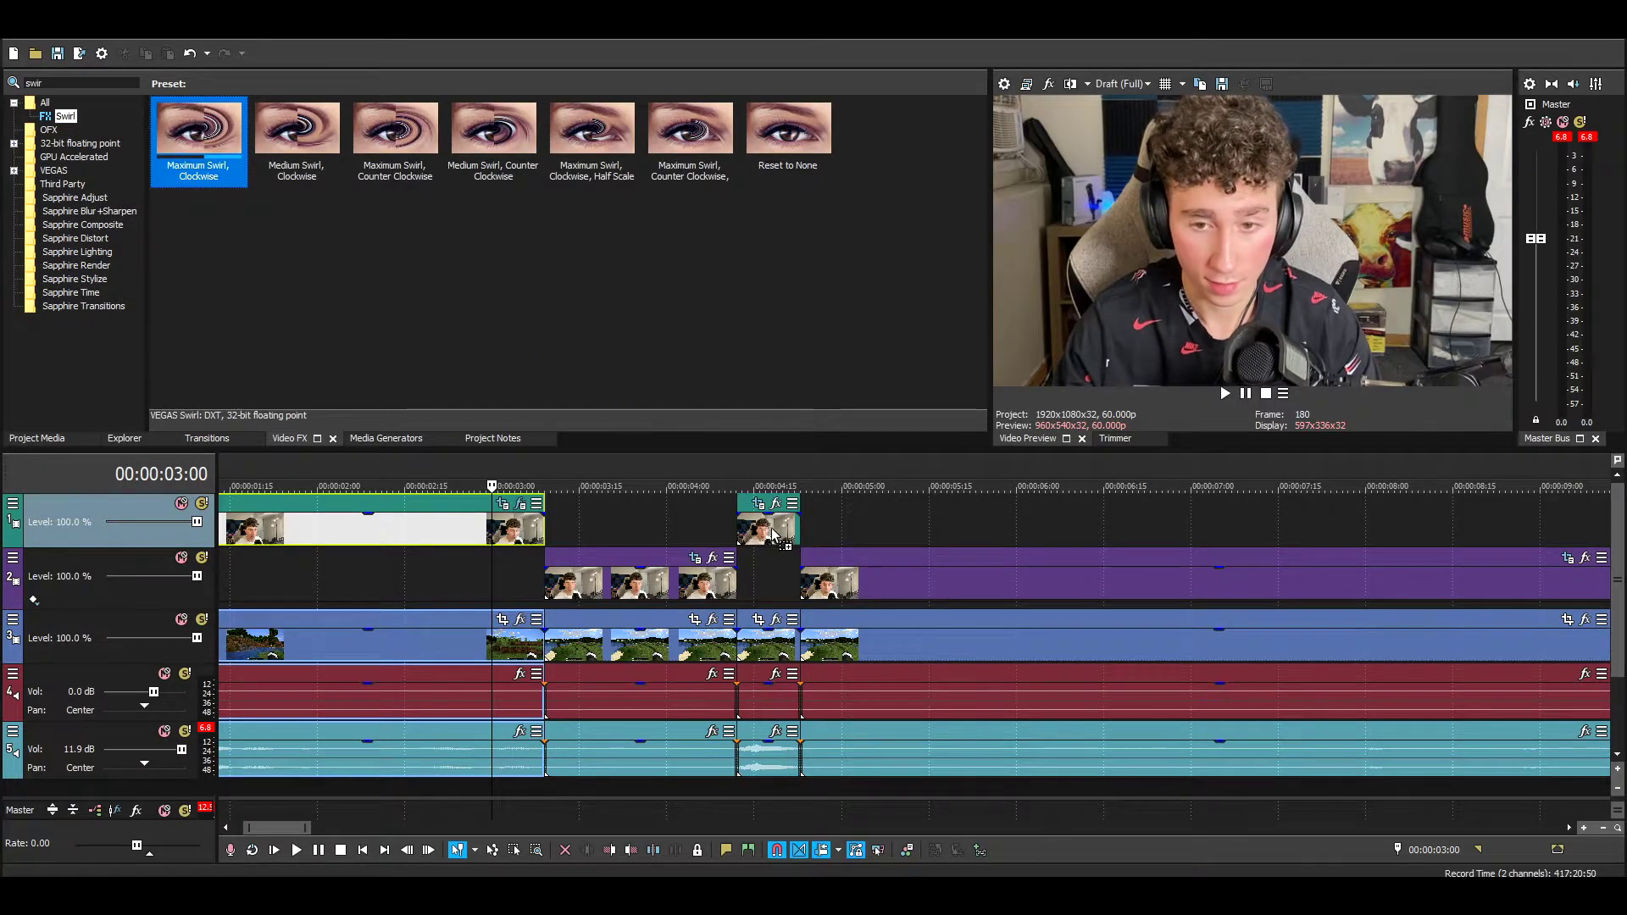
{"action": "left_click_drag", "start_coordinate": [774, 534], "coordinate": [775, 534]}
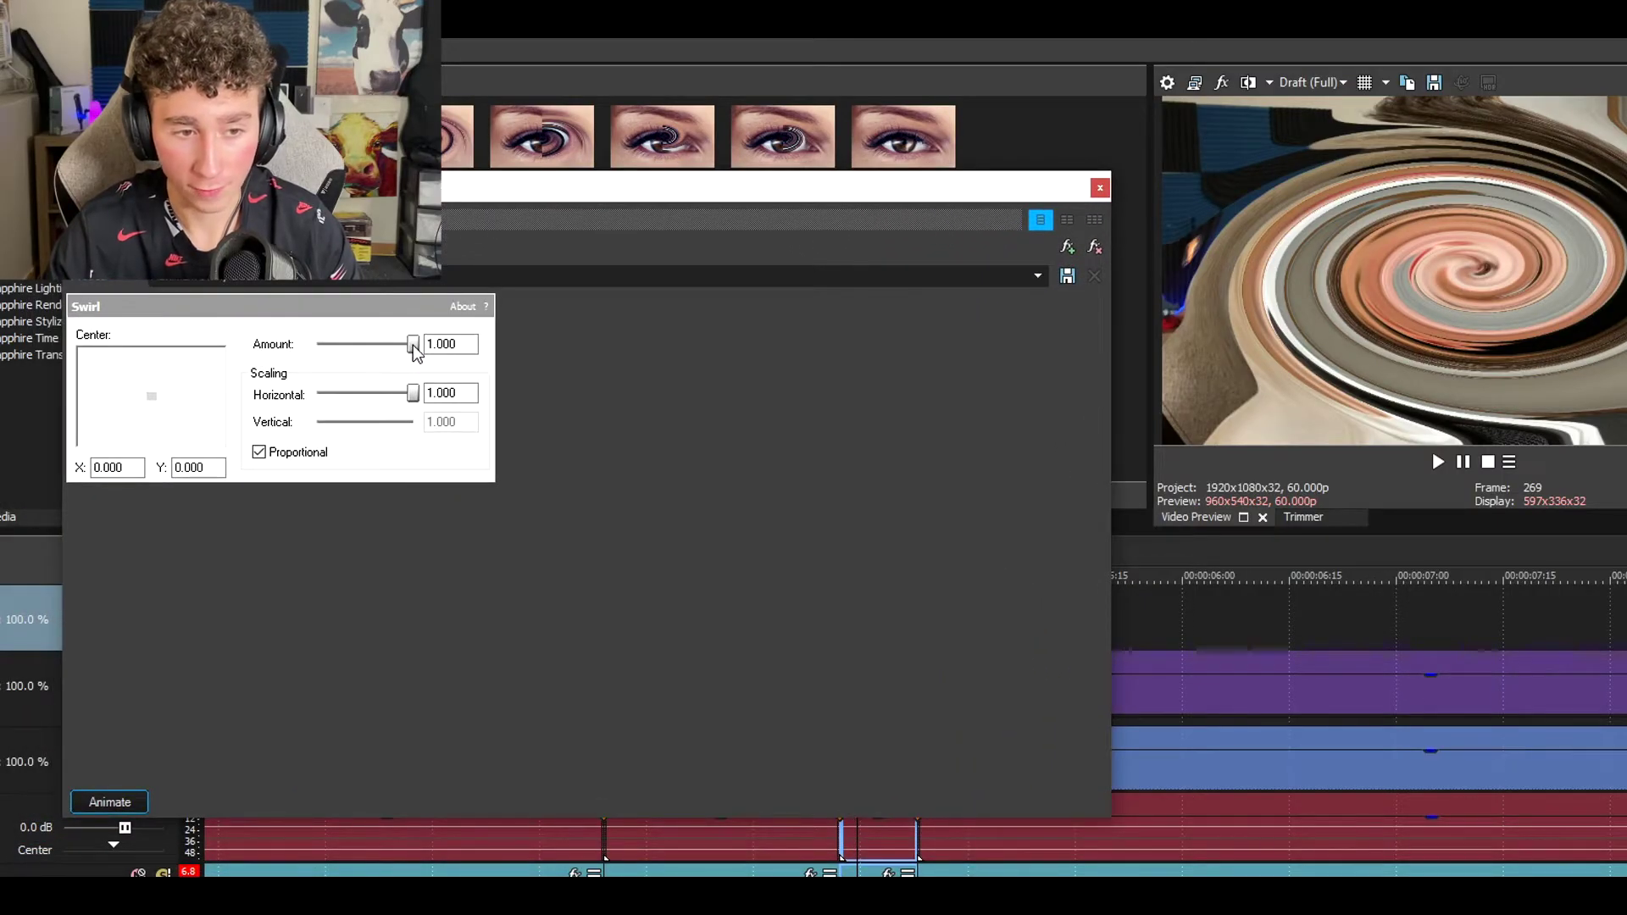
{"action": "left_click_drag", "start_coordinate": [414, 346], "coordinate": [372, 356]}
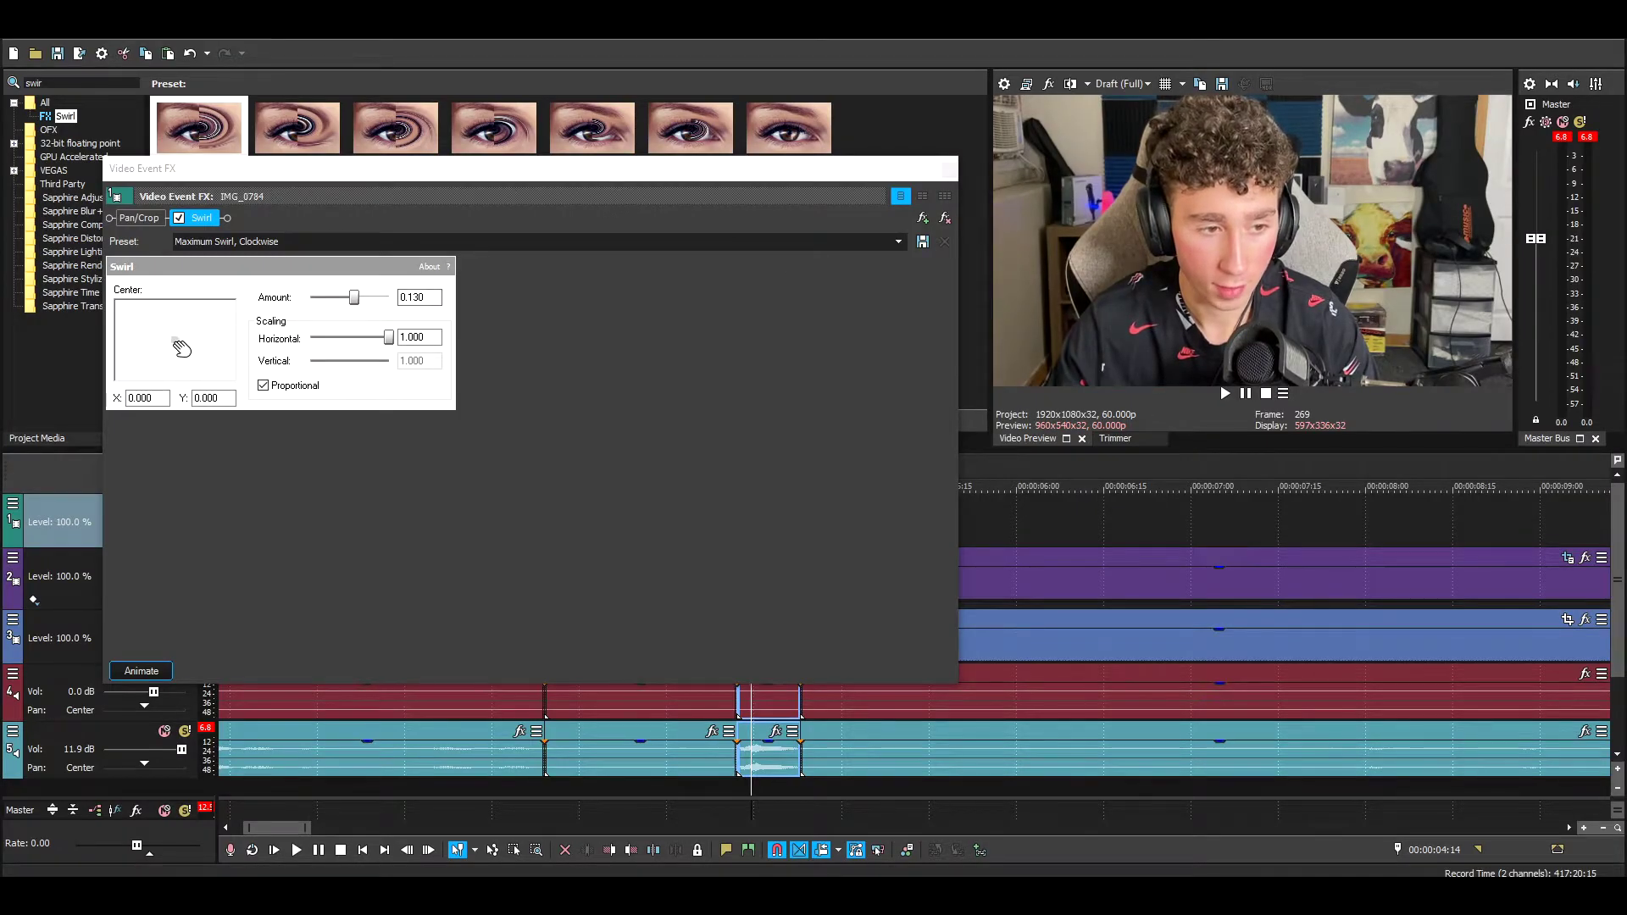
{"action": "left_click_drag", "start_coordinate": [181, 348], "coordinate": [183, 346]}
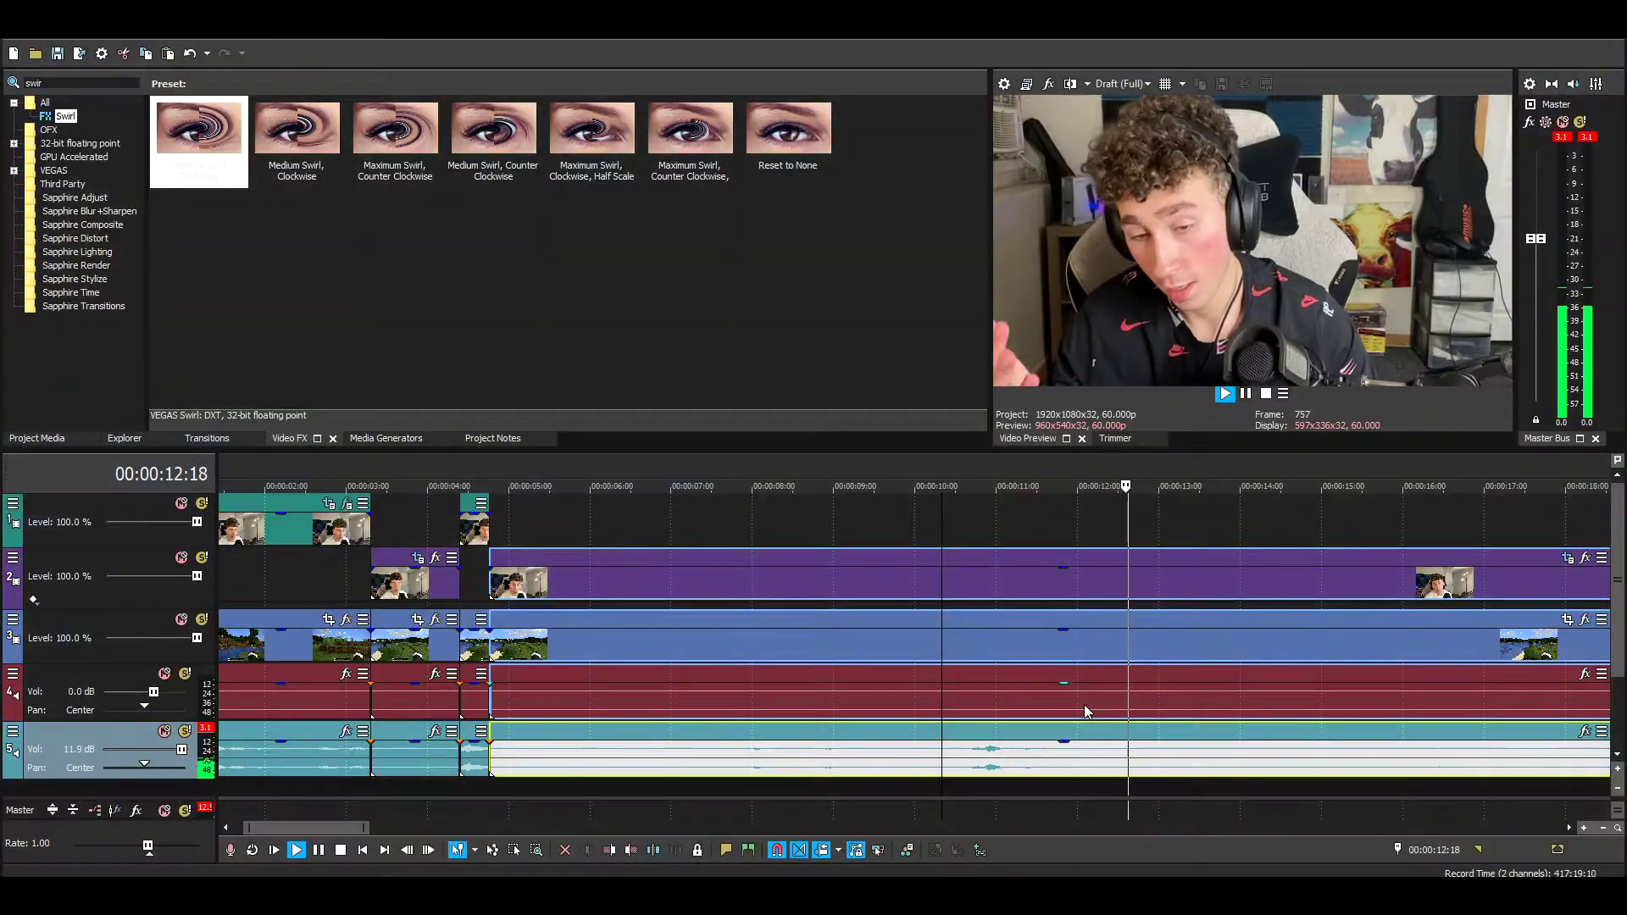
Step: Split the grouped events at 00:00:10:21 and 00:00:11:02 around the next loud moment in the microphone audio
{"action": "key", "text": "space"}
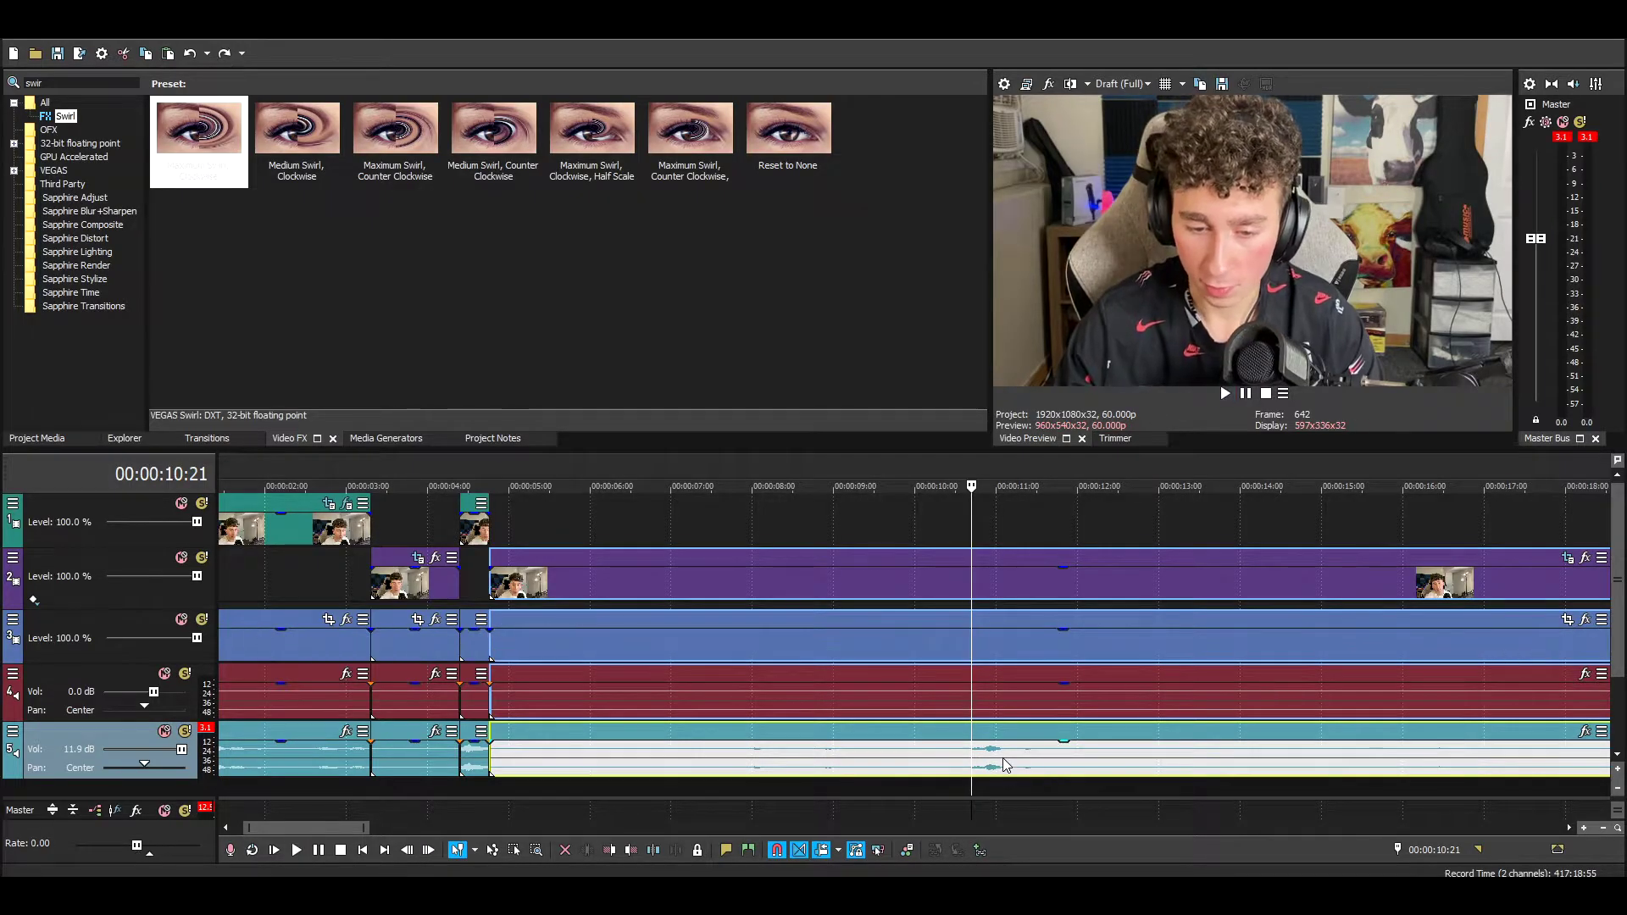
{"action": "key", "text": "s"}
{"action": "left_click", "coordinate": [1003, 762]}
{"action": "key", "text": "s"}
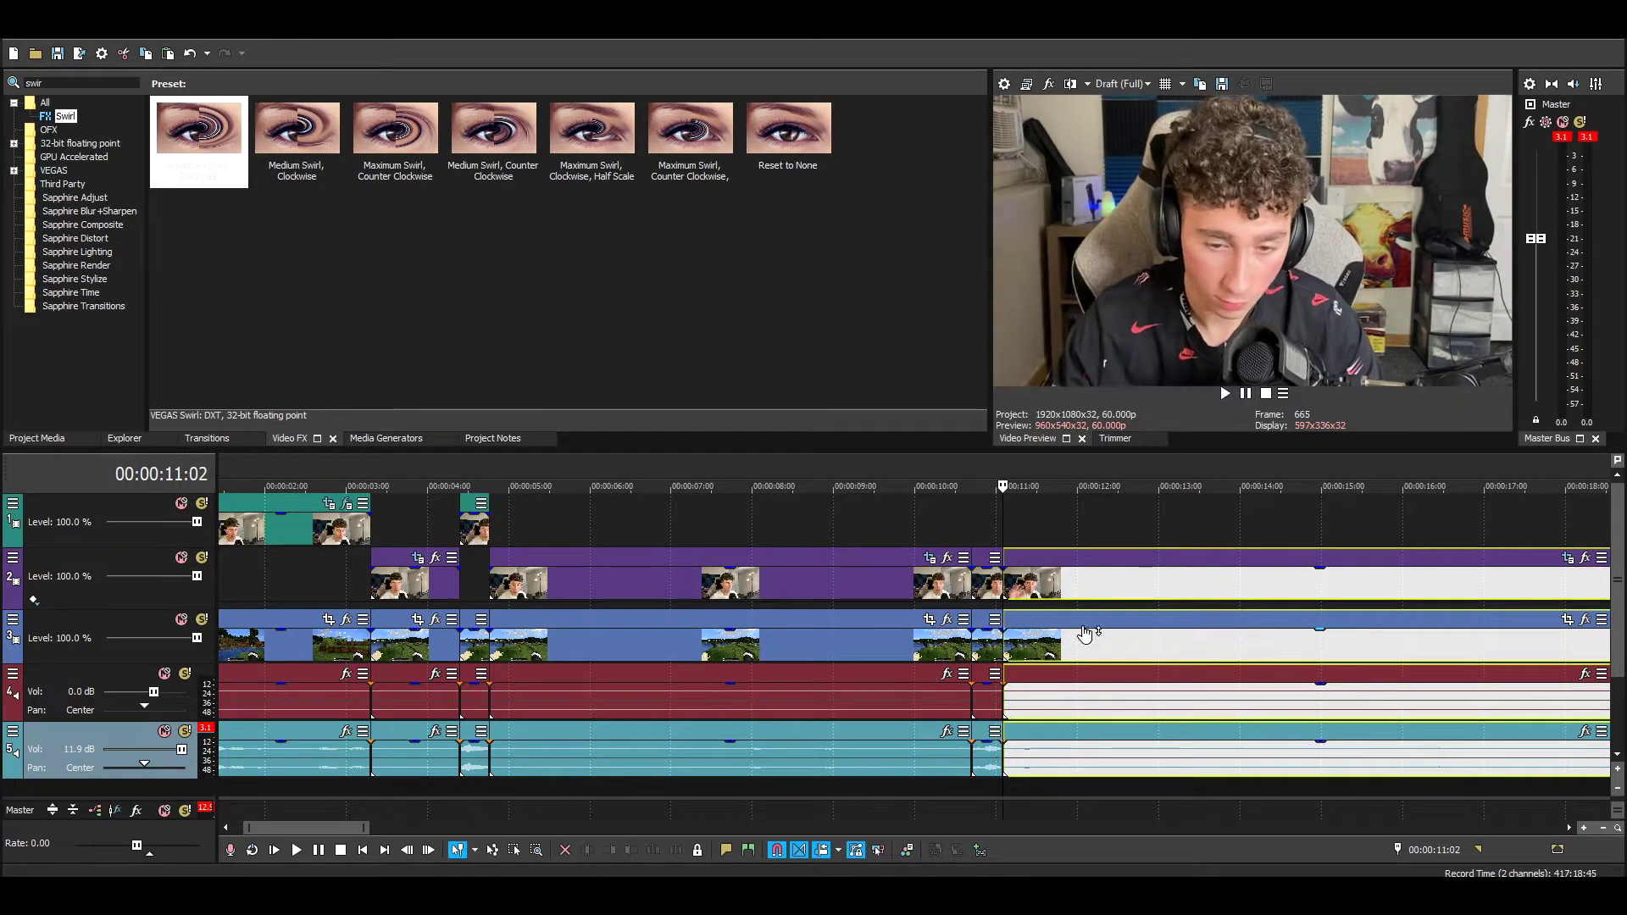
Step: Move the short facecam piece between 00:00:10:21 and 00:00:11:02 up to the top video track and restore it to full frame
{"action": "left_click", "coordinate": [985, 593]}
{"action": "left_click_drag", "start_coordinate": [995, 585], "coordinate": [995, 515]}
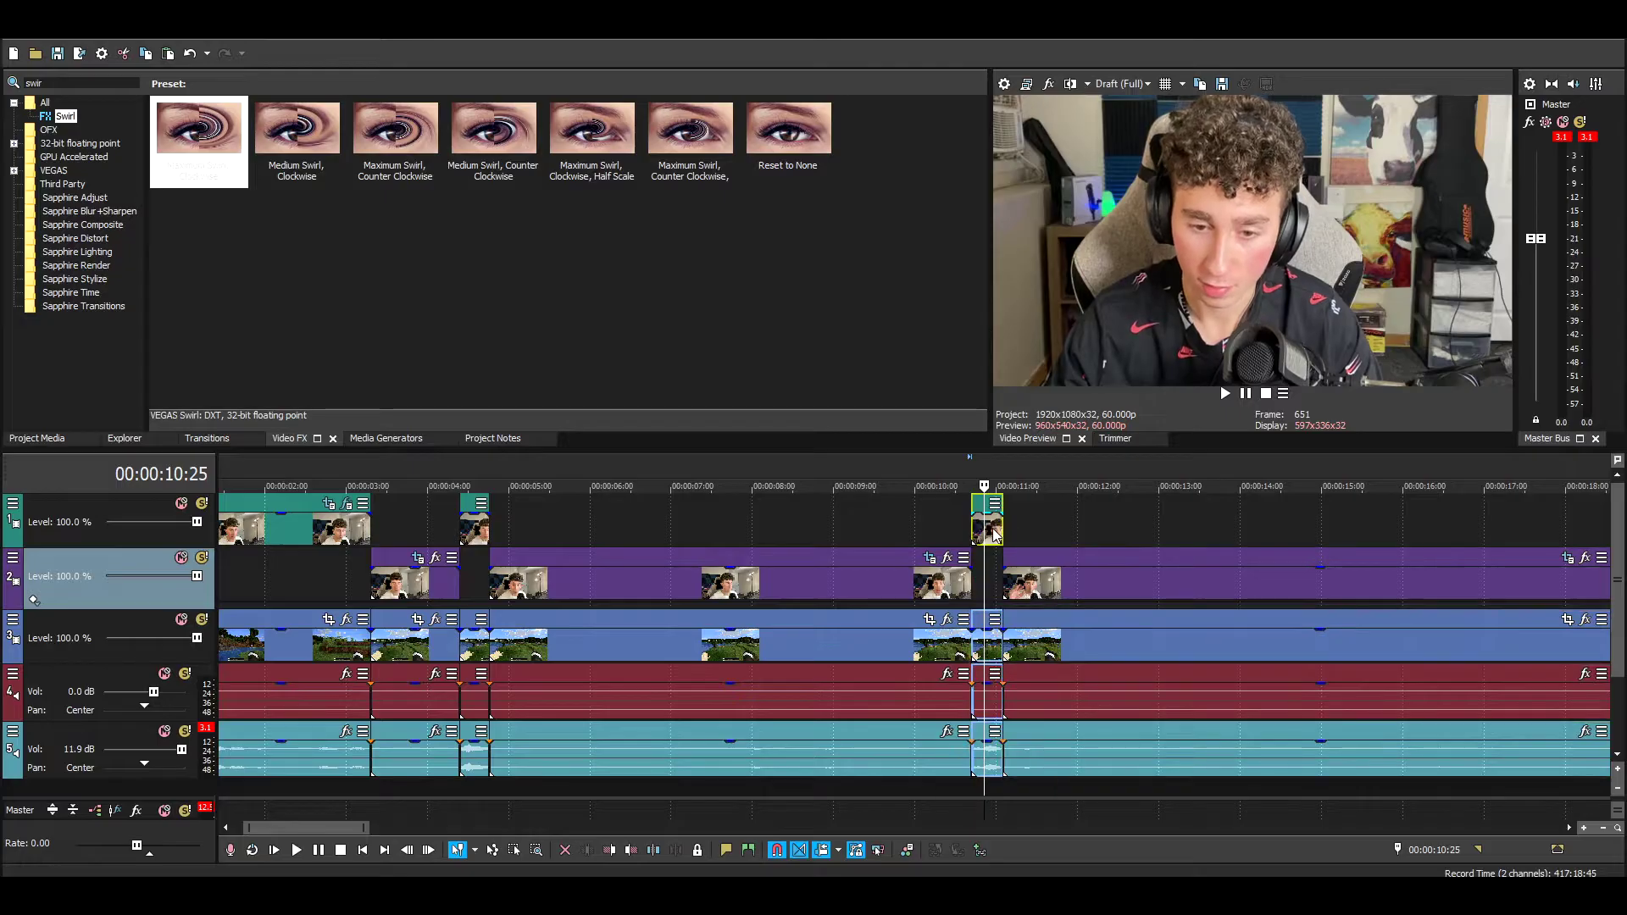
{"action": "left_click", "coordinate": [996, 505]}
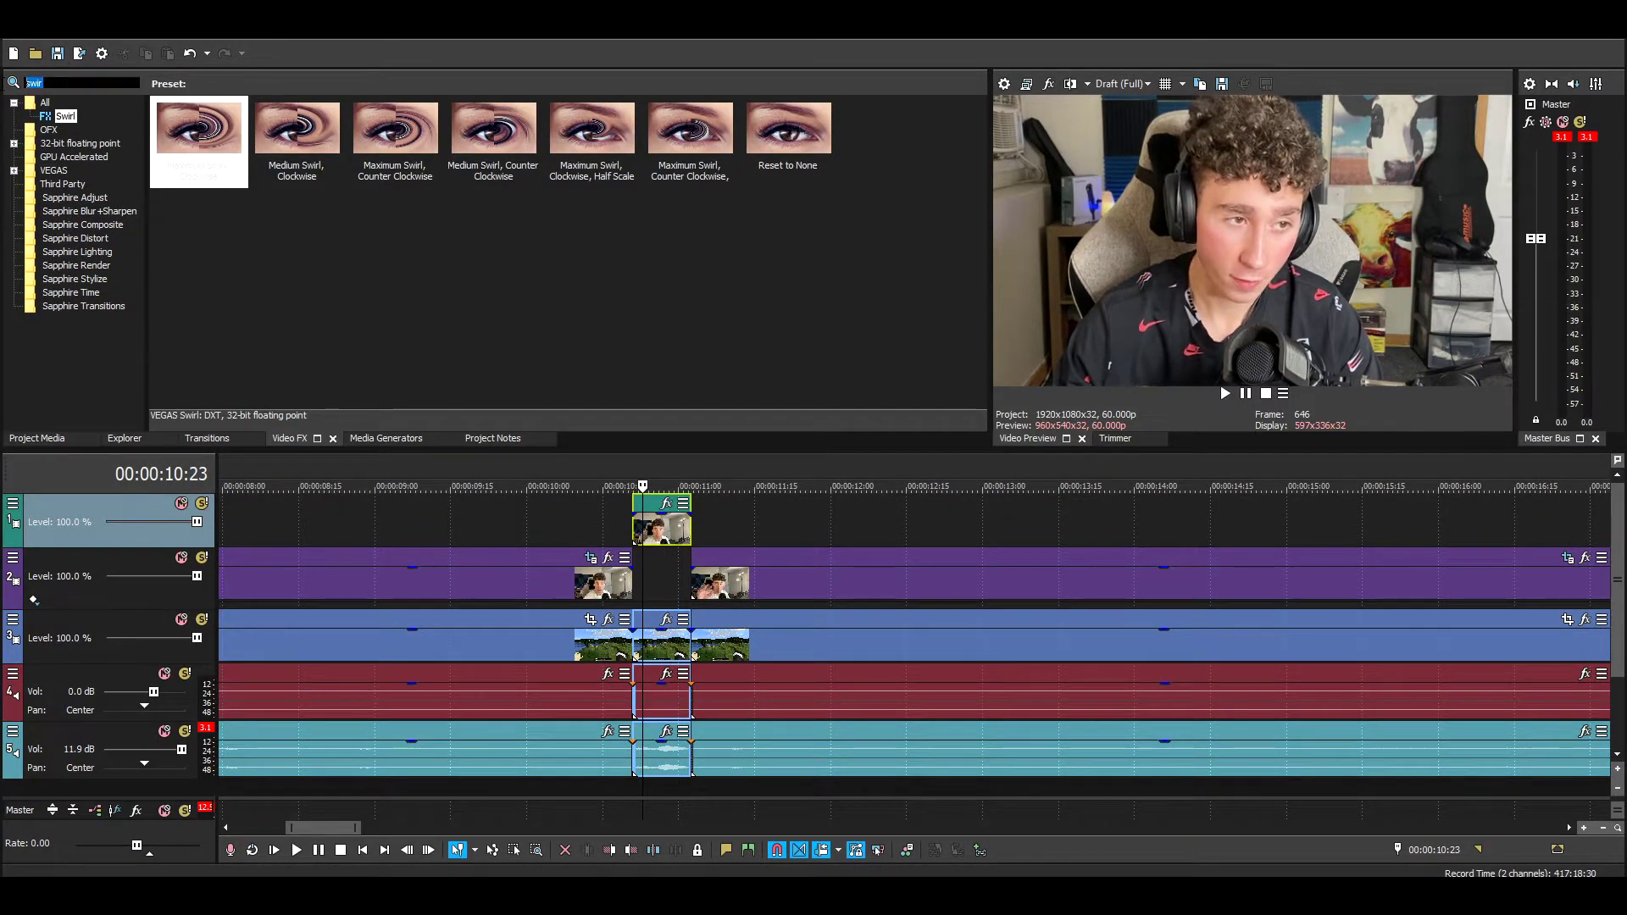
Step: Apply the default Spherize effect to the new top-track piece, with center 0.472, 0.509 and amount 0.510, and preview it
{"action": "type", "text": "sph"}
{"action": "left_click_drag", "start_coordinate": [198, 131], "coordinate": [671, 527]}
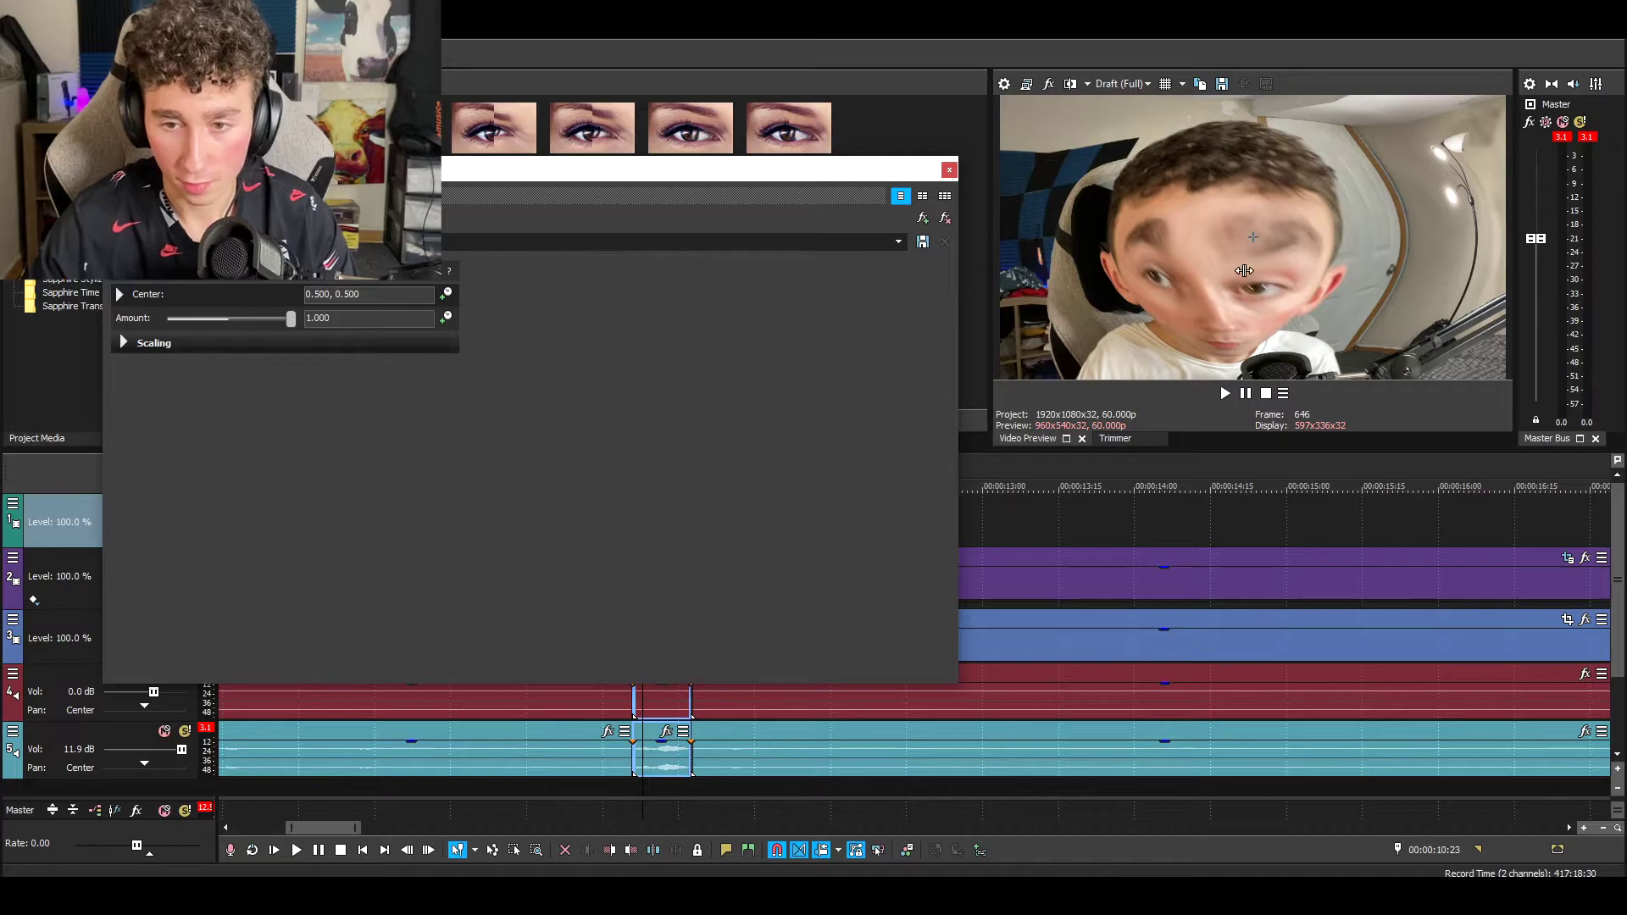
{"action": "mouse_move", "coordinate": [1252, 244]}
{"action": "left_mouse_down"}
{"action": "mouse_move", "coordinate": [1243, 138]}
{"action": "mouse_move", "coordinate": [1240, 274]}
{"action": "mouse_move", "coordinate": [1224, 242]}
{"action": "left_mouse_up"}
{"action": "left_click_drag", "start_coordinate": [291, 319], "coordinate": [258, 323]}
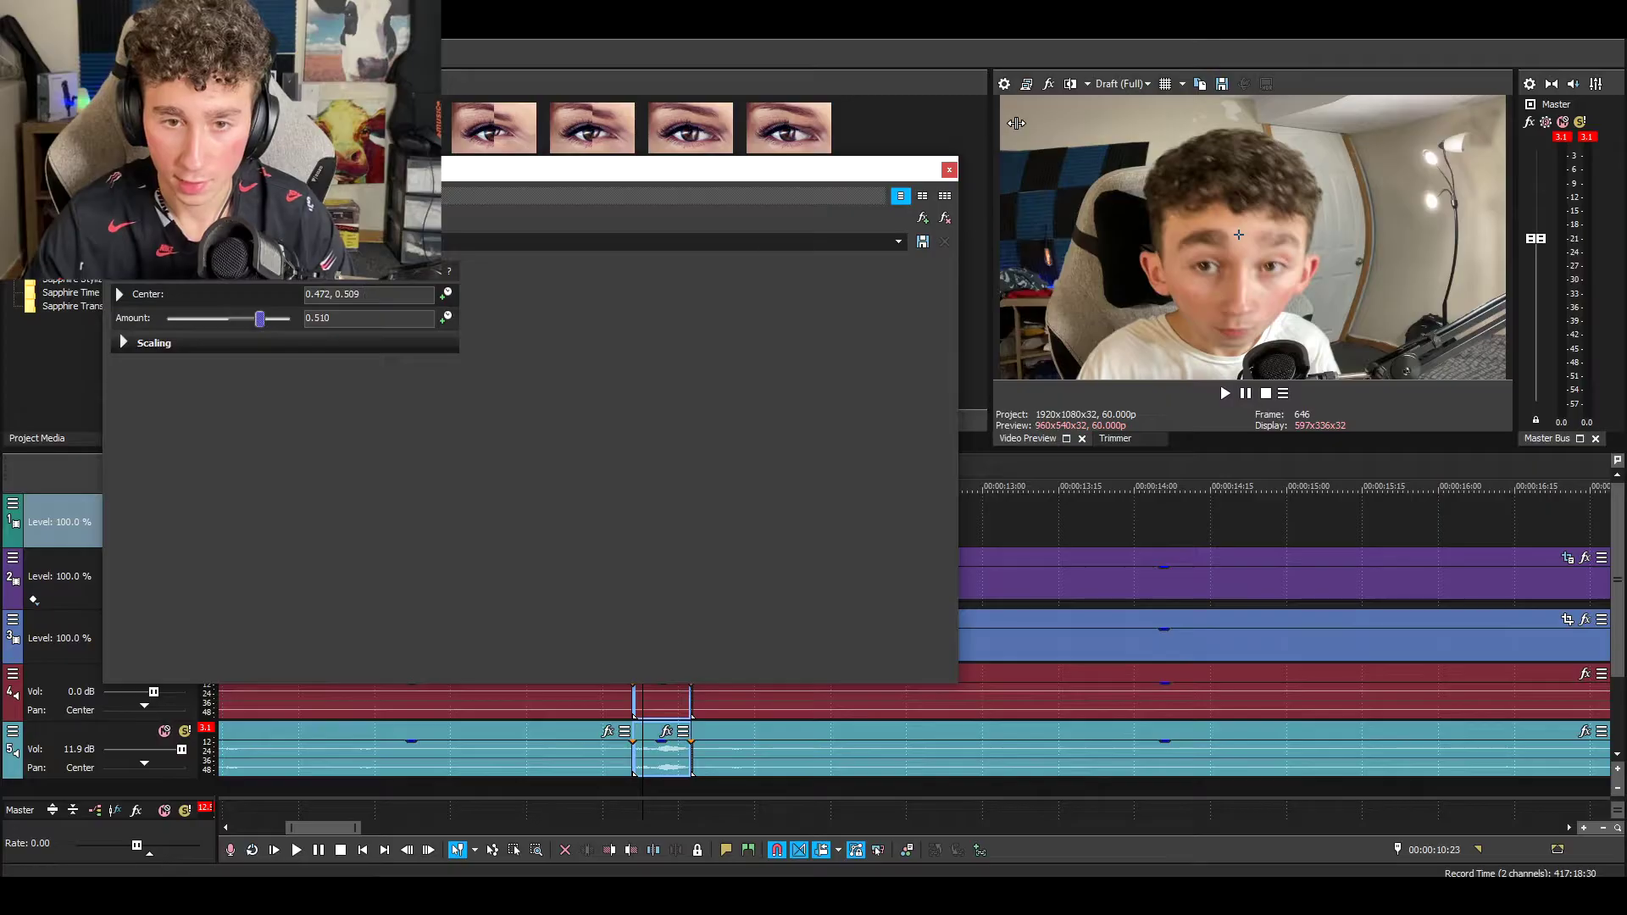
{"action": "left_click", "coordinate": [949, 170]}
{"action": "key", "text": "space"}
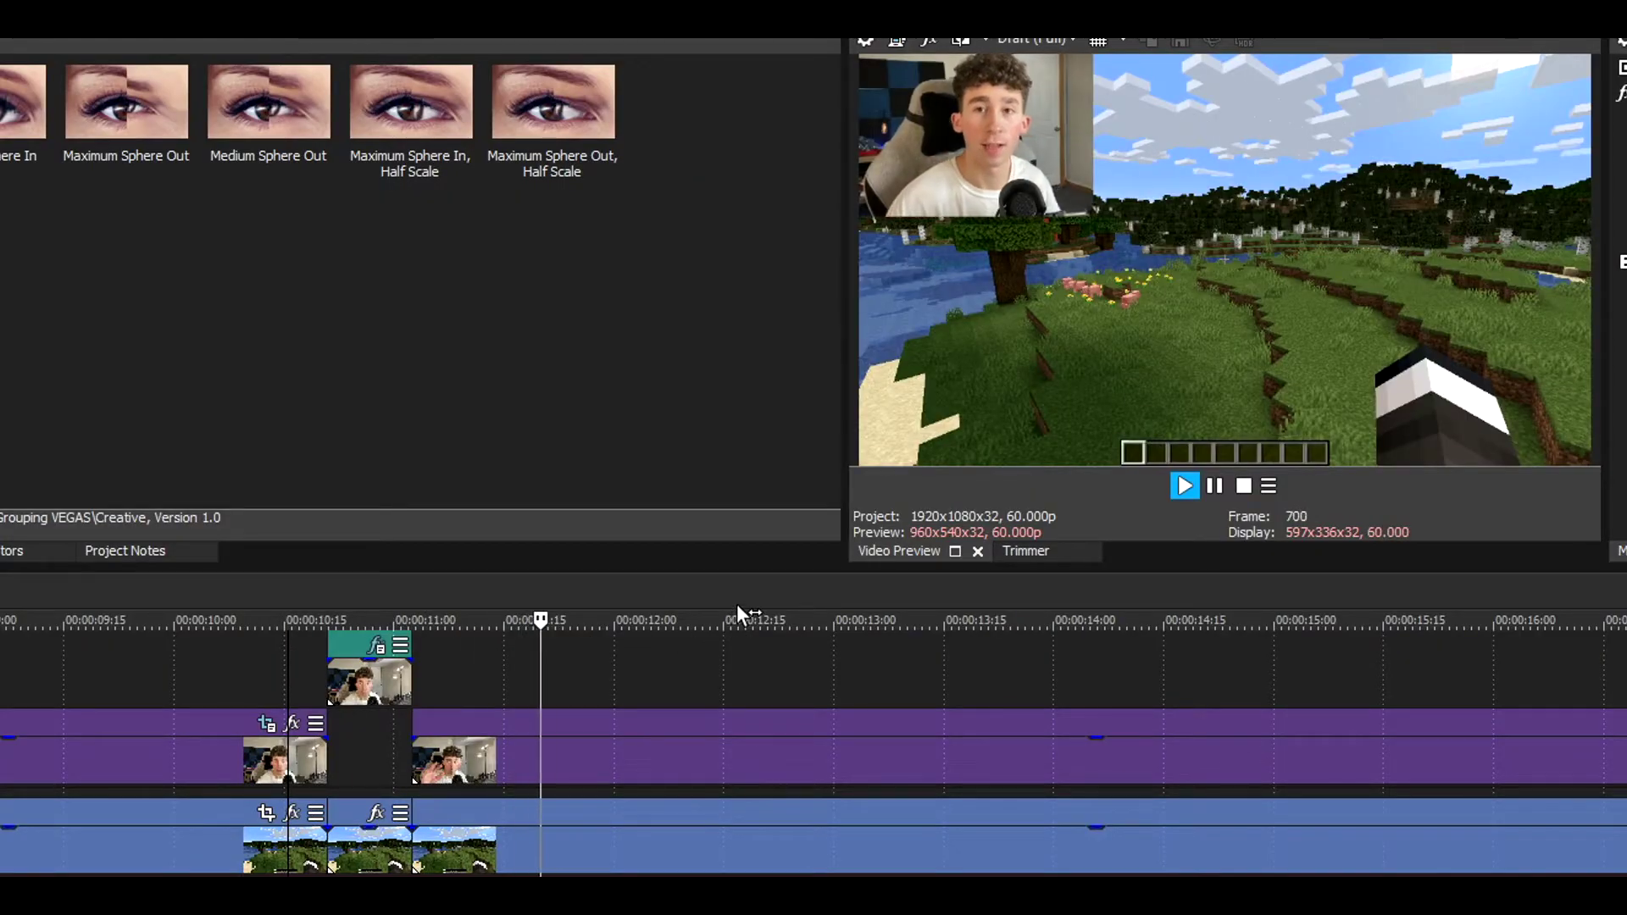
{"action": "key", "text": "space"}
{"action": "left_click_drag", "start_coordinate": [336, 838], "coordinate": [297, 833]}
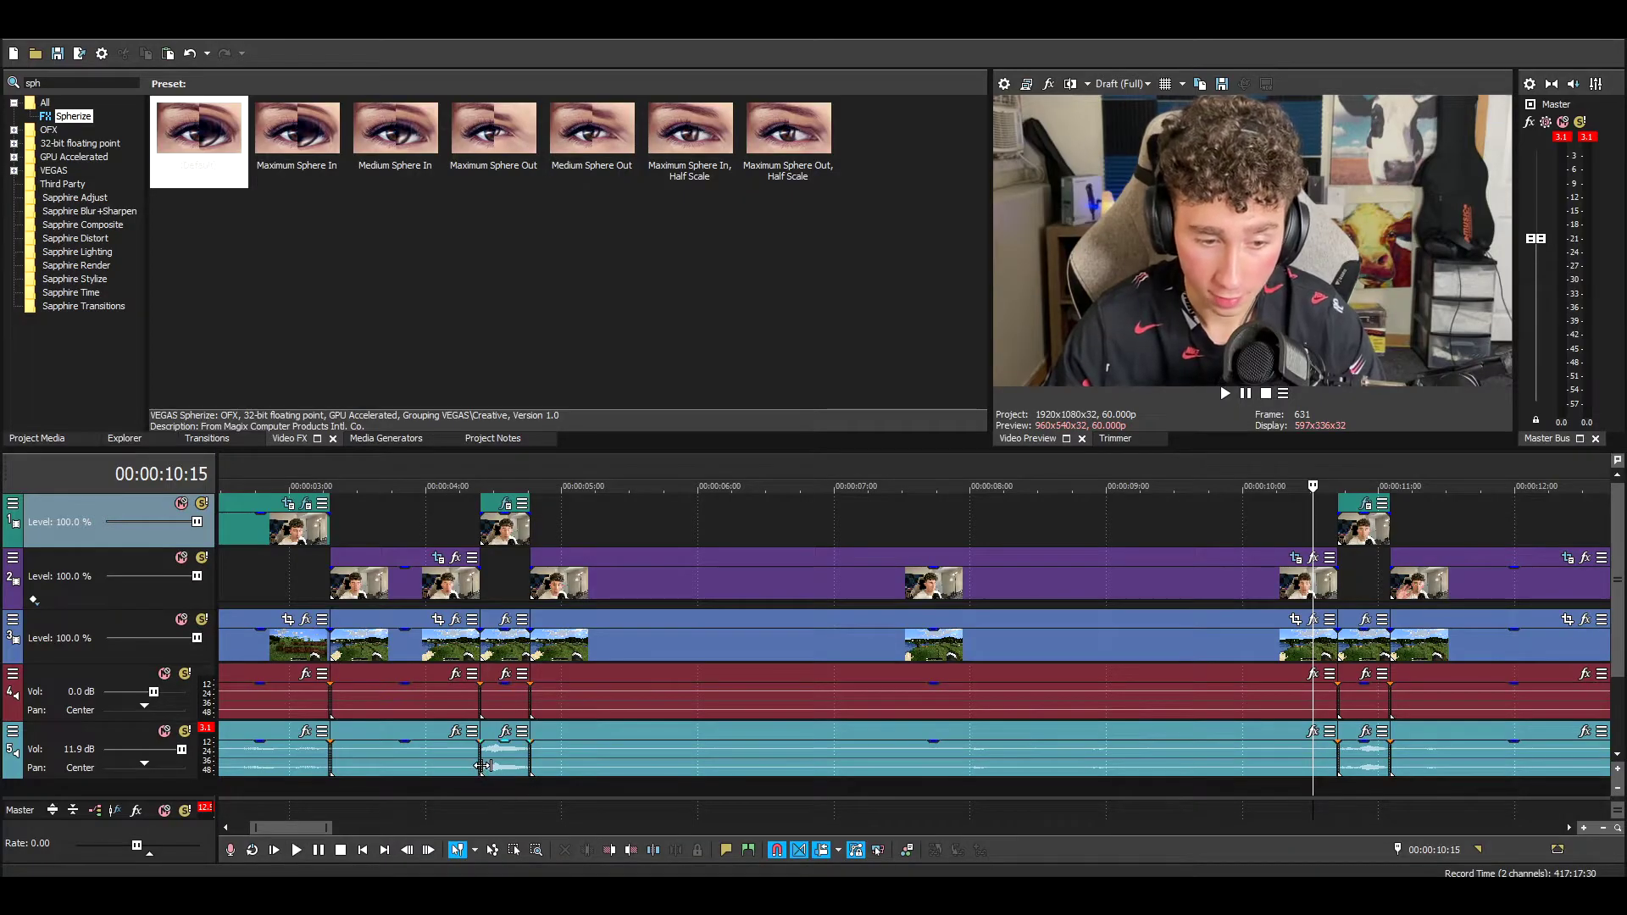
{"action": "left_click", "coordinate": [482, 767]}
{"action": "scroll", "coordinate": [483, 763], "scroll_direction": "down", "scroll_amount": 1}
{"action": "left_click_drag", "start_coordinate": [672, 765], "coordinate": [432, 795]}
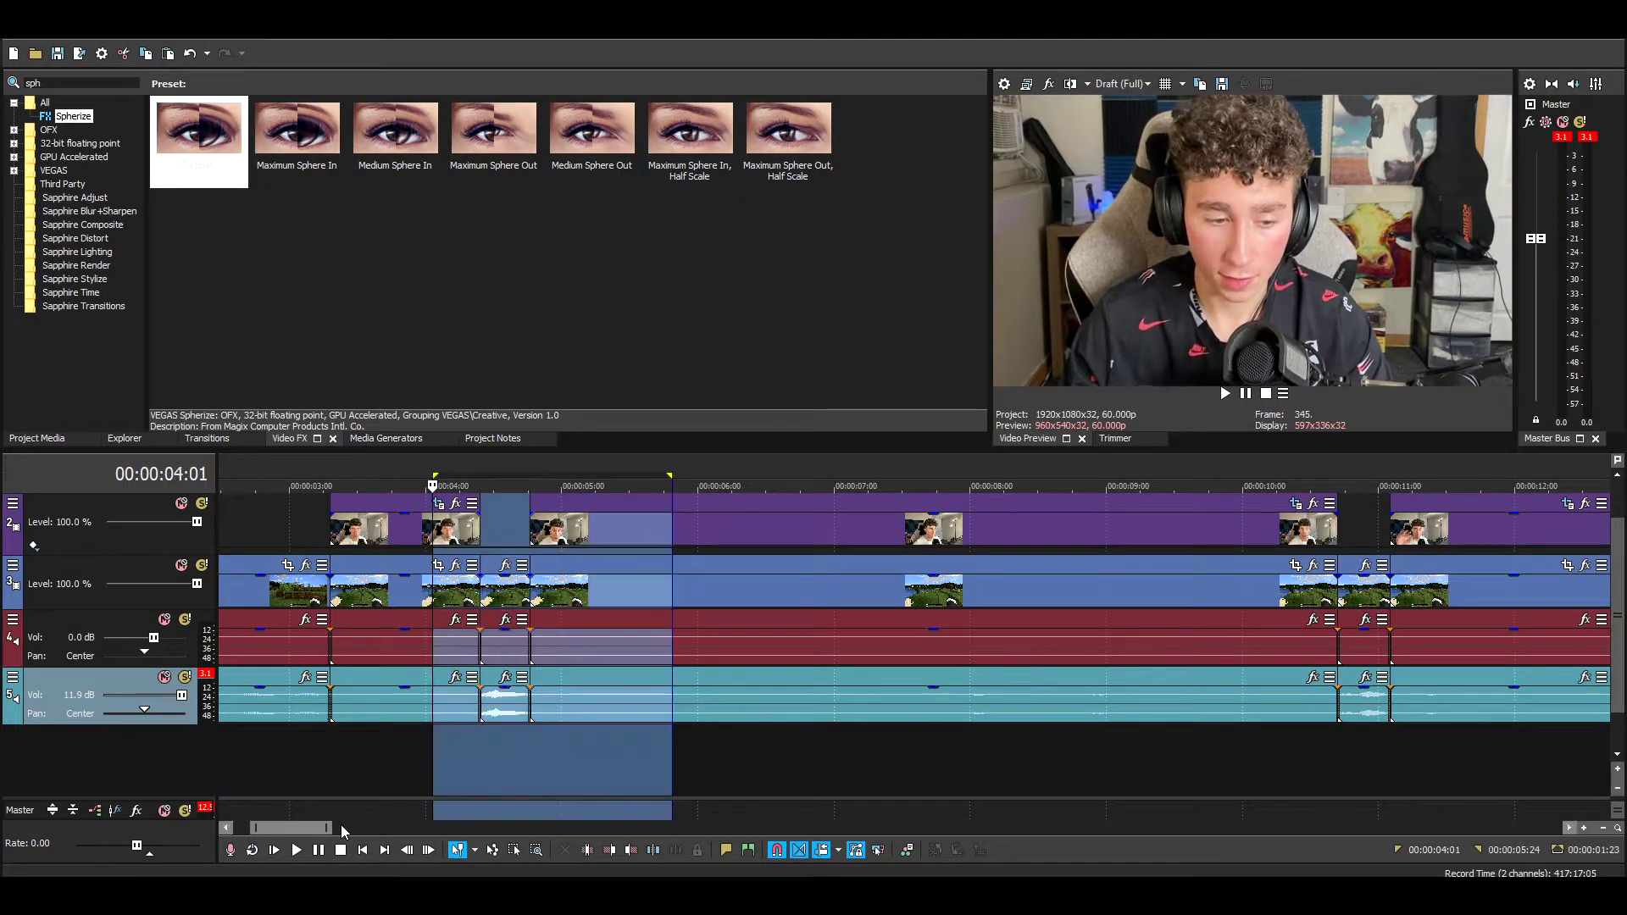
{"action": "left_click", "coordinate": [473, 768]}
Step: Add the Vibrato audio effect to the microphone piece between 00:00:04:12 and 00:00:04:23 and play back that section
{"action": "left_click", "coordinate": [500, 705]}
{"action": "scroll", "coordinate": [501, 704], "scroll_direction": "up", "scroll_amount": 2}
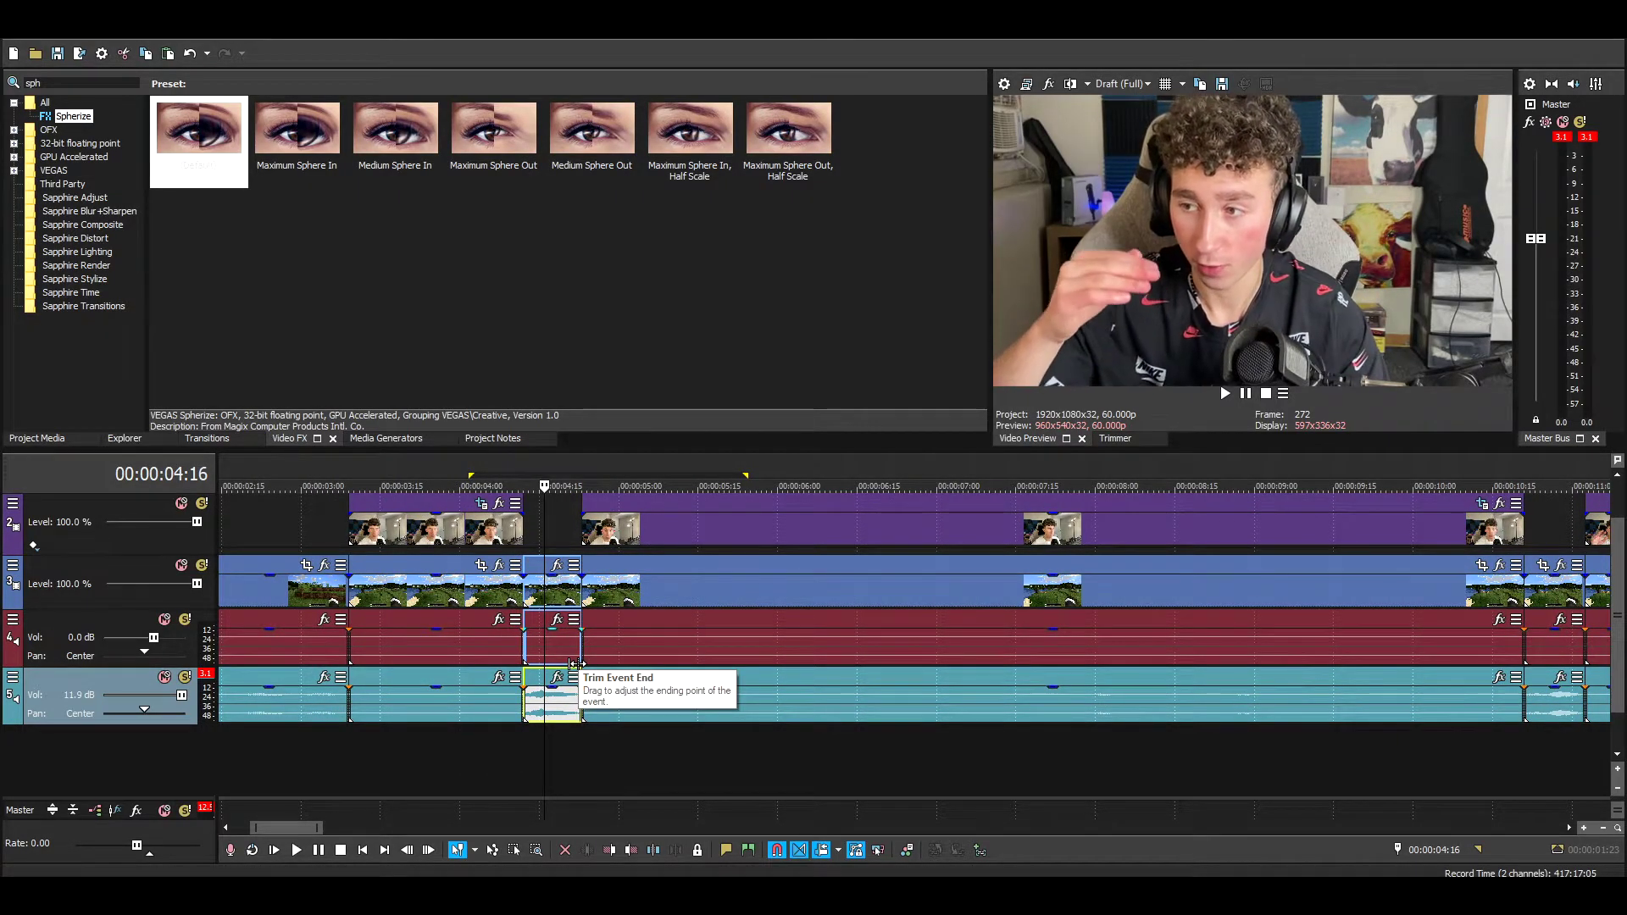
{"action": "left_click", "coordinate": [557, 677]}
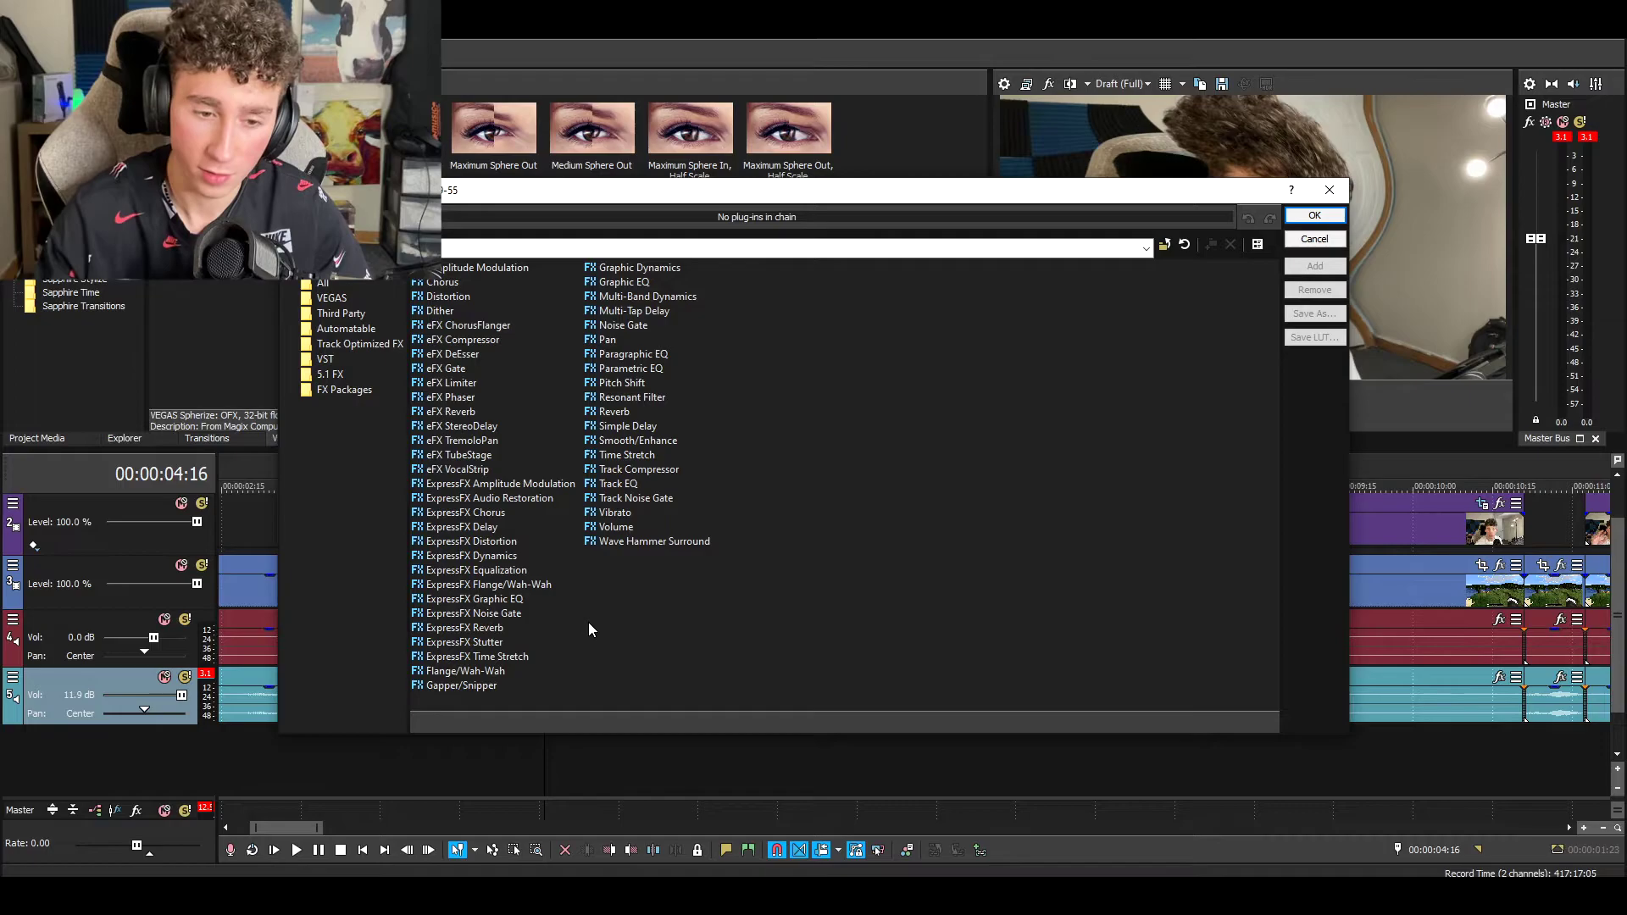
{"action": "key", "text": "Escape"}
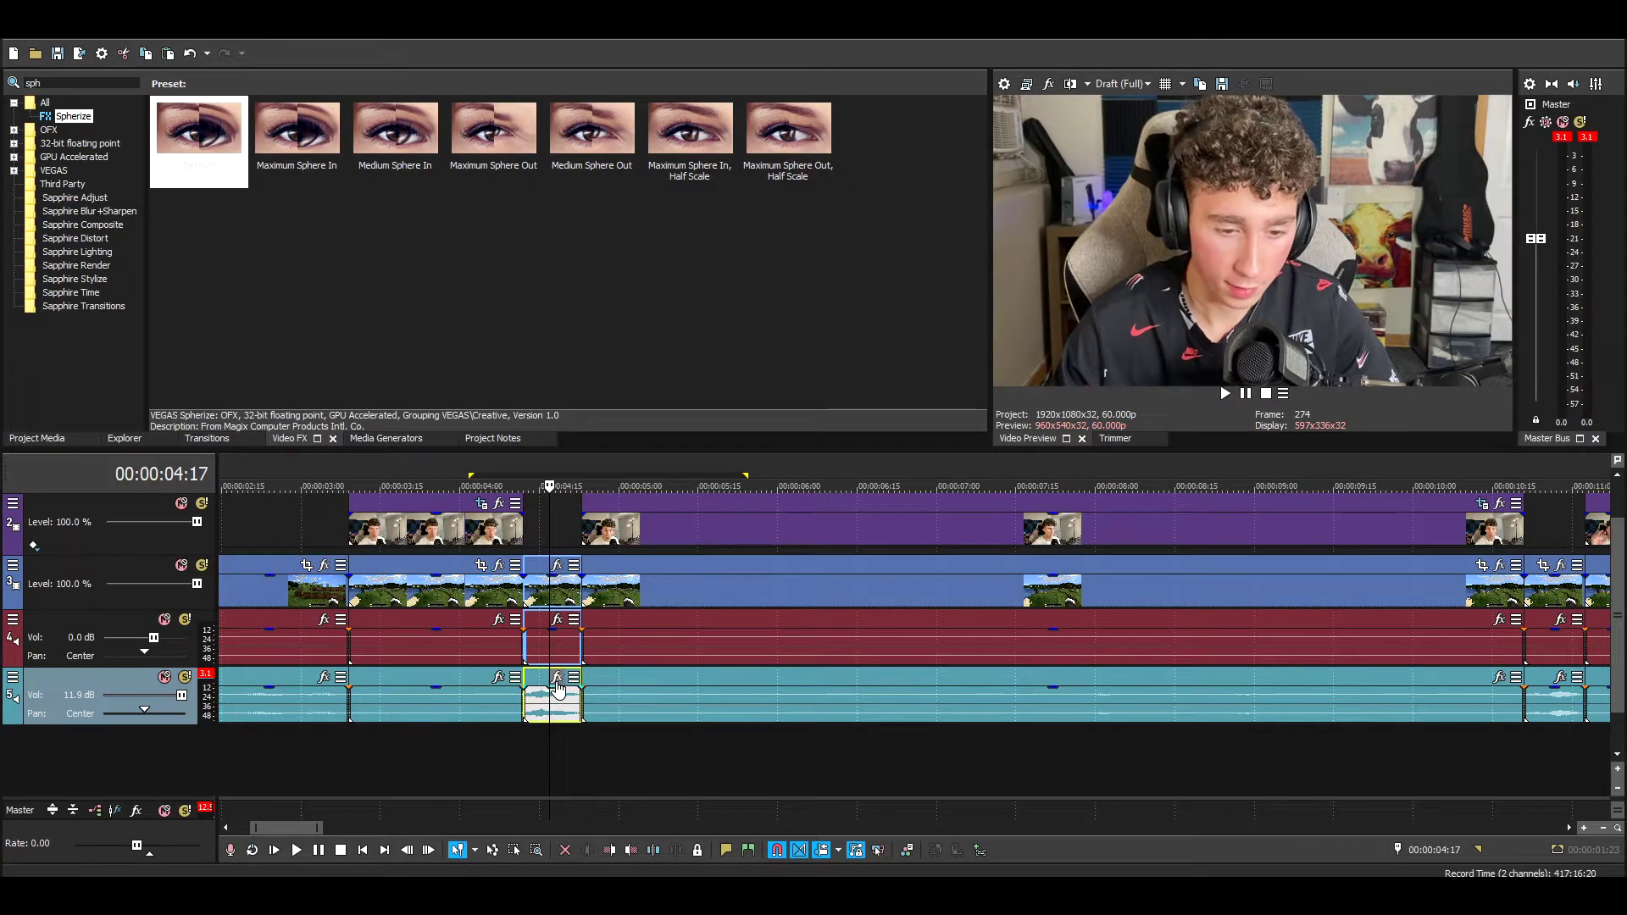
{"action": "left_click", "coordinate": [557, 683]}
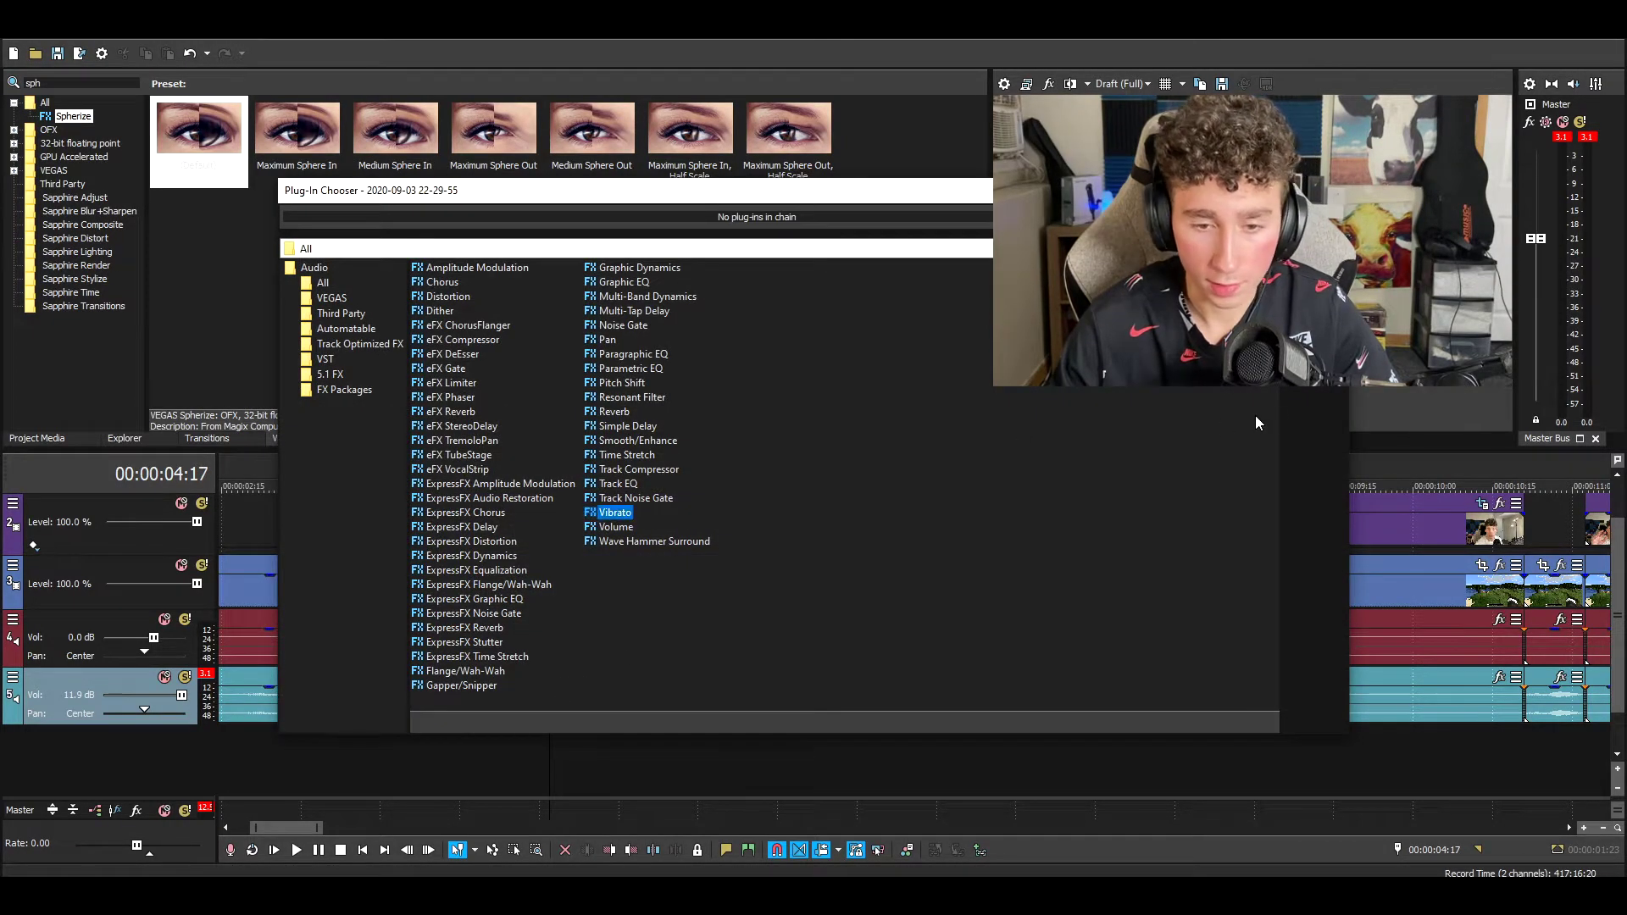
{"action": "left_click", "coordinate": [1314, 273]}
{"action": "left_click", "coordinate": [1313, 217]}
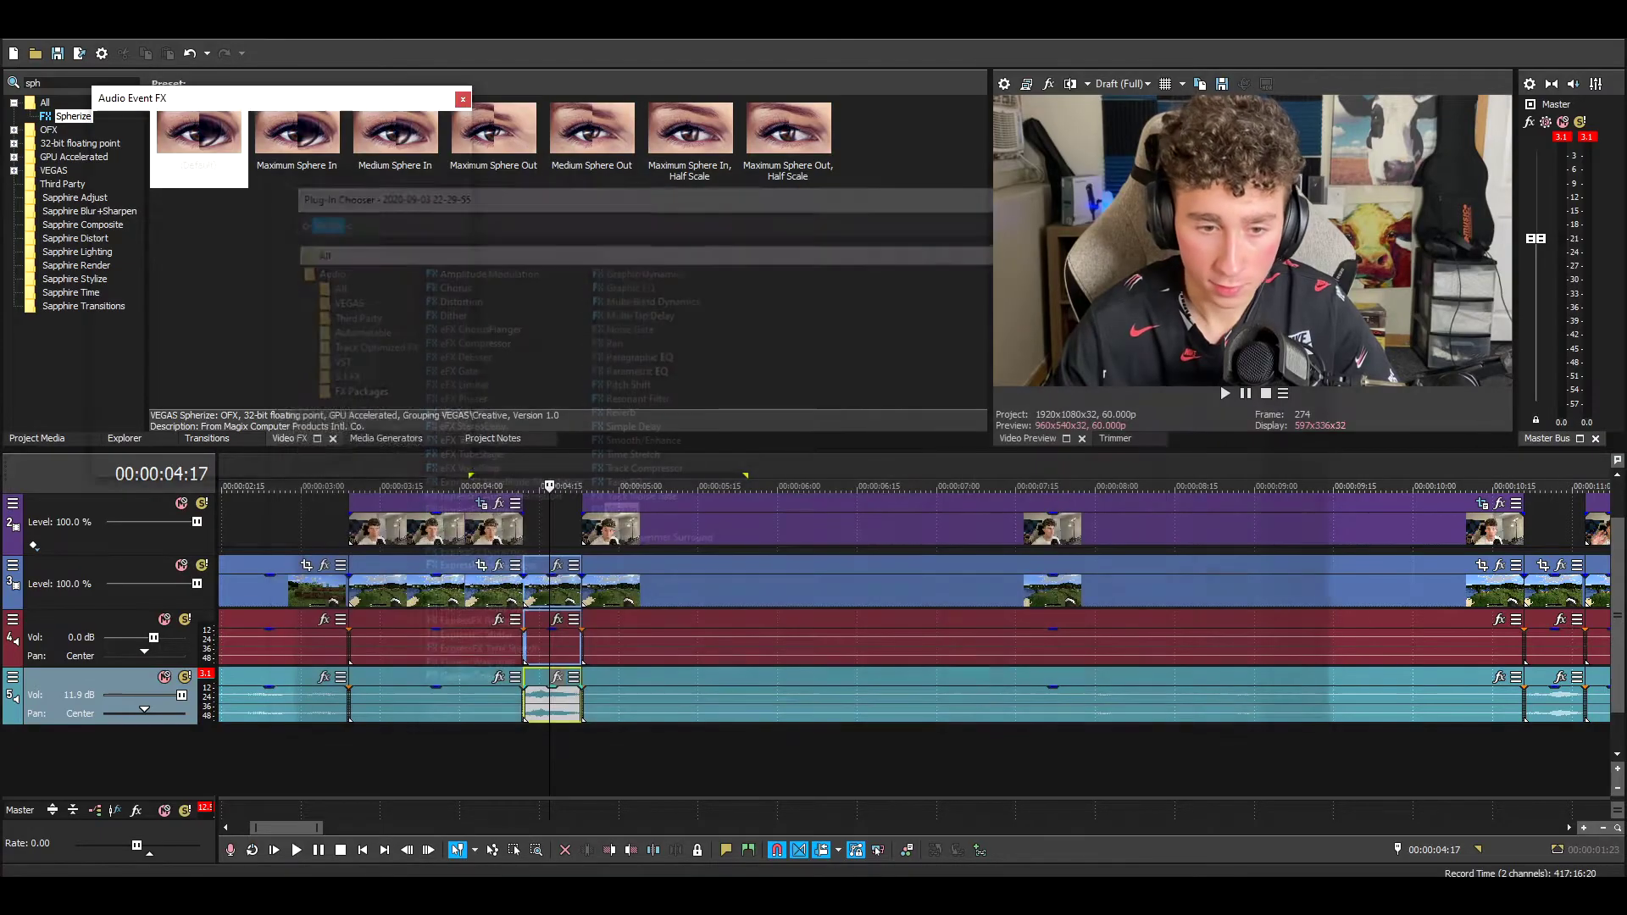
{"action": "left_click_drag", "start_coordinate": [310, 87], "coordinate": [618, 118]}
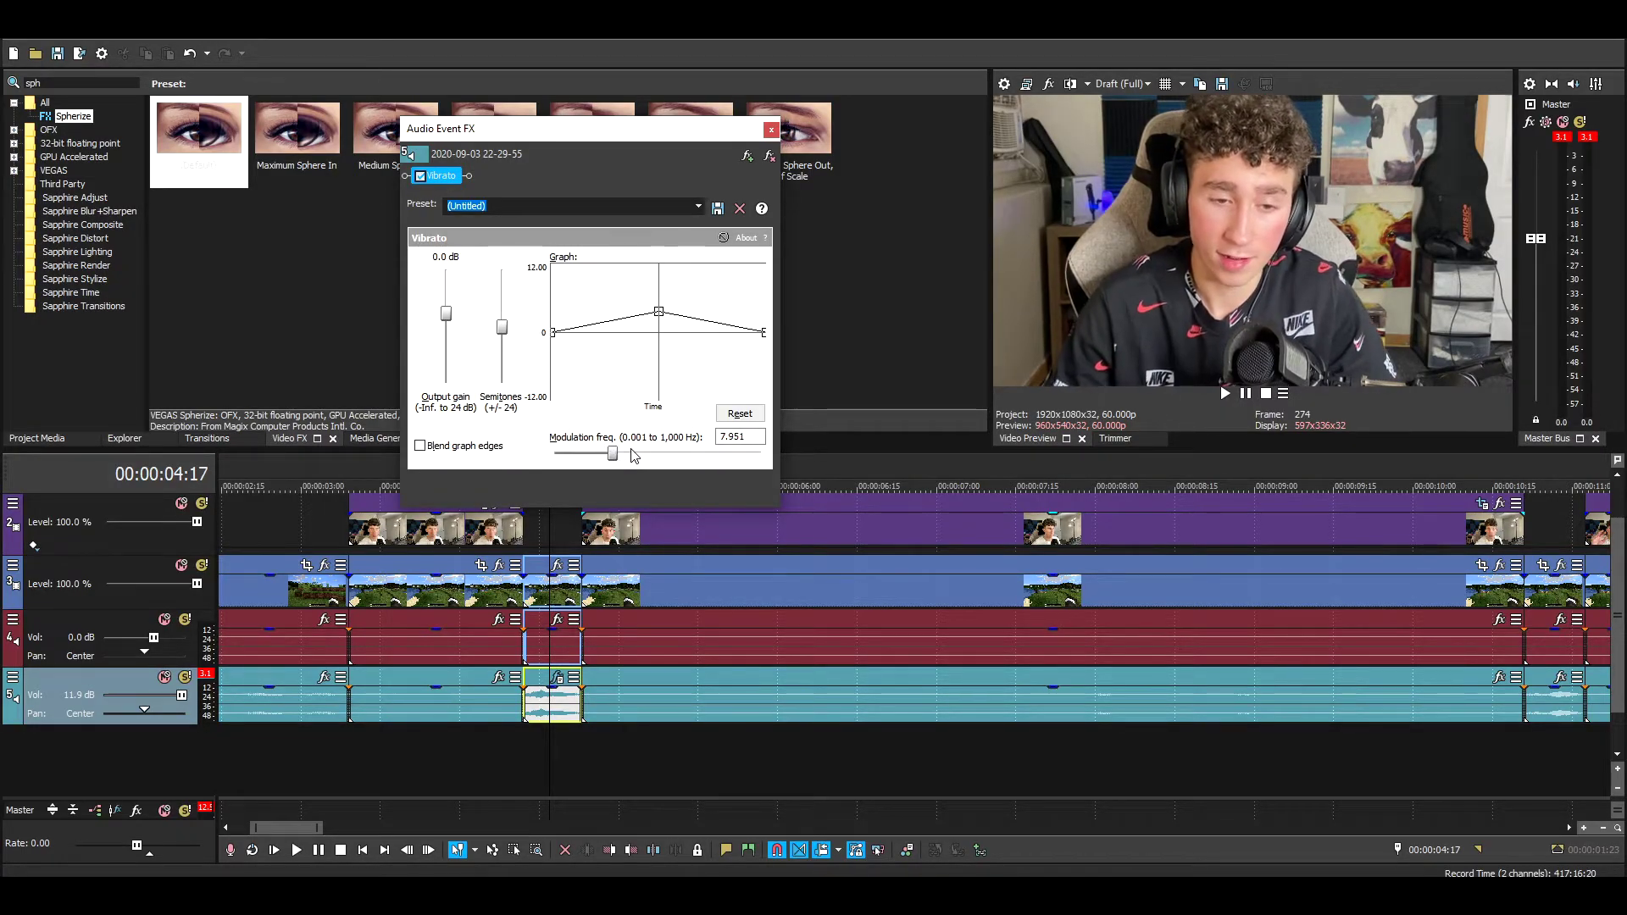
{"action": "left_click", "coordinate": [771, 130]}
{"action": "left_click", "coordinate": [489, 645]}
{"action": "key", "text": "space"}
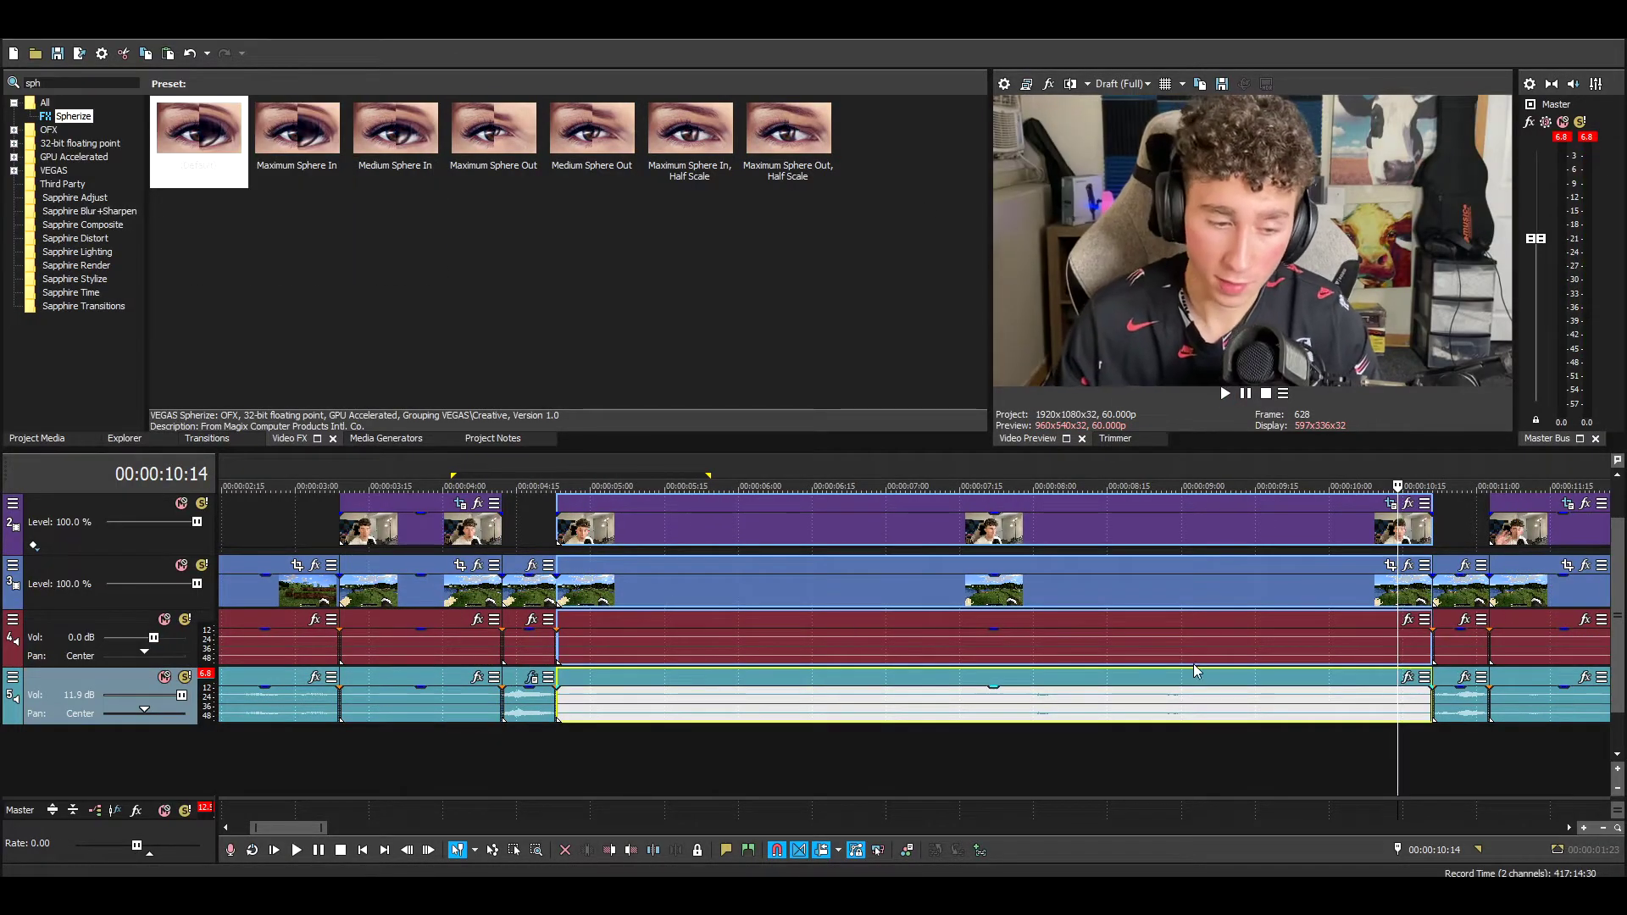
Step: Add the Reverb audio effect to the microphone piece between 00:00:10:21 and 00:00:11:02 and listen to it
{"action": "left_click_drag", "start_coordinate": [312, 826], "coordinate": [338, 826]}
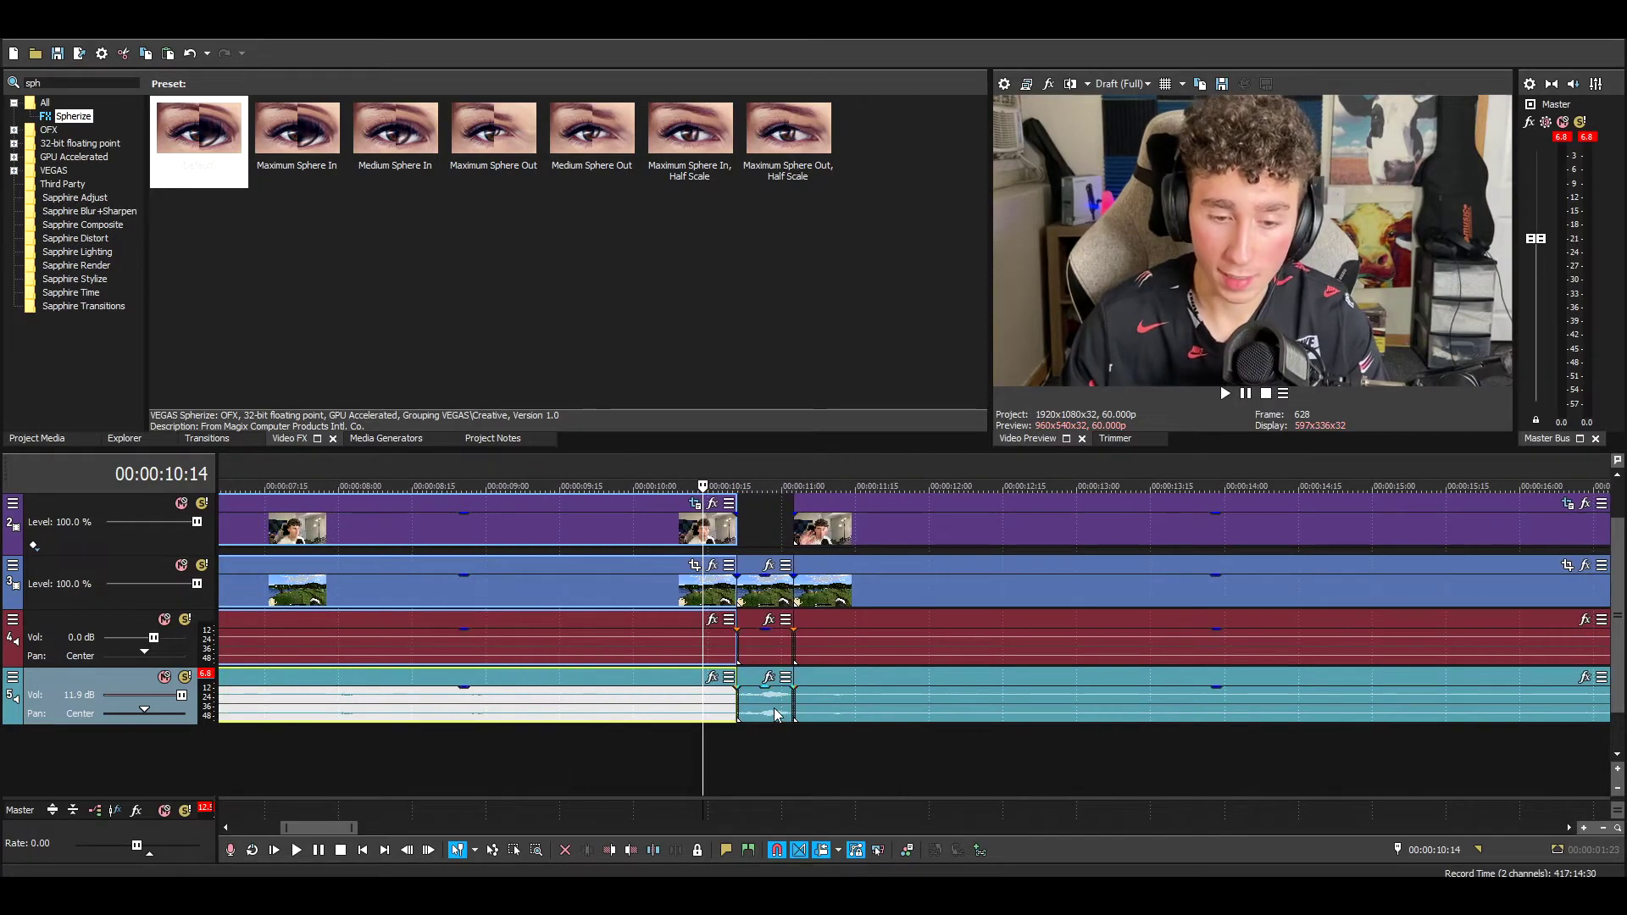
{"action": "left_click", "coordinate": [769, 694]}
{"action": "left_click", "coordinate": [765, 679]}
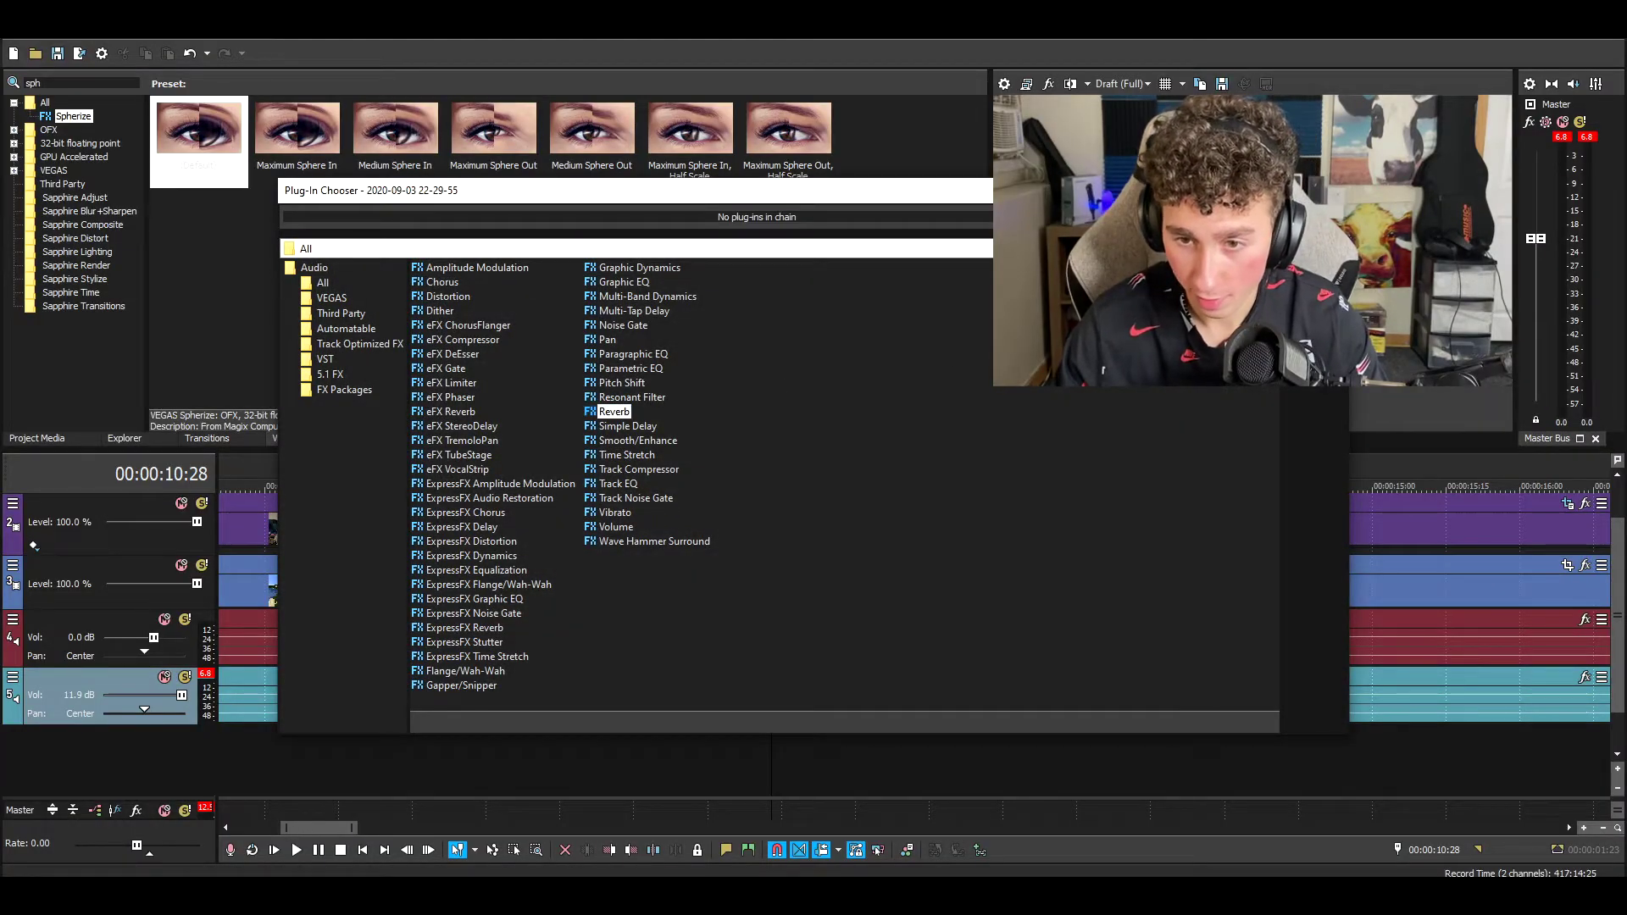
{"action": "left_click", "coordinate": [1314, 269]}
{"action": "left_click", "coordinate": [1314, 219]}
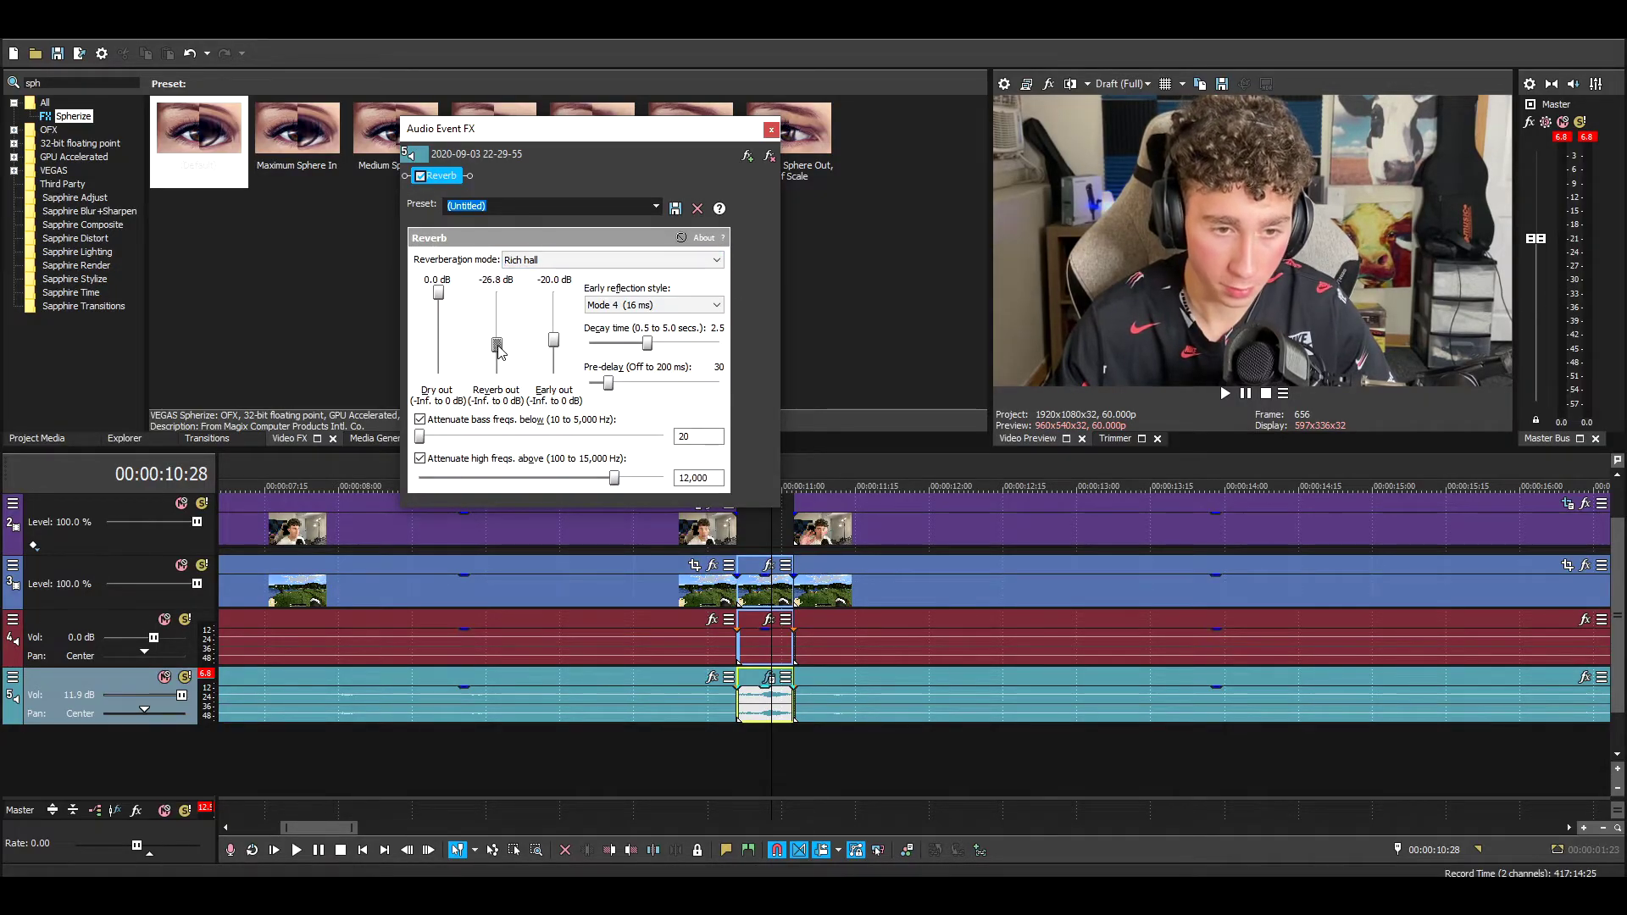
{"action": "left_click", "coordinate": [736, 710]}
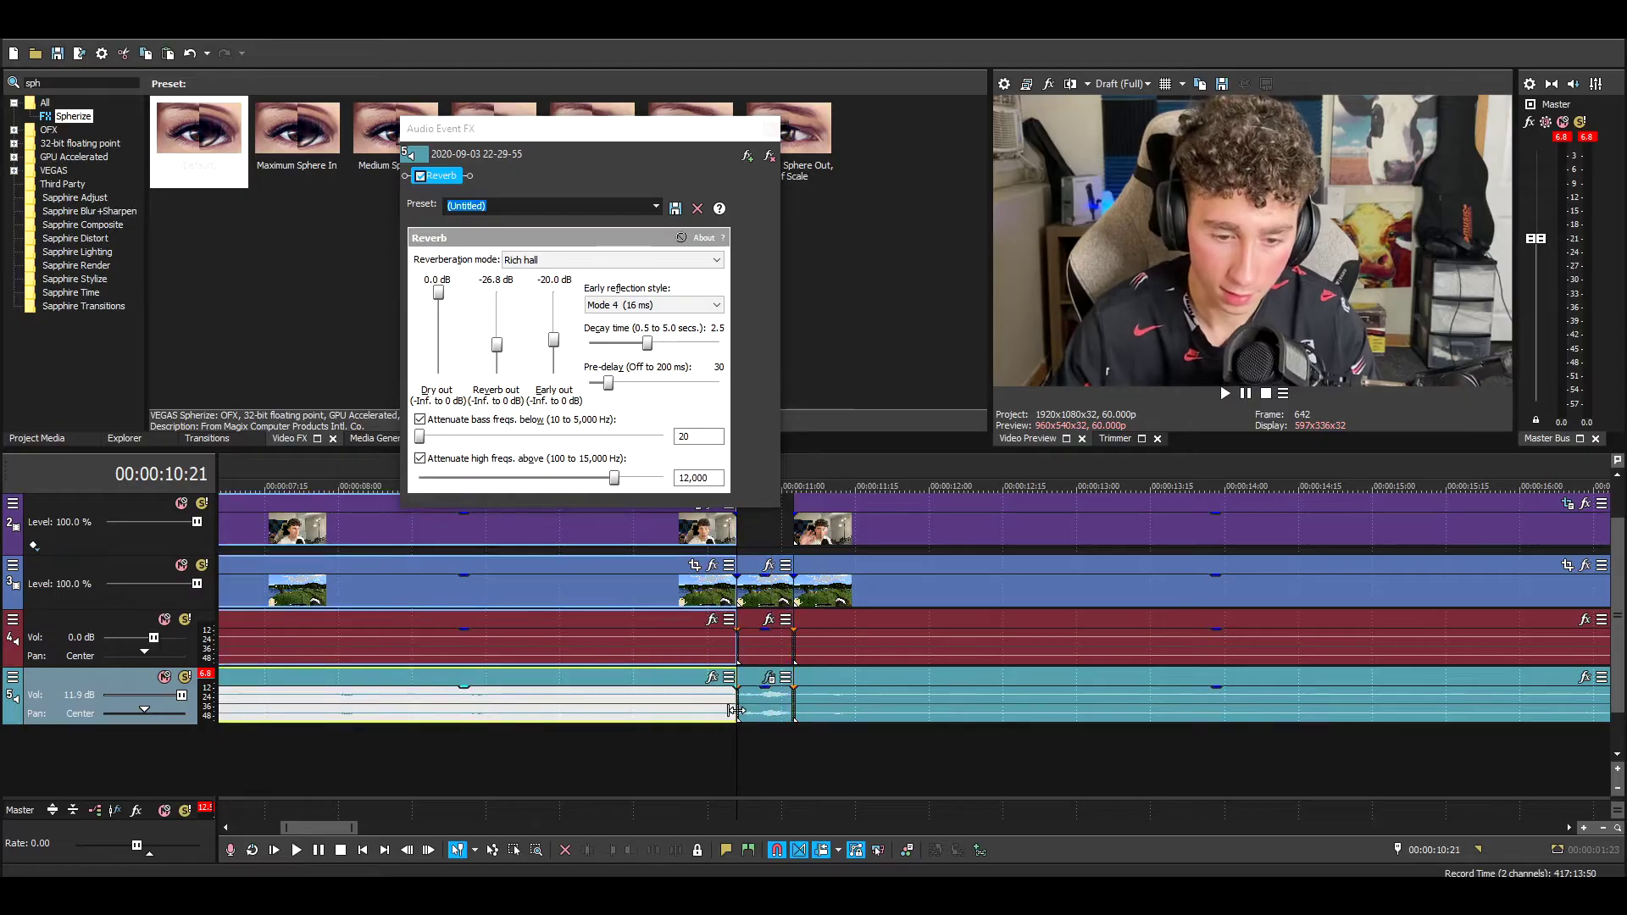
{"action": "key", "text": "space"}
{"action": "key", "text": "space"}
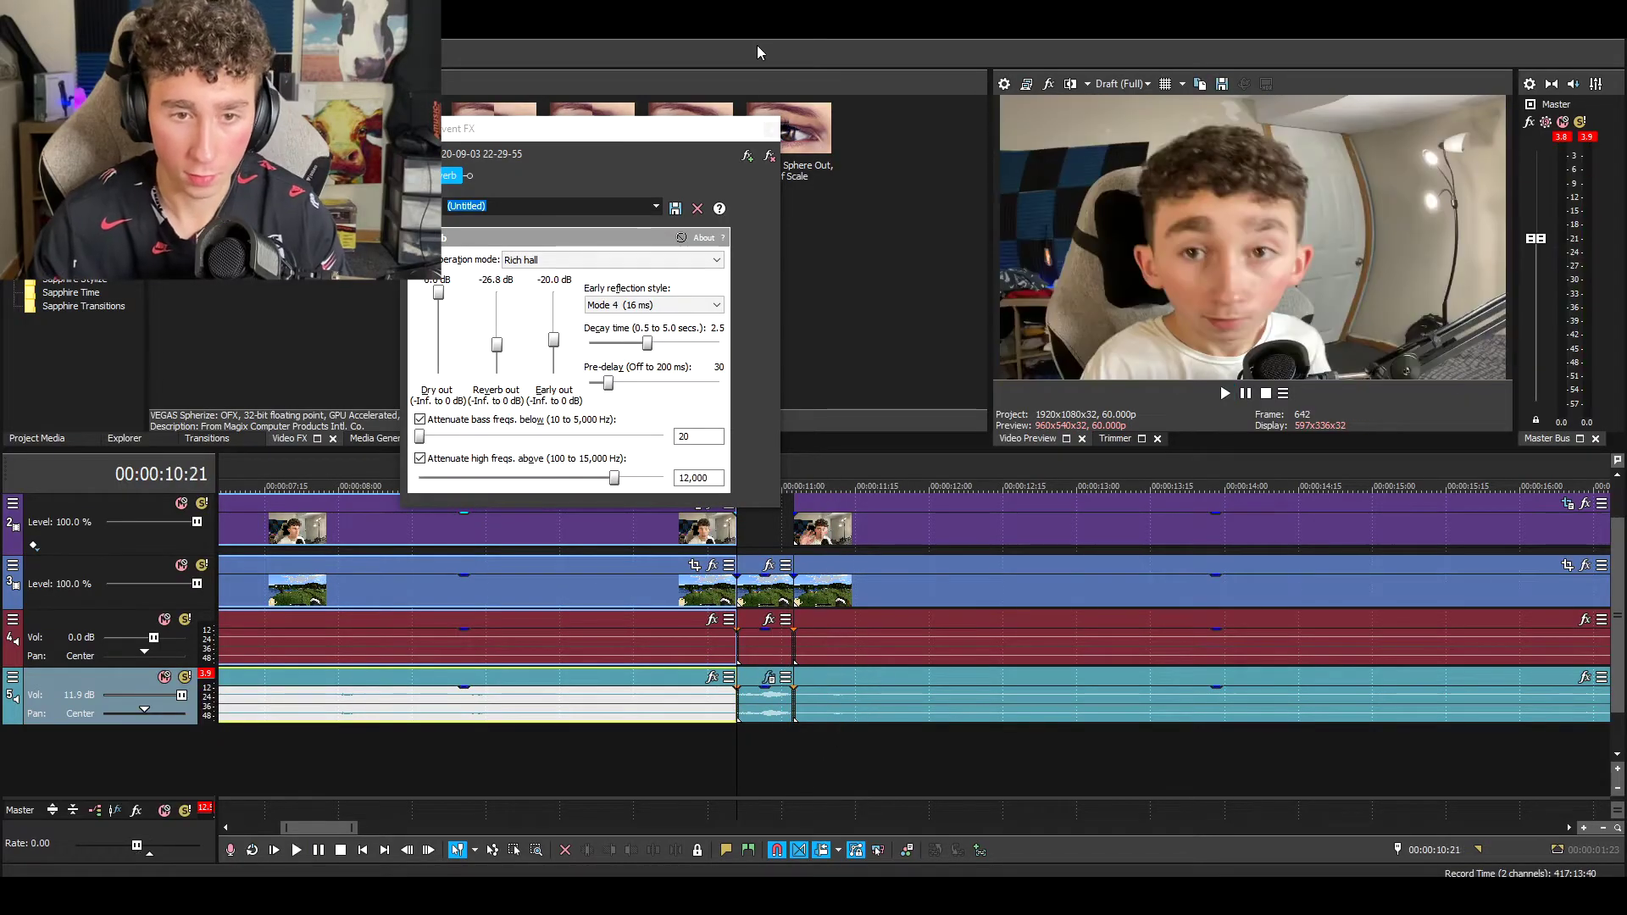
{"action": "left_click", "coordinate": [770, 129]}
Step: Shift the events following the reverb piece to about 00:00:12:15, extend the grouped reverb piece to about 00:00:11:19, and play it back
{"action": "left_click_drag", "start_coordinate": [866, 641], "coordinate": [995, 641]}
{"action": "left_click_drag", "start_coordinate": [793, 655], "coordinate": [876, 655]}
{"action": "left_click", "coordinate": [703, 643]}
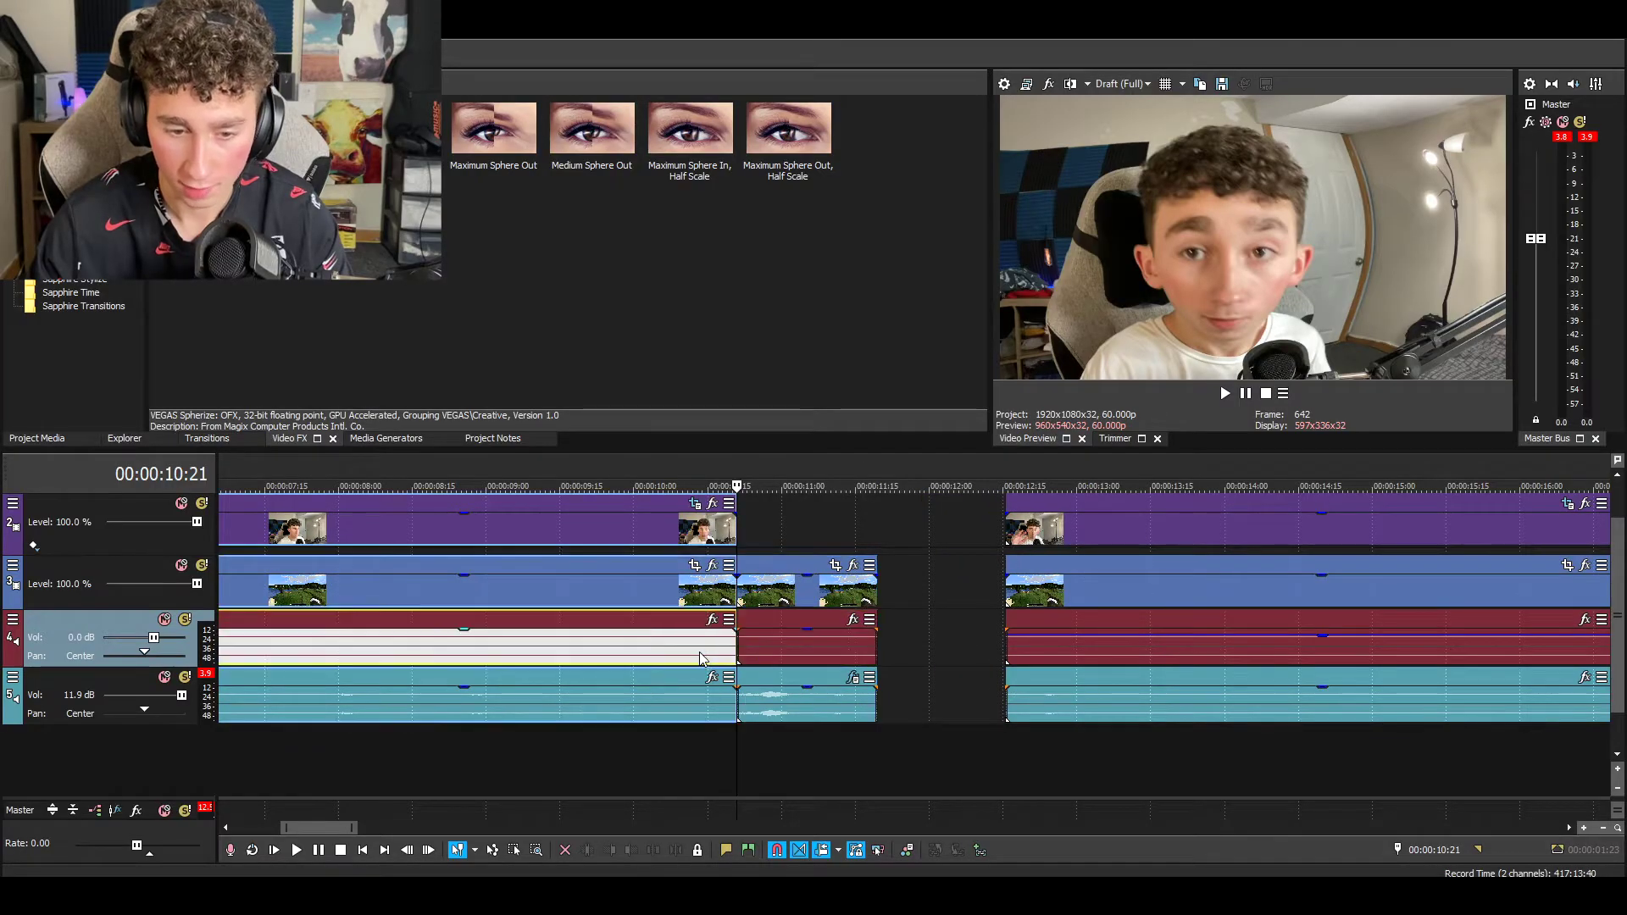
{"action": "key", "text": "space"}
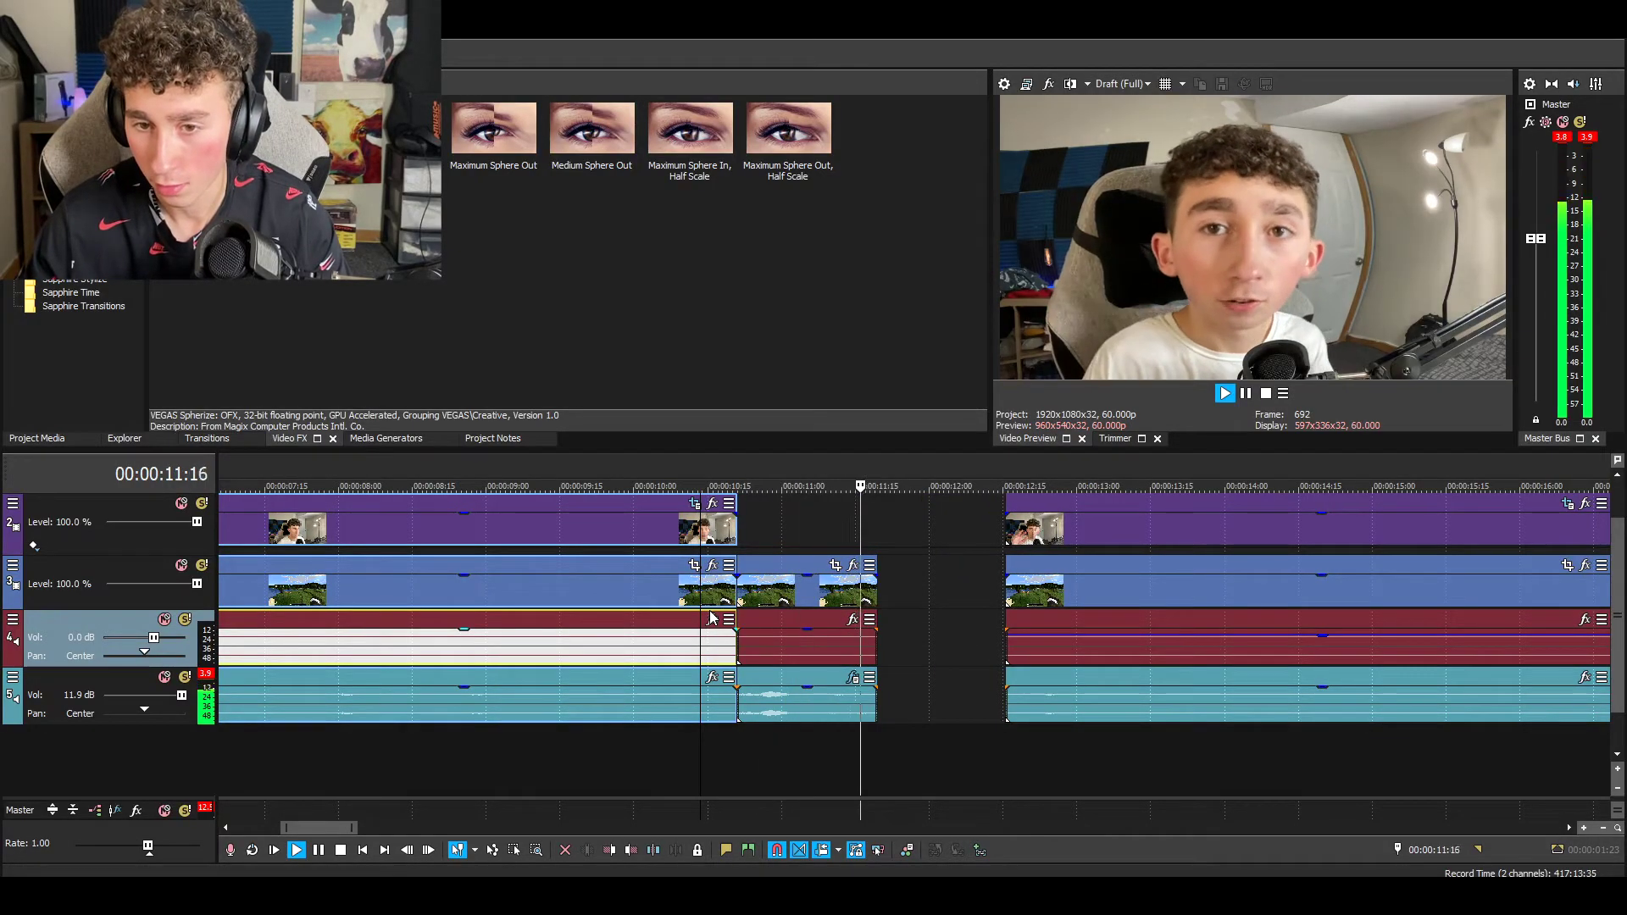
{"action": "key", "text": "space"}
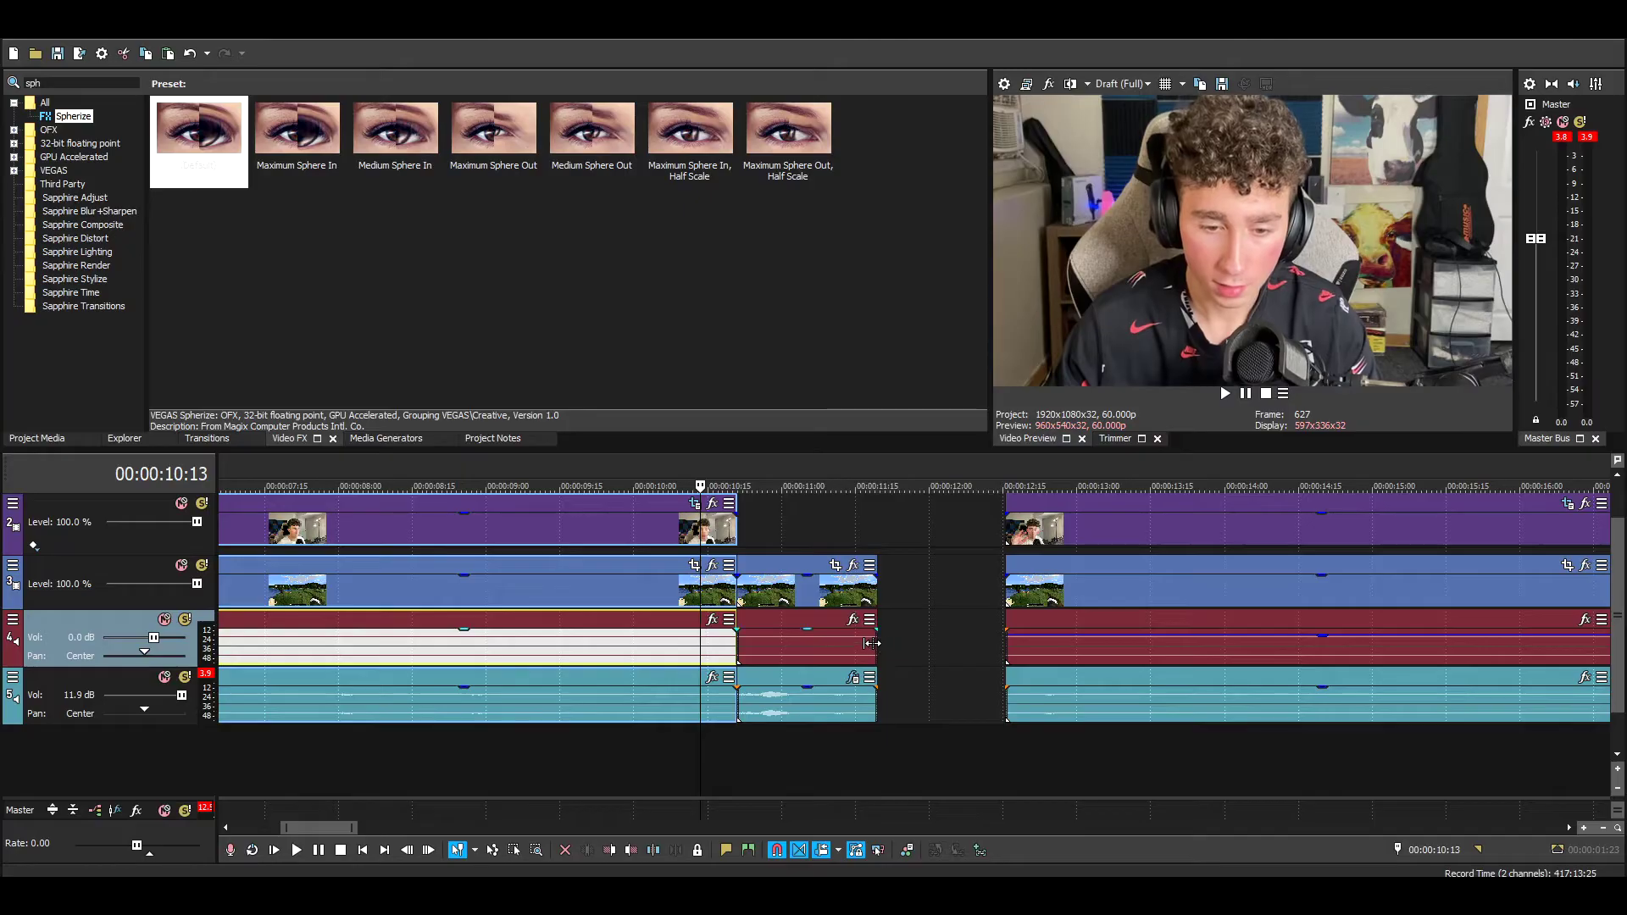